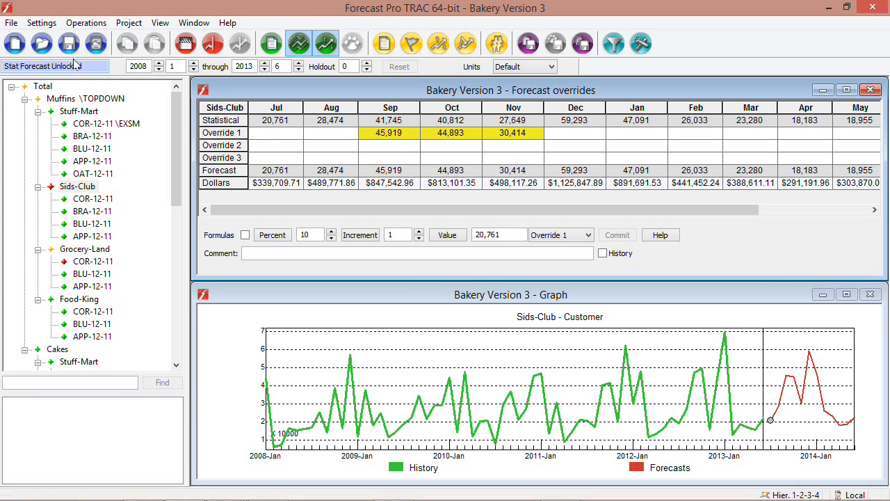
# Save the Bakery Version 3 project and close its Forecast Pro TRAC version 3 window
pyautogui.click(69, 43)
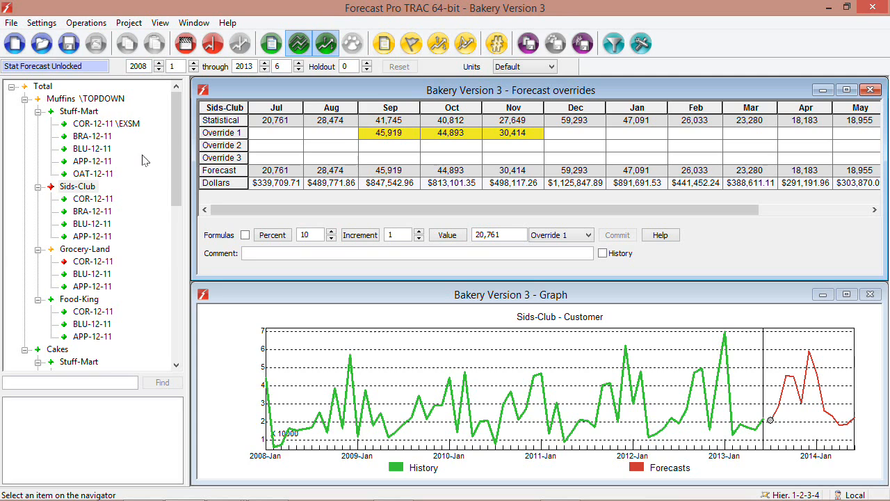
pyautogui.click(874, 7)
# Switch to the empty Forecast Pro TRAC version 4 window and open the project Bakery Version 3.FPZip
pyautogui.moveTo(289, 498)
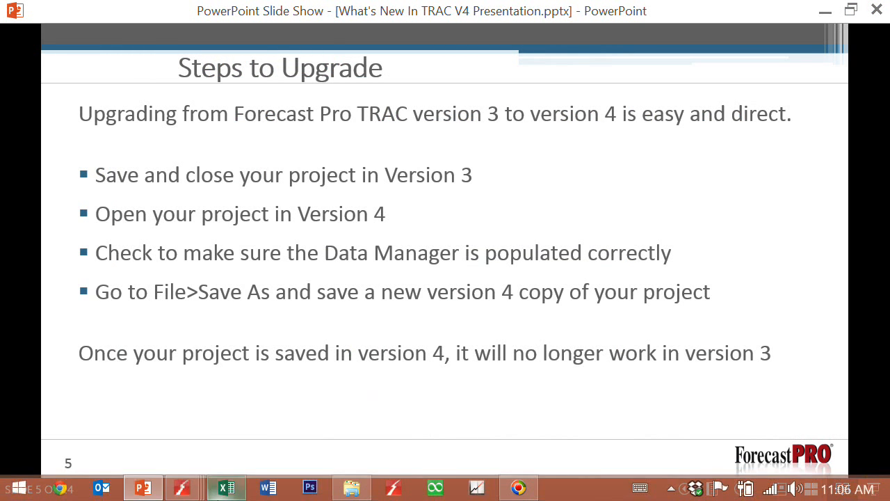
pyautogui.moveTo(184, 493)
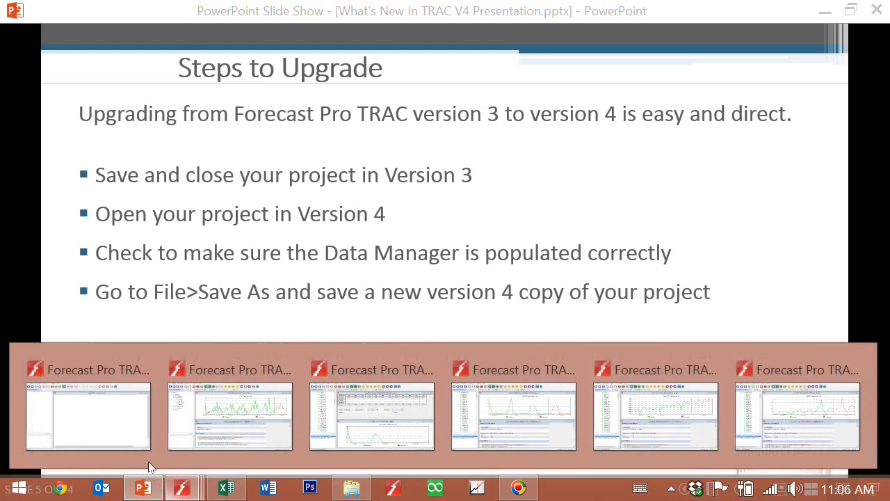
pyautogui.click(116, 408)
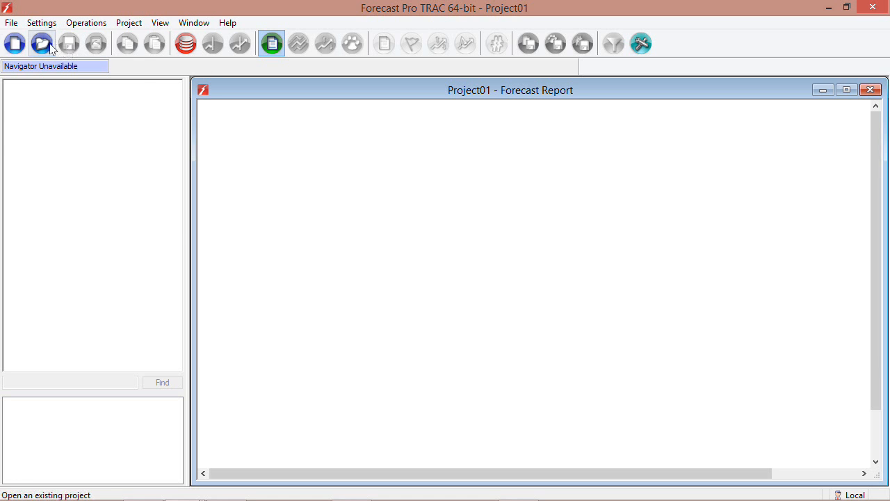
pyautogui.click(11, 22)
pyautogui.click(19, 55)
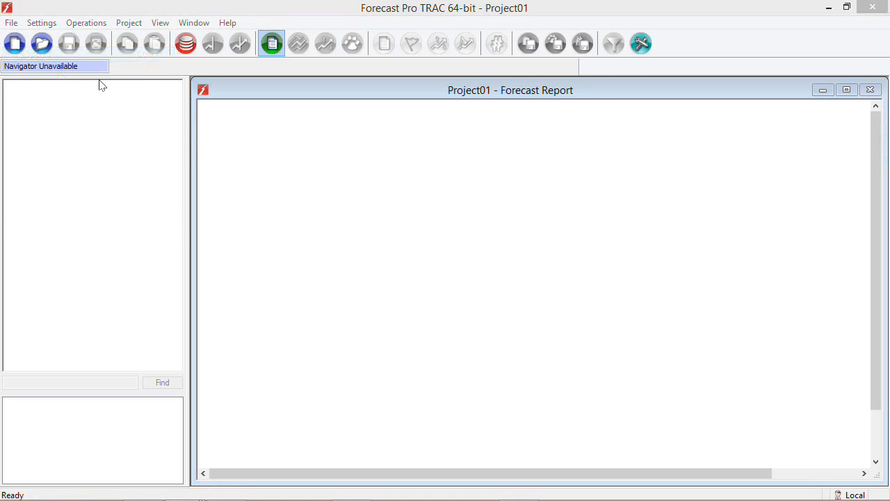
pyautogui.click(381, 160)
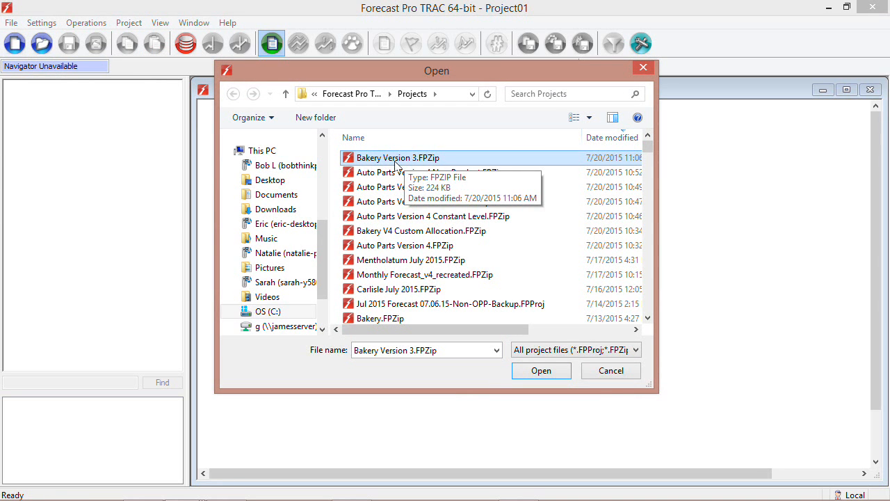
pyautogui.click(540, 371)
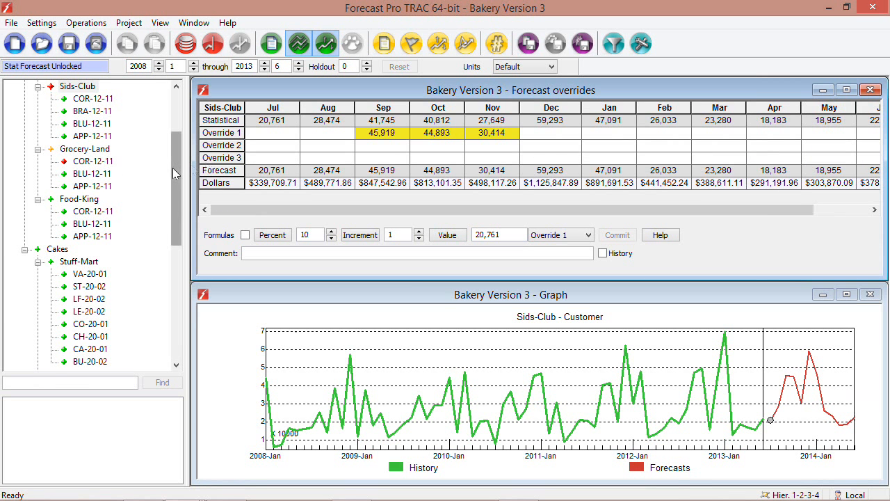
# Review the forecasts and overrides for Muffins, Stuff-Mart's COR-12-11 item and the Sids-Club group under Muffins
pyautogui.moveTo(172, 168); pyautogui.dragTo(172, 123)
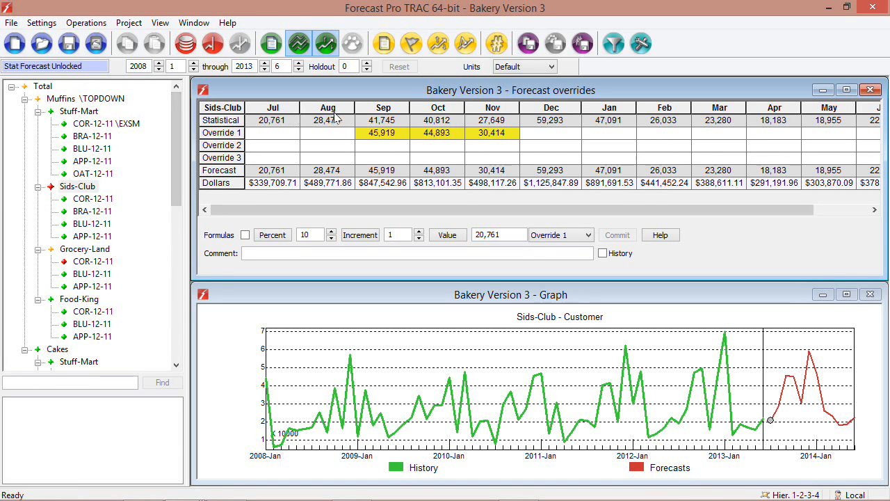
pyautogui.click(74, 99)
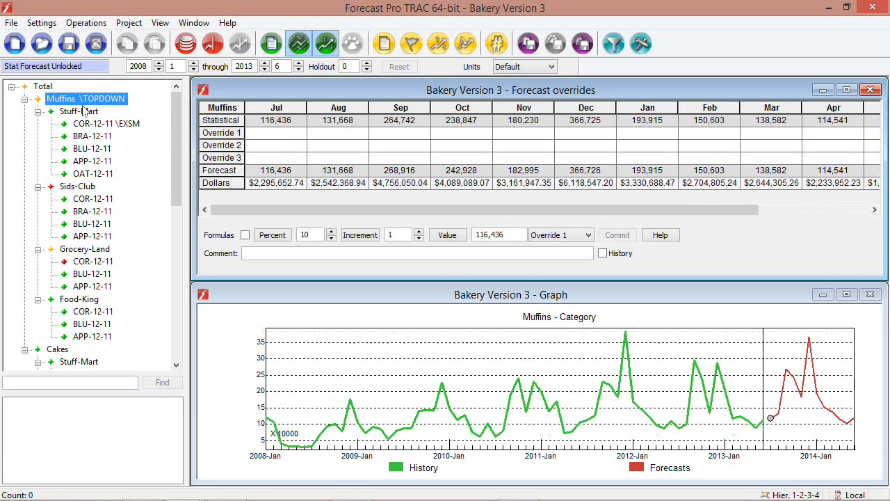
pyautogui.click(111, 123)
pyautogui.click(78, 187)
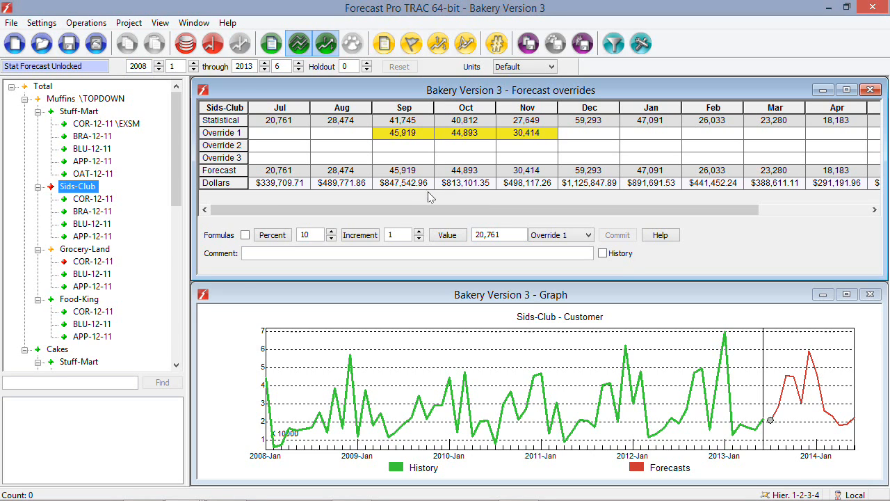
# Save a copy of the project as Bakery Version 4.FPZip in the Projects folder
pyautogui.click(11, 23)
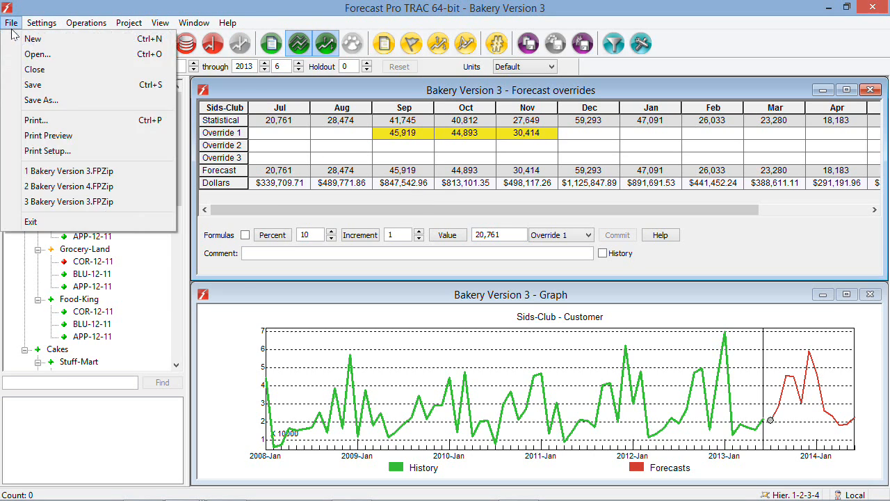
pyautogui.click(33, 100)
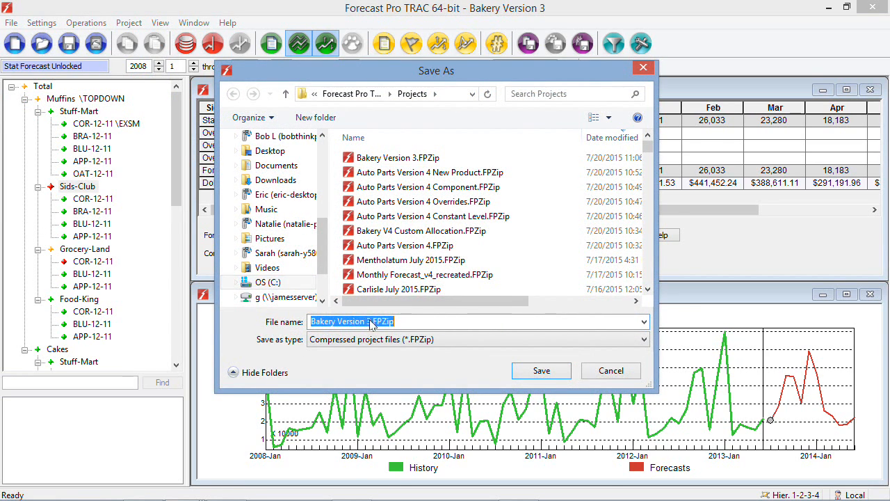
pyautogui.click(370, 322)
pyautogui.press('BackSpace')
pyautogui.write('4')
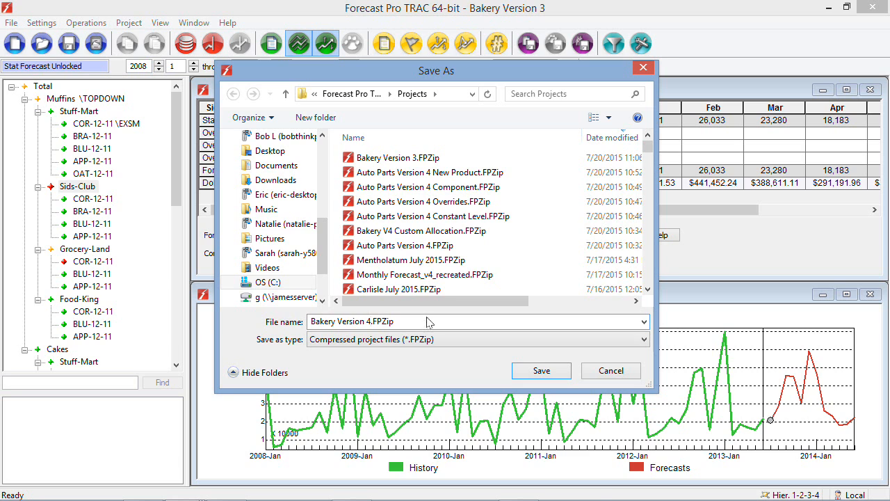
pyautogui.click(542, 371)
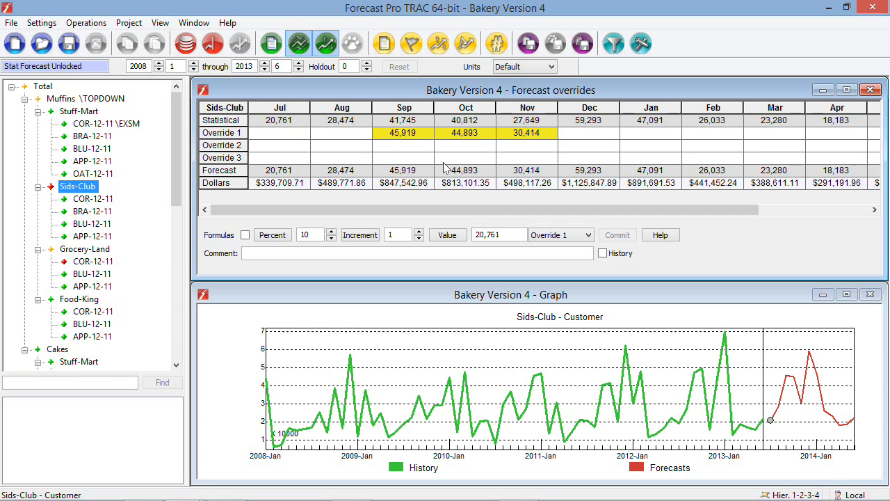
# Examine the program's Basic, Formats and Advanced Controls options and leave them without applying changes
pyautogui.click(42, 24)
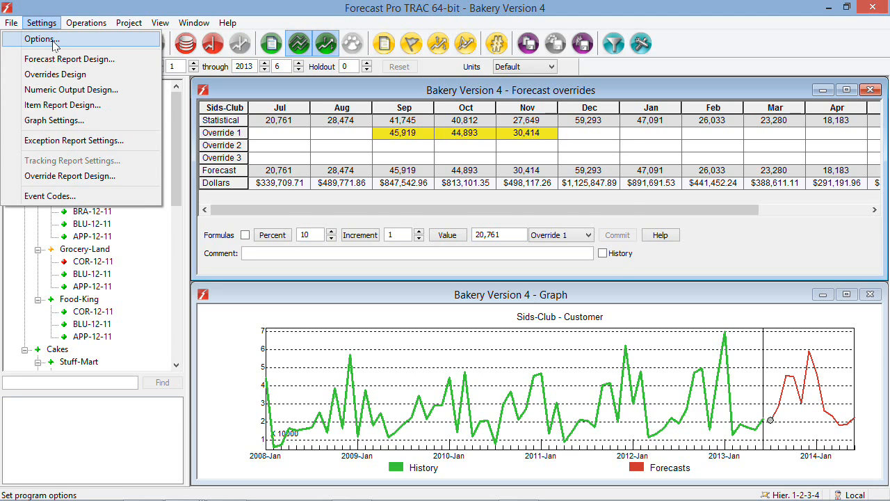
pyautogui.click(55, 40)
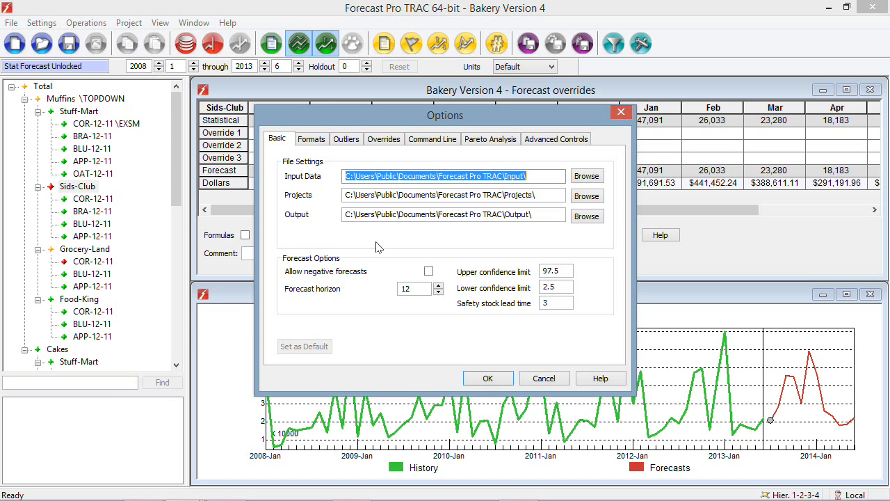
pyautogui.click(315, 142)
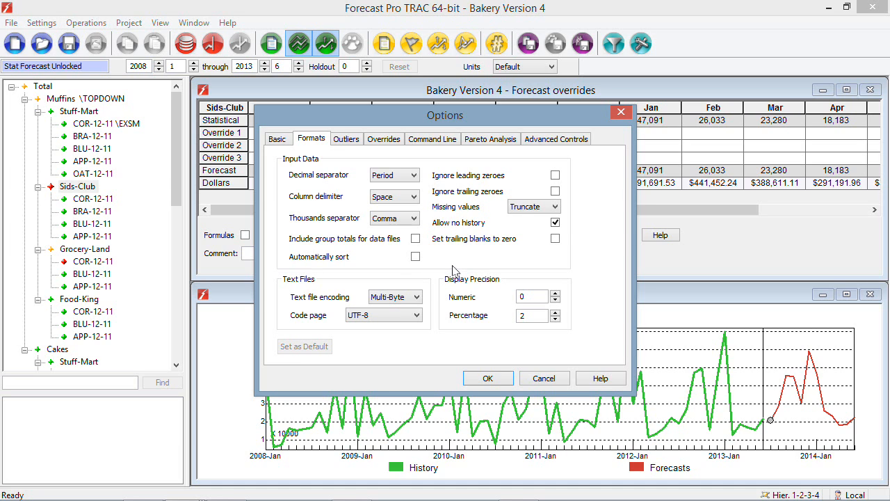
pyautogui.click(547, 142)
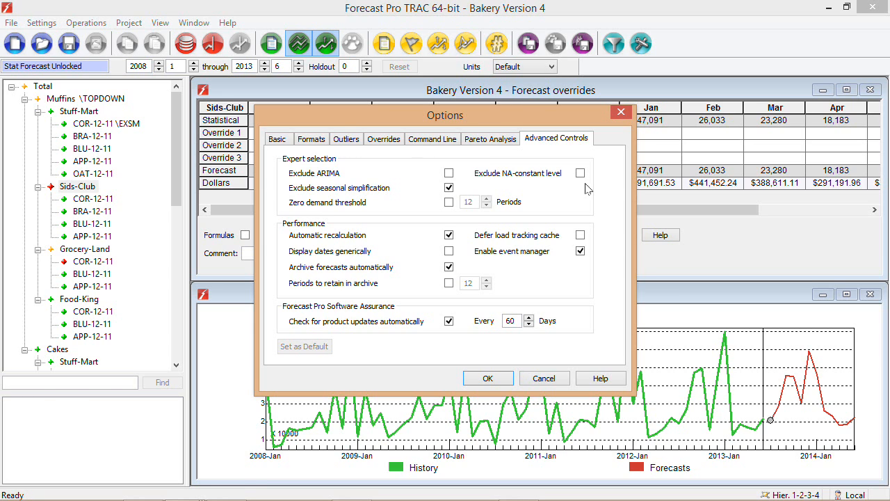
pyautogui.click(538, 382)
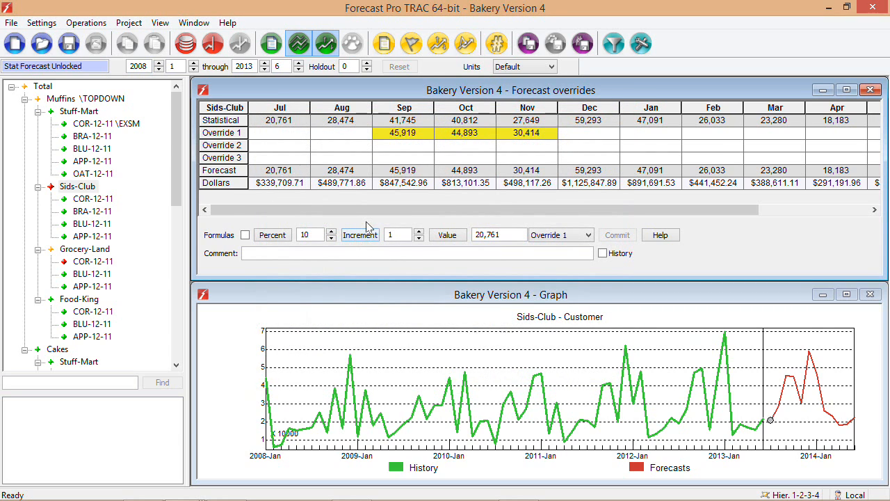
# Open the Data Manager to check its data sources, and show the Data Movement slide in the PowerPoint slide show
pyautogui.click(186, 45)
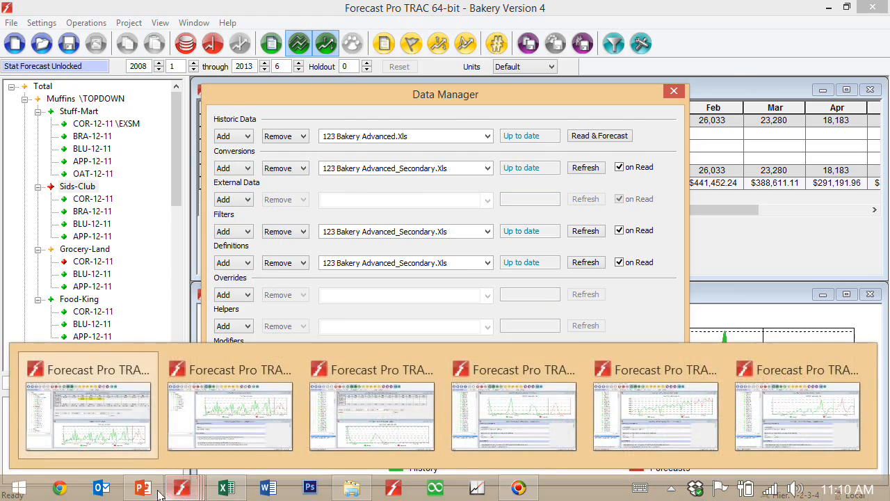
pyautogui.click(154, 492)
pyautogui.click(213, 351)
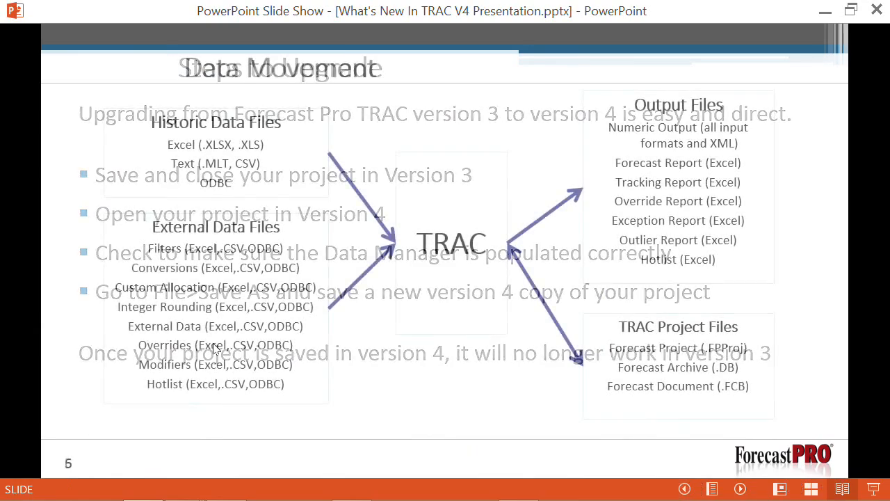
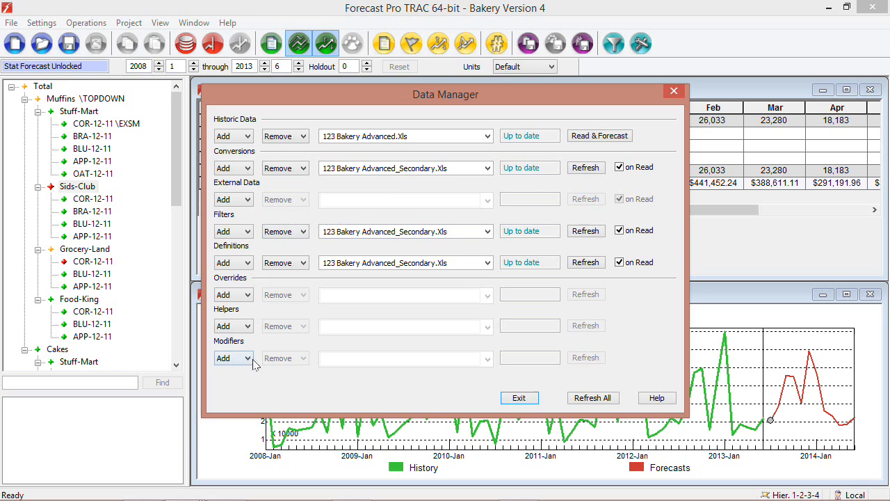
# Add the Excel file Bakery External Data File.xls from the V4 input folder as external data
pyautogui.click(249, 200)
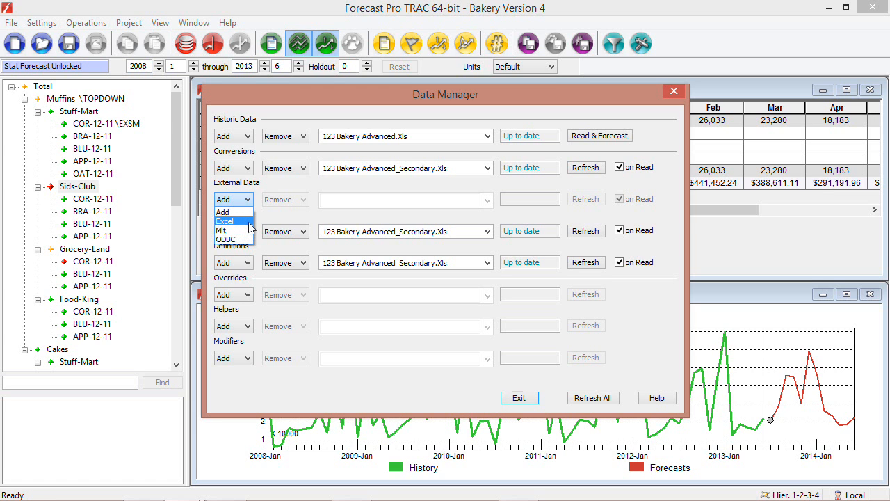
pyautogui.click(249, 222)
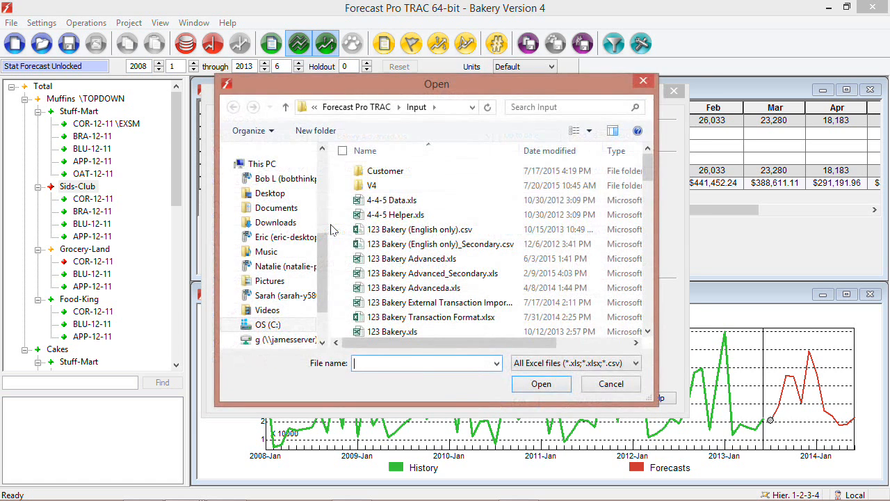
pyautogui.doubleClick(380, 186)
pyautogui.click(565, 230)
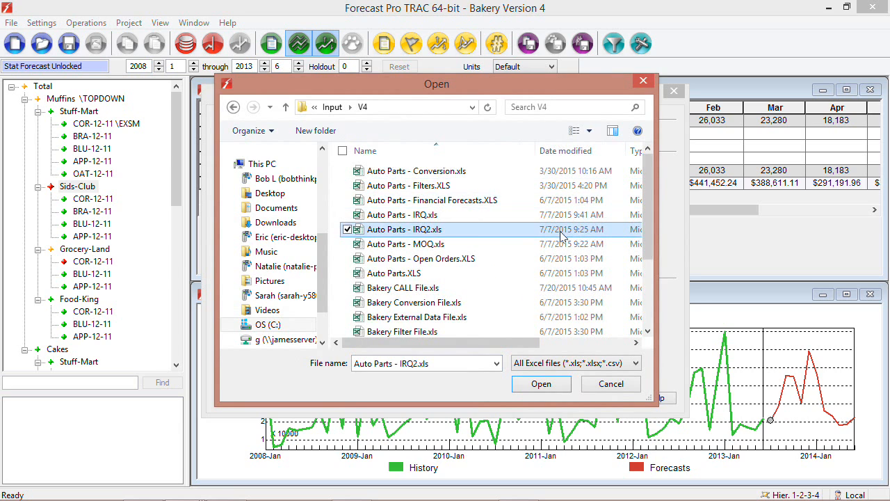
pyautogui.scroll(-2, 565, 237)
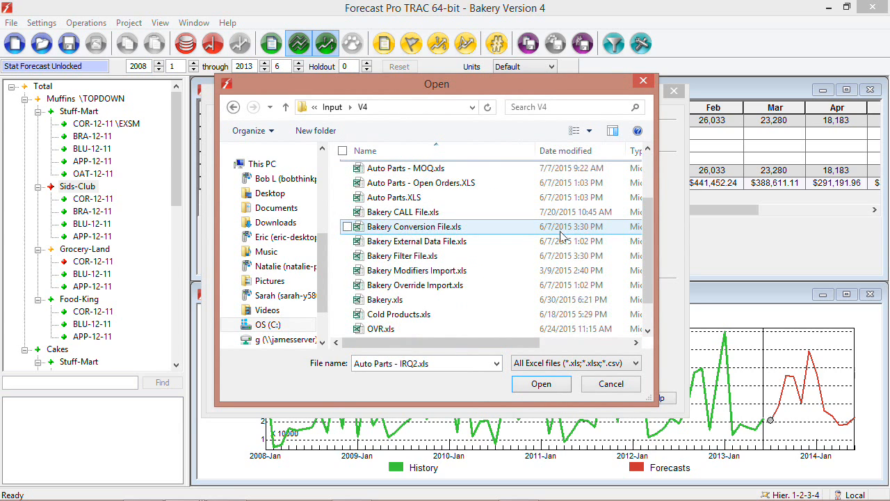
pyautogui.doubleClick(446, 244)
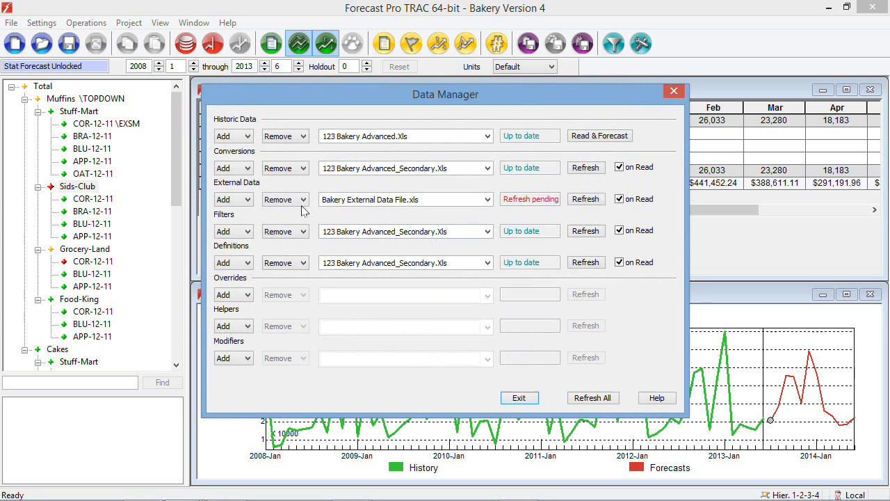
# Examine the file lists for external data and conversions, and the removal choices for external data
pyautogui.click(487, 200)
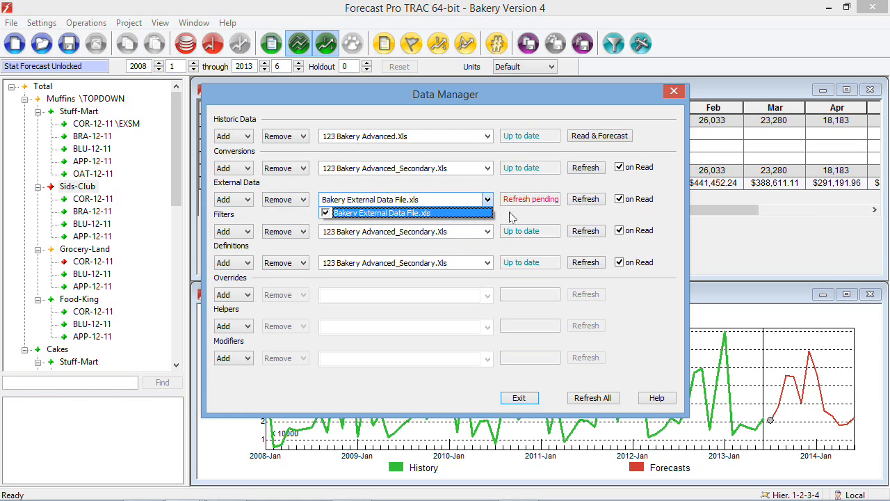
pyautogui.click(489, 171)
pyautogui.click(488, 168)
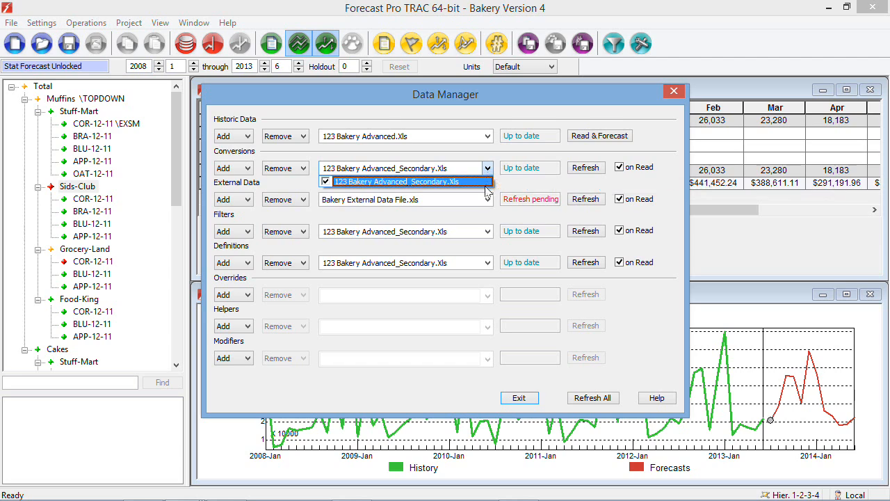
pyautogui.click(498, 219)
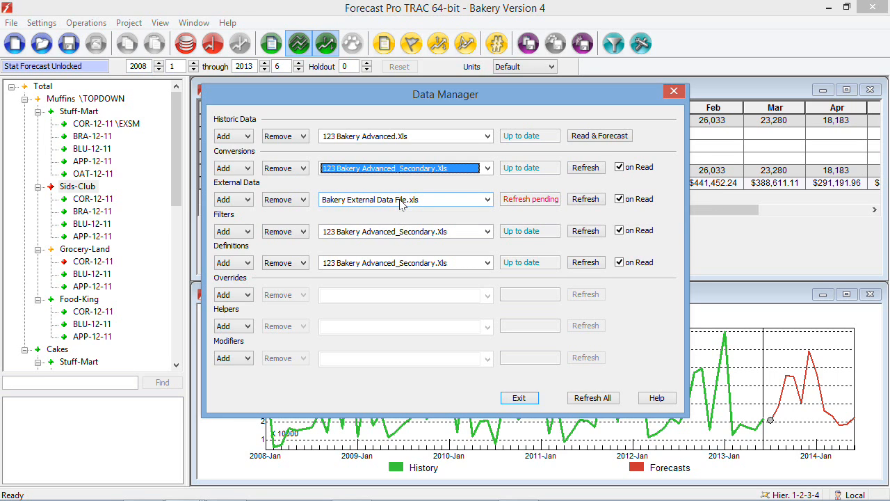
pyautogui.click(305, 200)
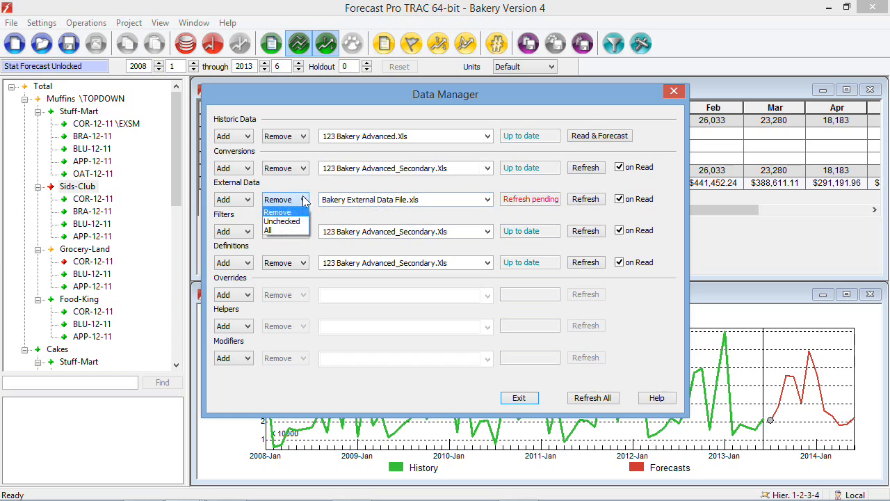
pyautogui.click(456, 218)
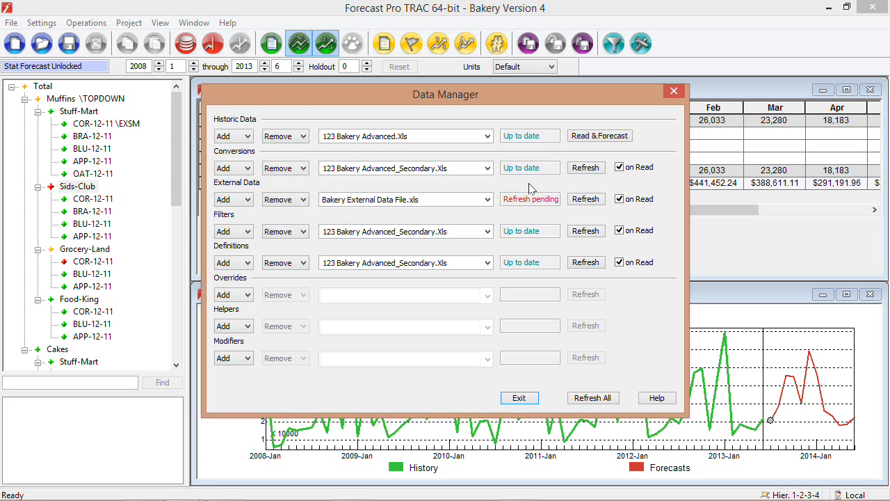
# Refresh the external data file and close the Data Manager
pyautogui.click(586, 202)
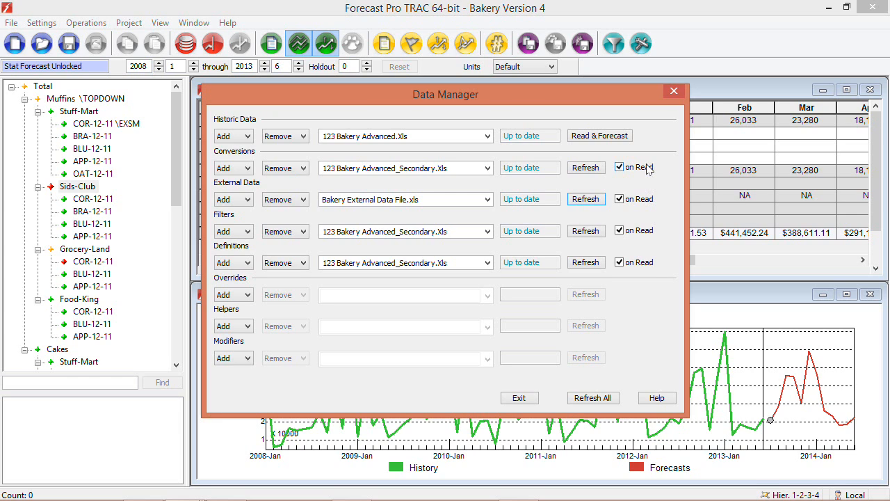
pyautogui.click(673, 91)
# Close the Bakery Version 4 project window without saving the changes
pyautogui.click(874, 8)
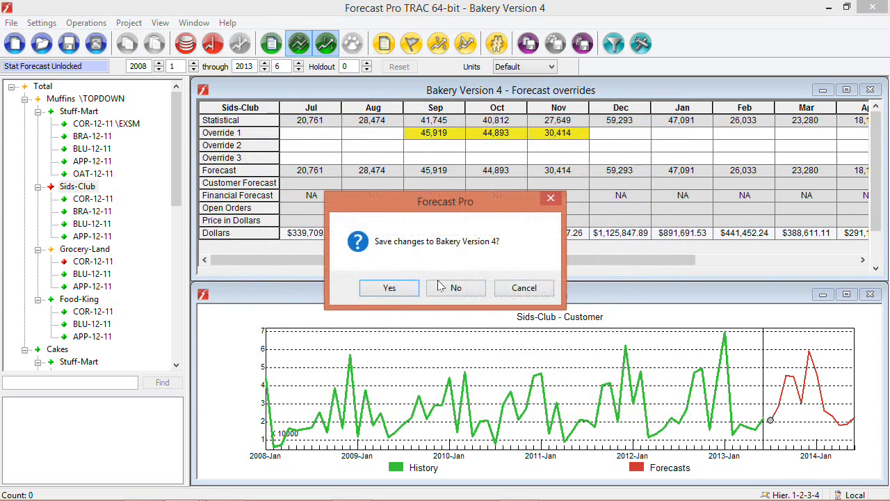
pyautogui.click(457, 288)
pyautogui.moveTo(227, 487)
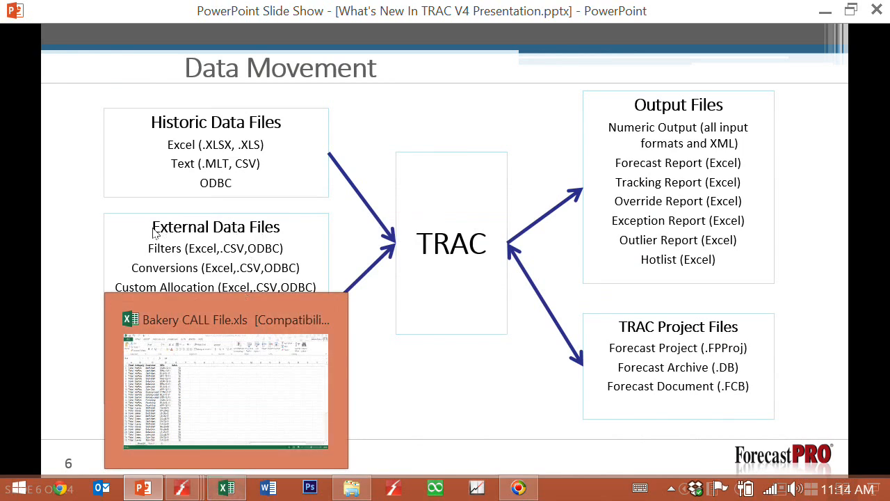
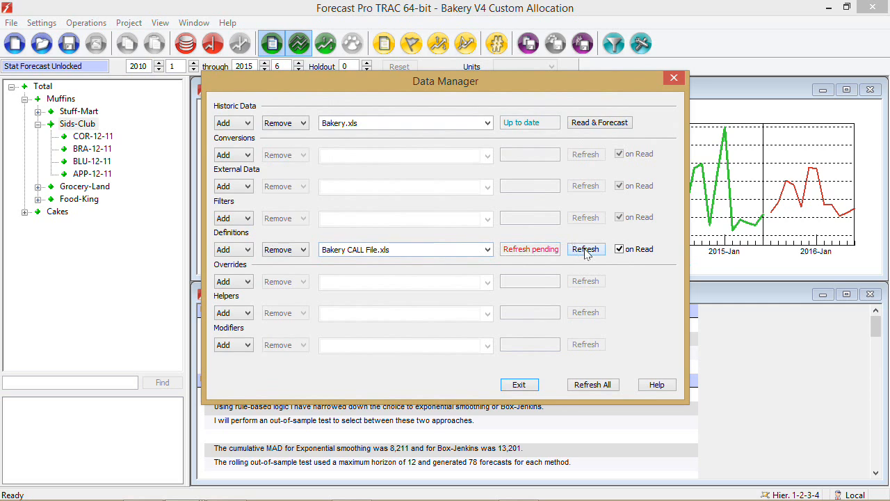
# Refresh the definitions file Bakery CALL File.xls and close the Data Manager
pyautogui.click(587, 252)
pyautogui.click(535, 388)
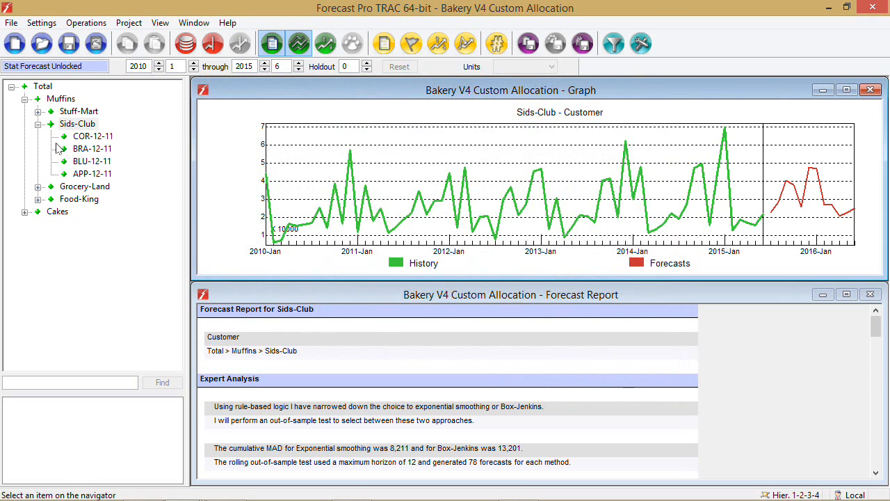
# View the baseline forecasts of Sids-Club and its items COR-12-11, BRA-12-11, BLU-12-11 and APP-12-11
pyautogui.click(72, 127)
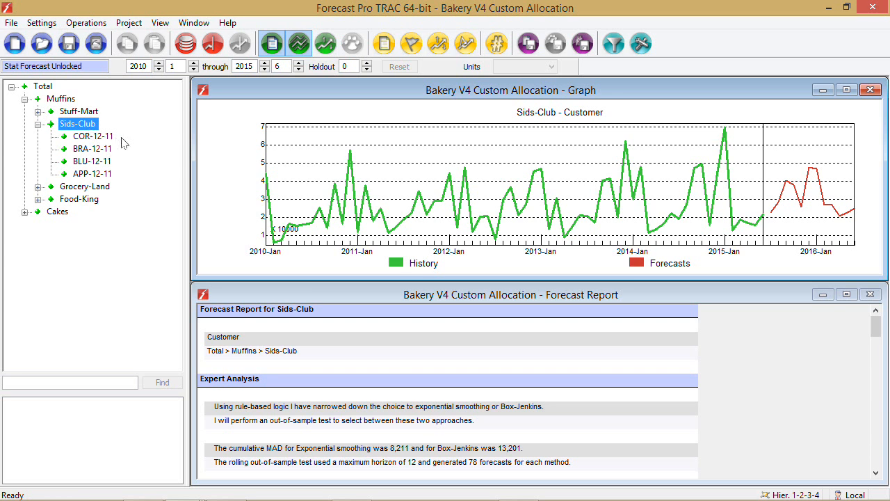
pyautogui.click(97, 136)
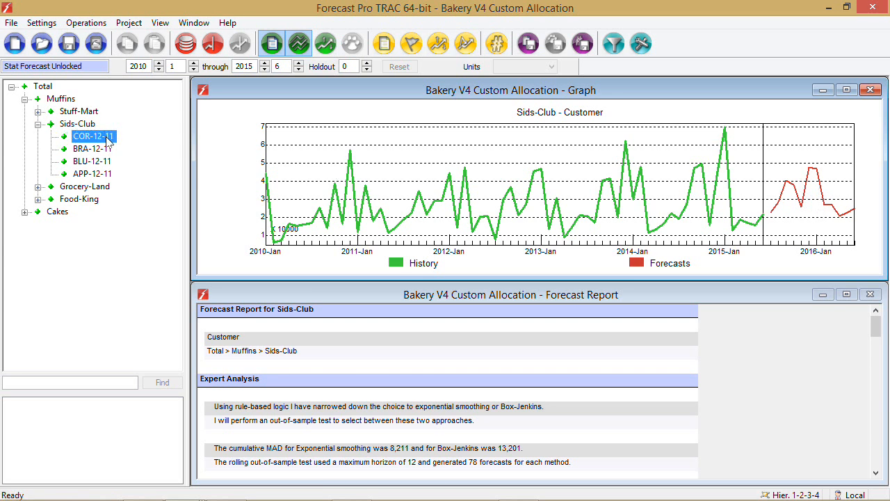
pyautogui.click(105, 149)
pyautogui.click(107, 163)
pyautogui.click(108, 174)
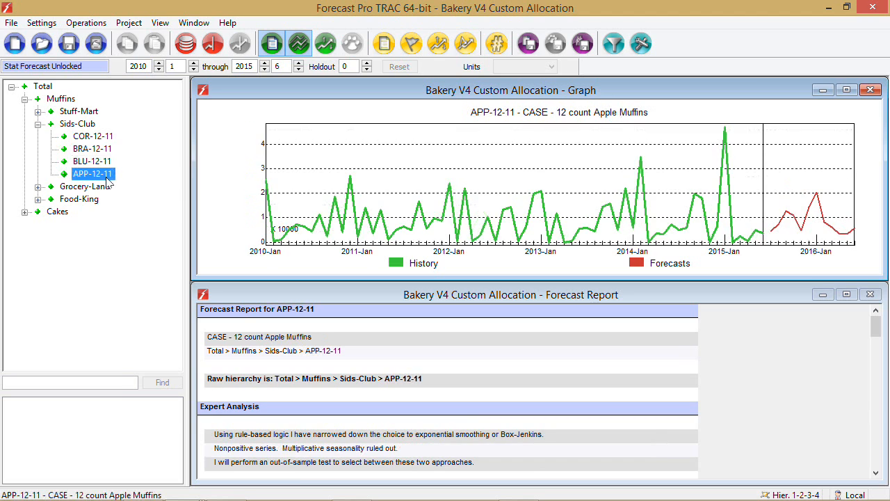
# Apply top-down reconciliation to the Sids-Club group under Muffins
pyautogui.click(87, 125)
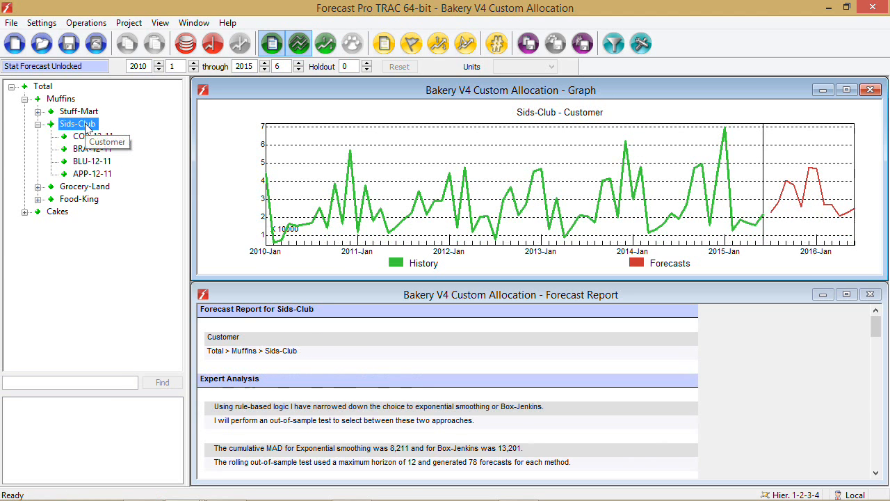
pyautogui.rightClick(86, 125)
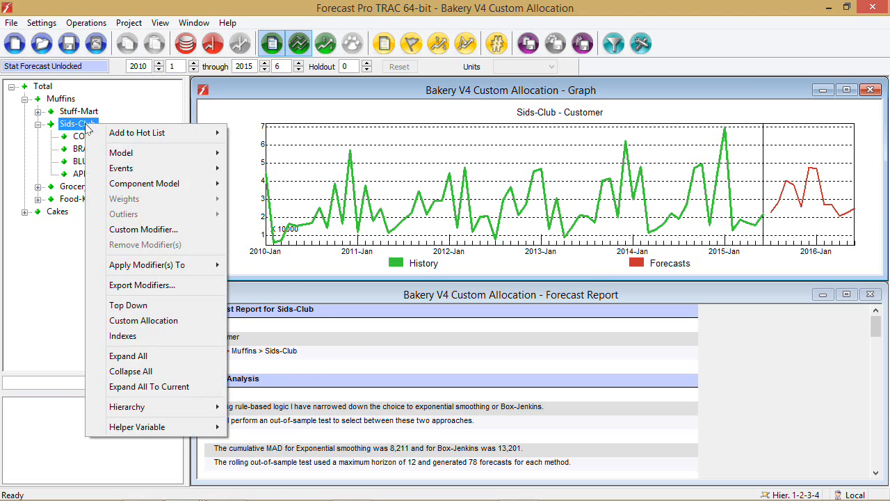
pyautogui.click(142, 307)
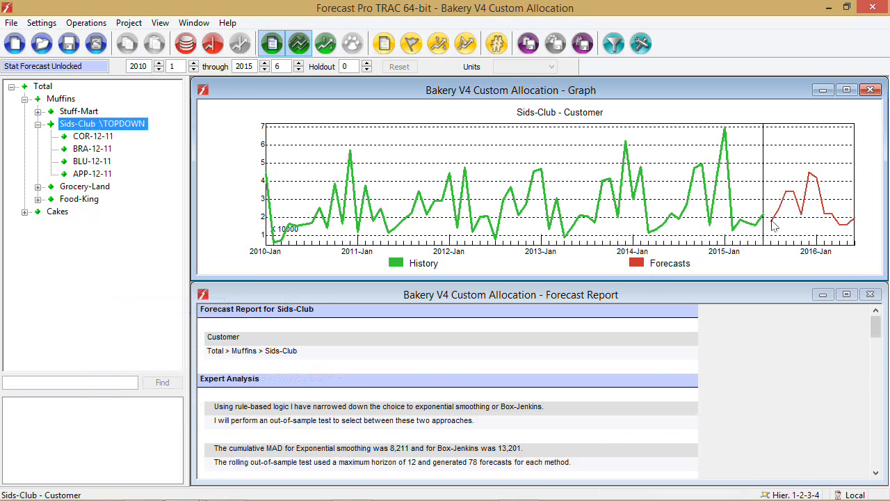
# Review the top-down forecast graphs of the four muffin items under Sids-Club
pyautogui.click(115, 138)
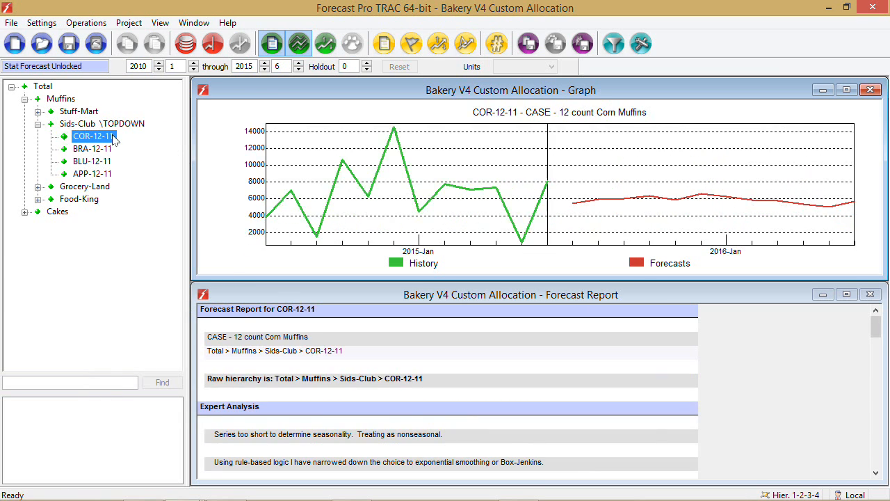
pyautogui.click(105, 150)
pyautogui.click(102, 164)
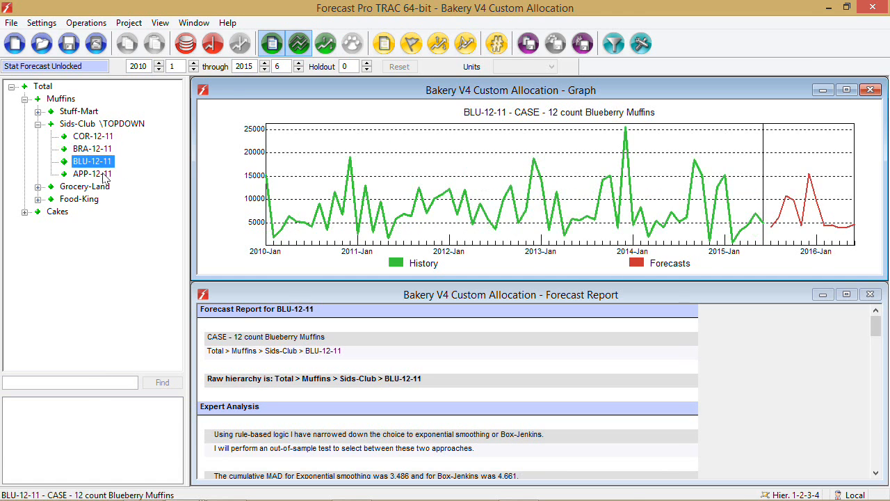
pyautogui.click(104, 174)
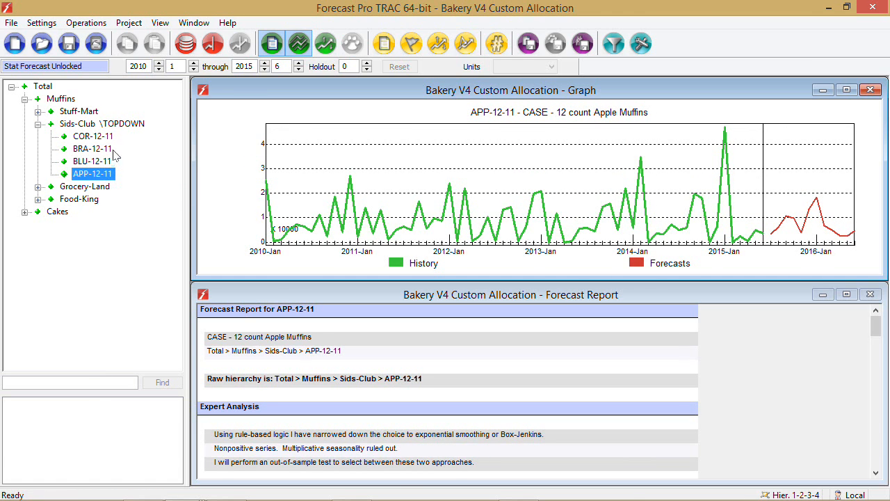
# Remove the top-down modifier from the Sids-Club group
pyautogui.click(103, 130)
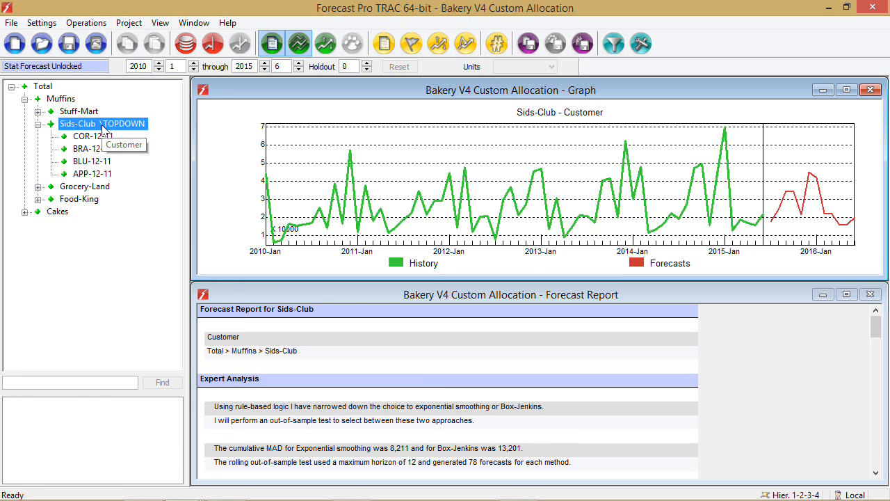
pyautogui.rightClick(103, 129)
pyautogui.click(147, 306)
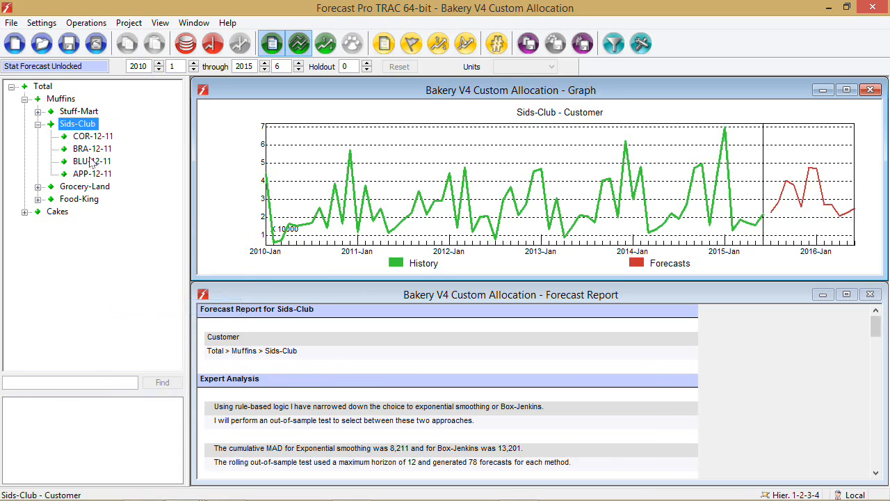
# Apply custom allocation to the Sids-Club group under Muffins
pyautogui.rightClick(87, 123)
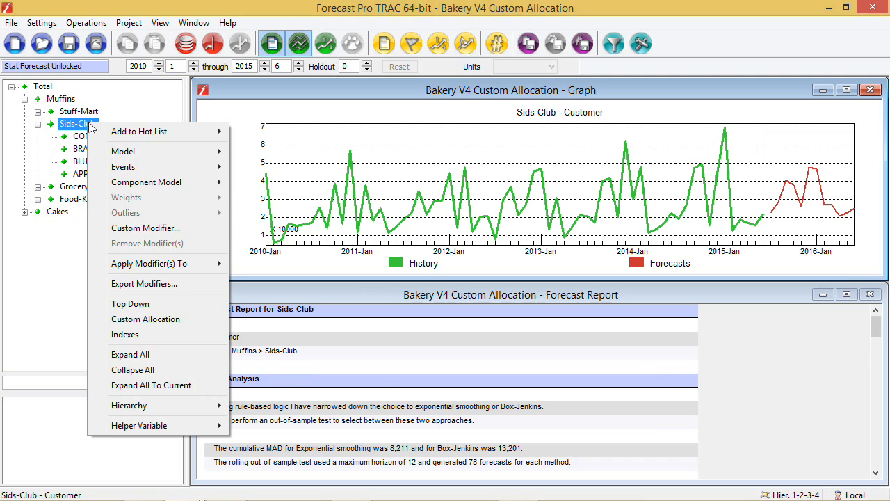
pyautogui.click(140, 320)
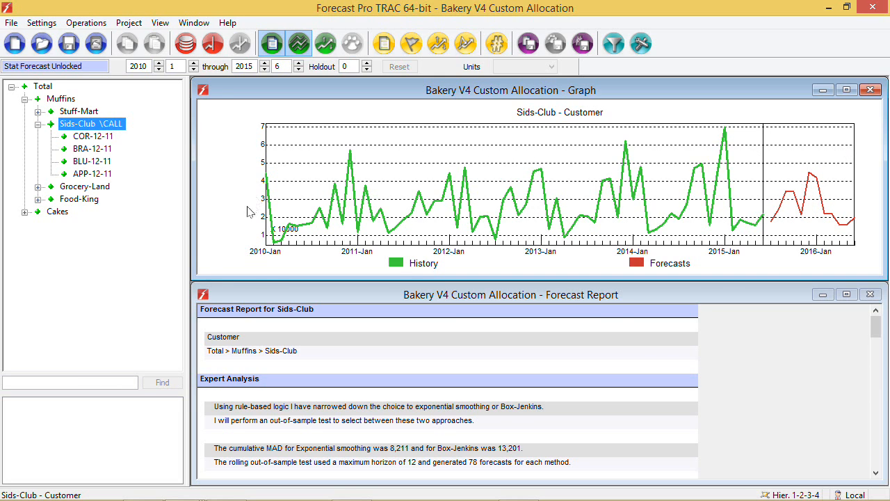
# Review the custom allocation forecasts of the four muffin items under Sids-Club
pyautogui.click(94, 136)
pyautogui.click(107, 150)
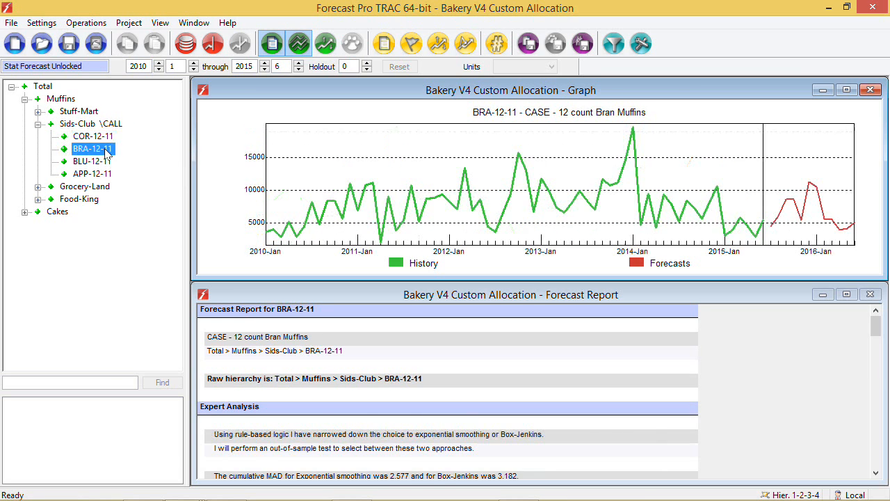
pyautogui.click(106, 163)
pyautogui.click(107, 175)
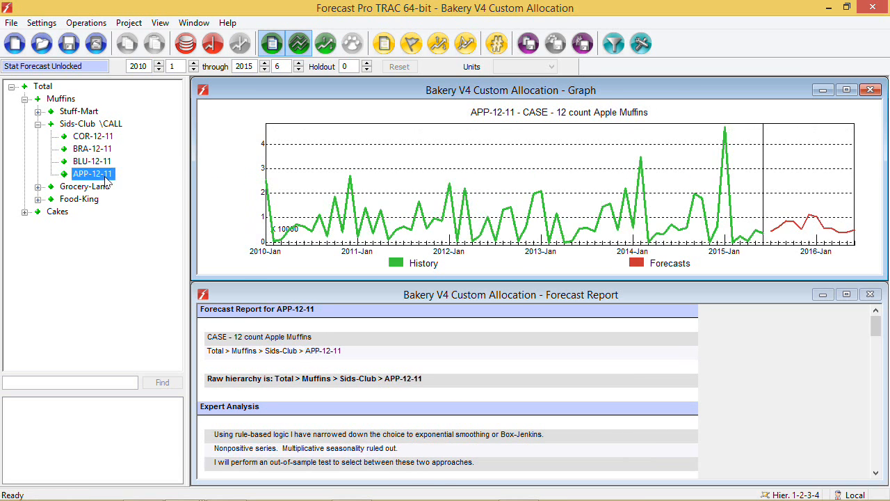
pyautogui.click(108, 162)
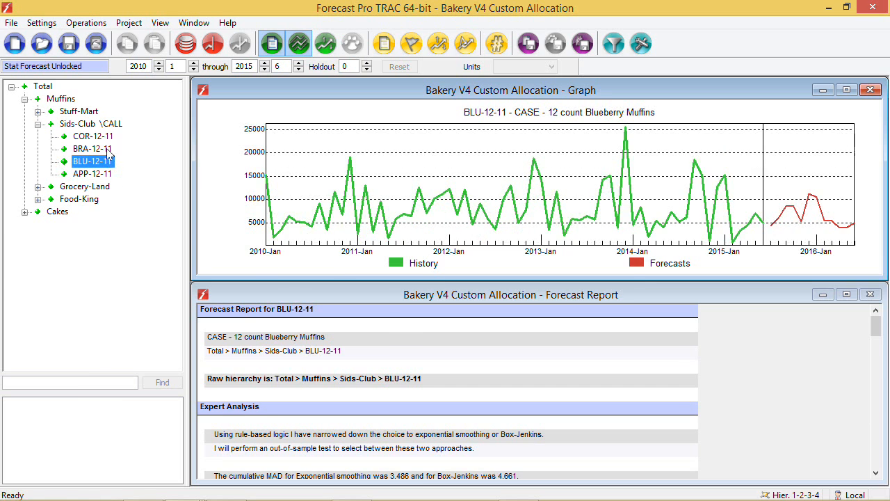
pyautogui.click(108, 149)
pyautogui.click(108, 138)
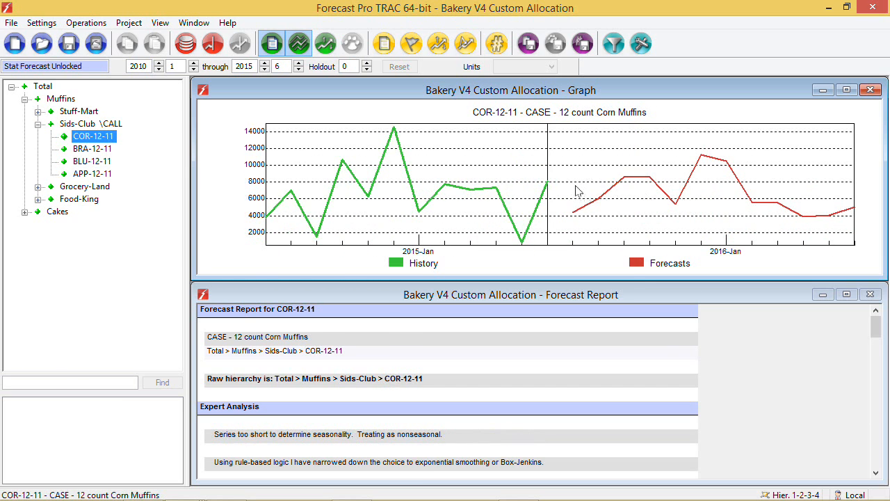
# Compare the shape and starting level of the forecast lines item by item across the Sids-Club muffins
pyautogui.click(576, 190)
pyautogui.click(111, 149)
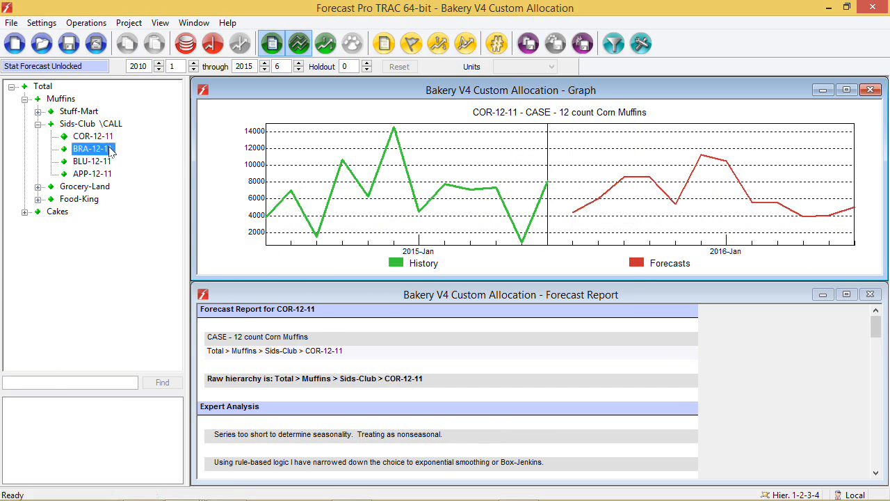
pyautogui.click(774, 210)
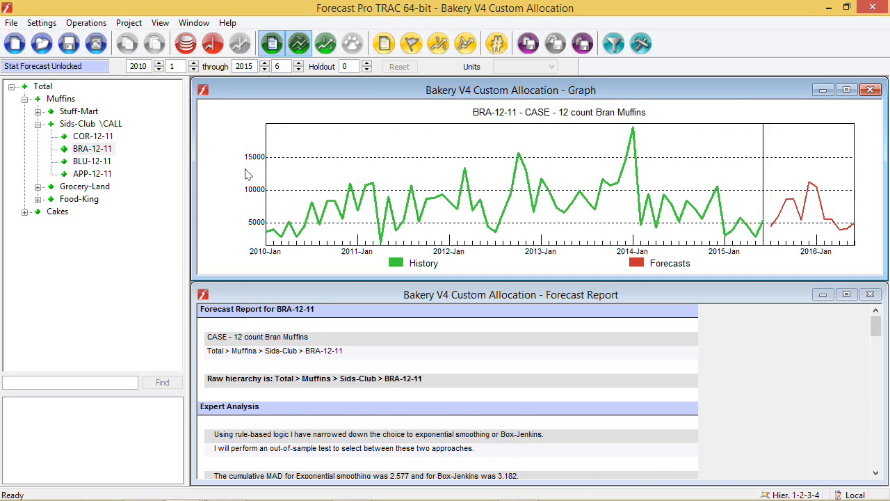
pyautogui.click(149, 161)
pyautogui.click(772, 212)
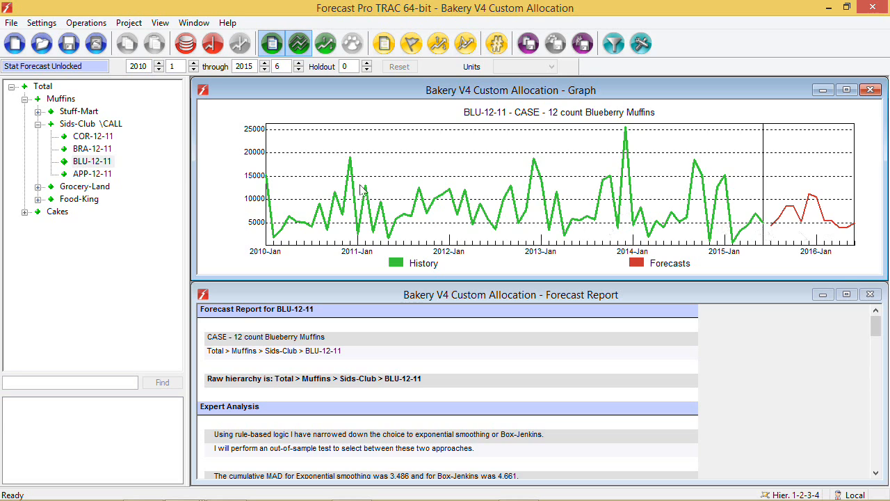
pyautogui.click(107, 174)
pyautogui.click(773, 217)
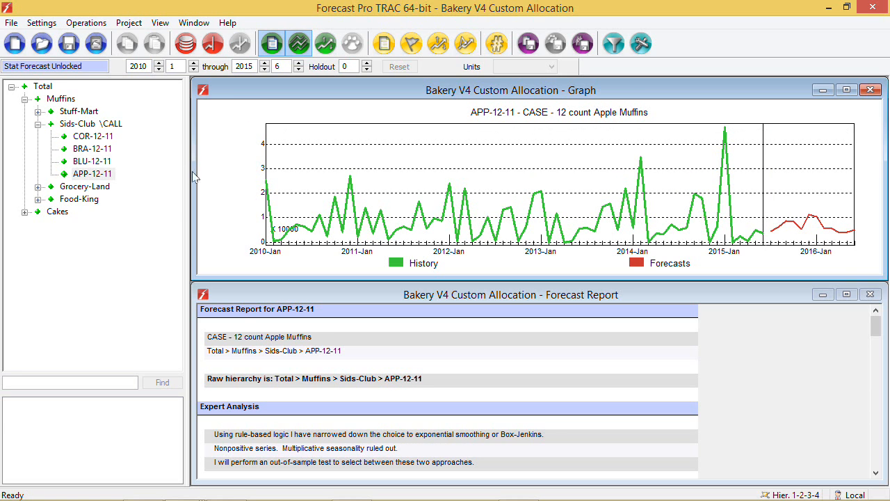
pyautogui.click(109, 137)
pyautogui.click(108, 148)
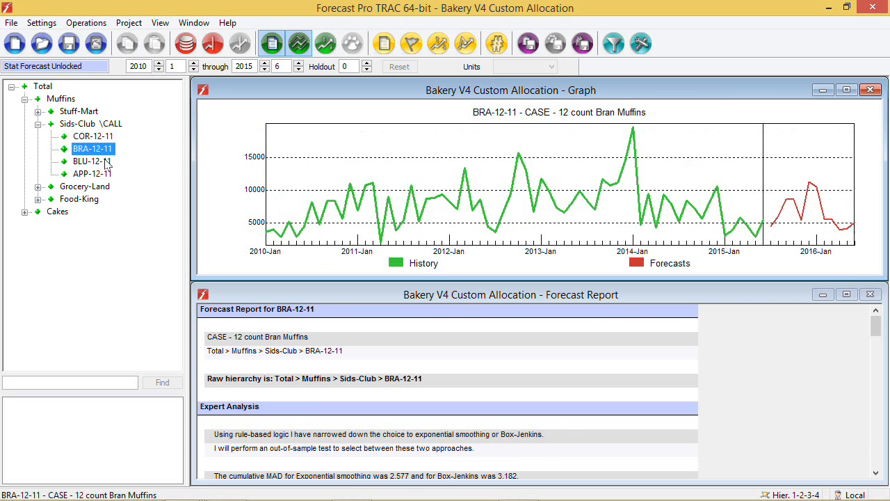
pyautogui.click(108, 162)
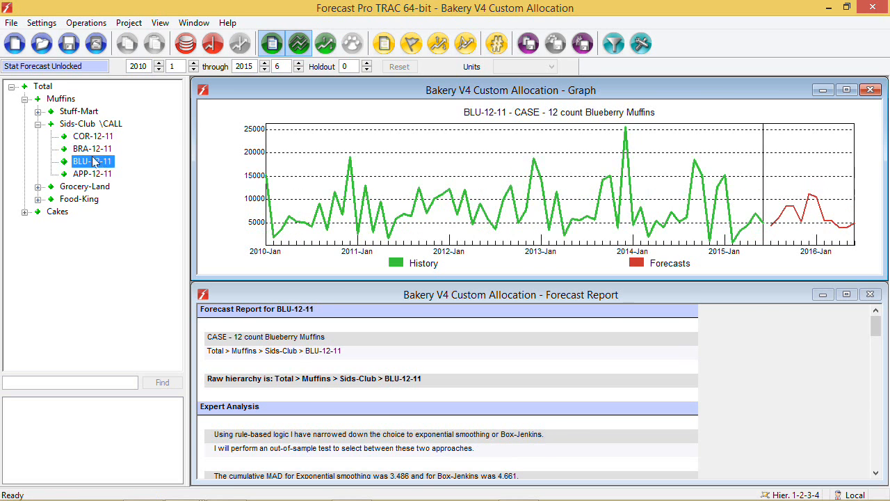
# Expand the Stuff-Mart group under Muffins and apply custom allocation to it
pyautogui.click(38, 112)
pyautogui.click(78, 112)
pyautogui.rightClick(83, 119)
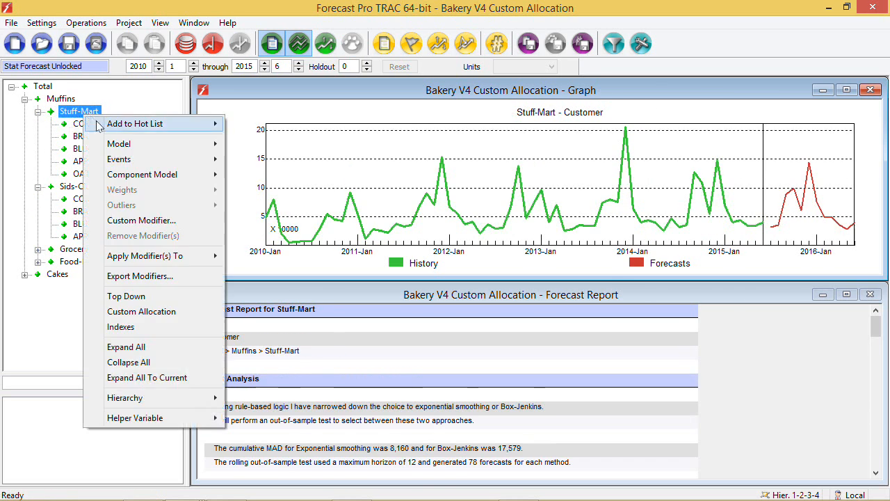
pyautogui.click(139, 314)
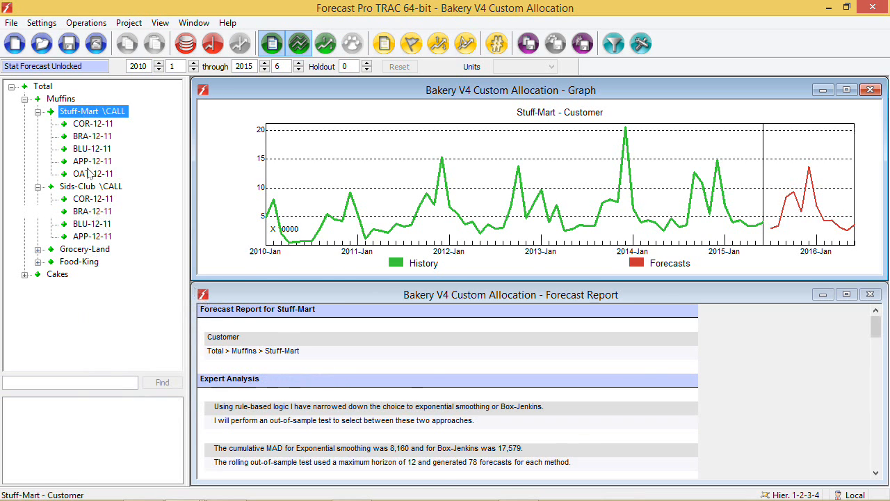
# Compare the custom allocation forecasts of the Stuff-Mart muffin items with COR-12-11 under Sids-Club
pyautogui.click(96, 125)
pyautogui.click(98, 137)
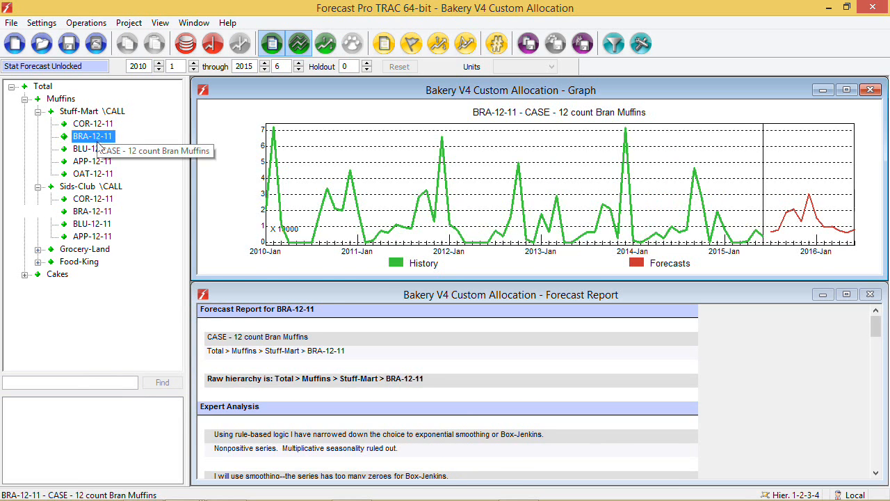
pyautogui.click(97, 149)
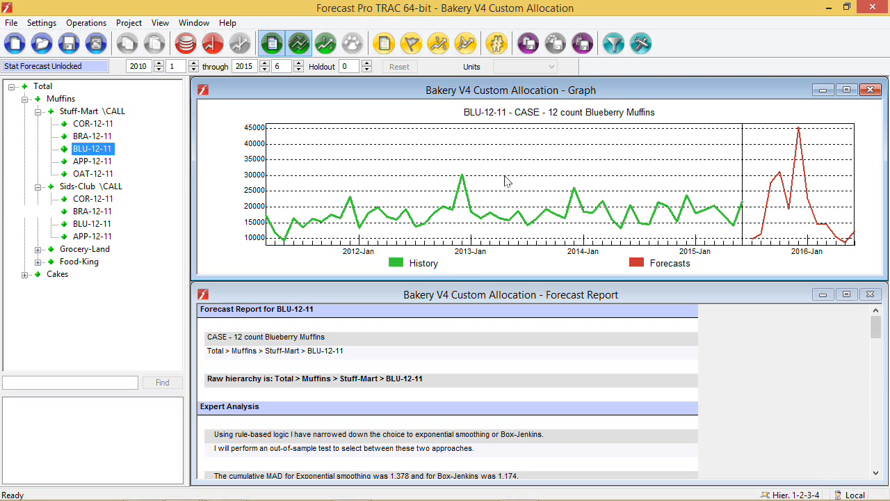
pyautogui.click(103, 201)
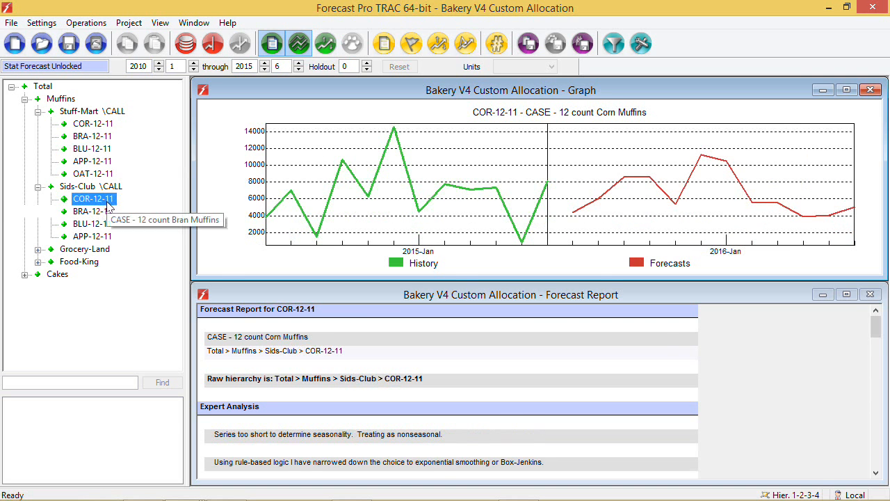
pyautogui.click(101, 125)
pyautogui.click(98, 137)
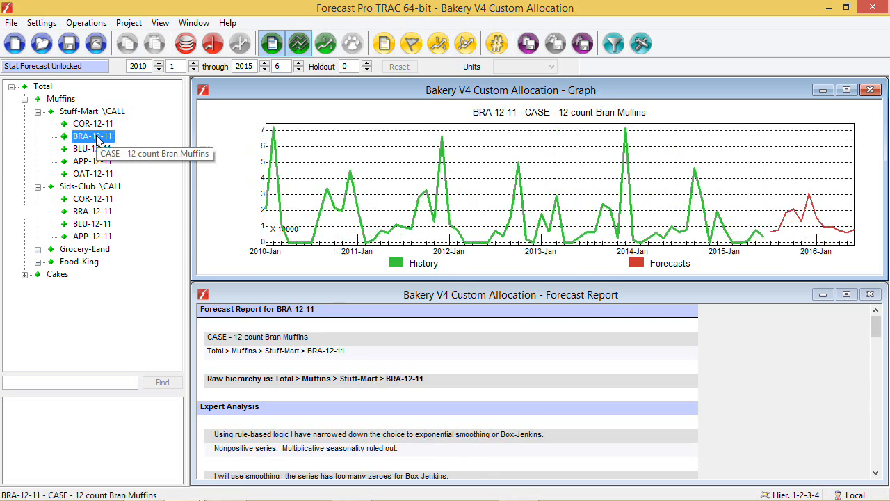
pyautogui.click(99, 149)
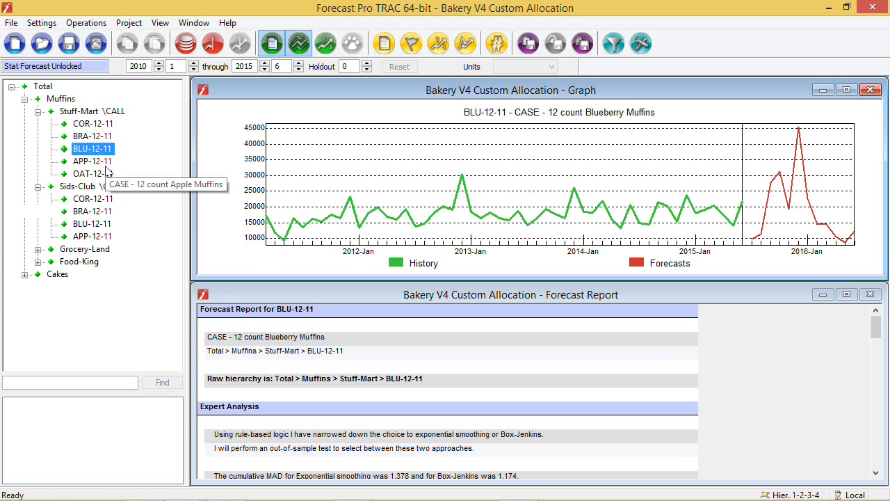
pyautogui.click(106, 175)
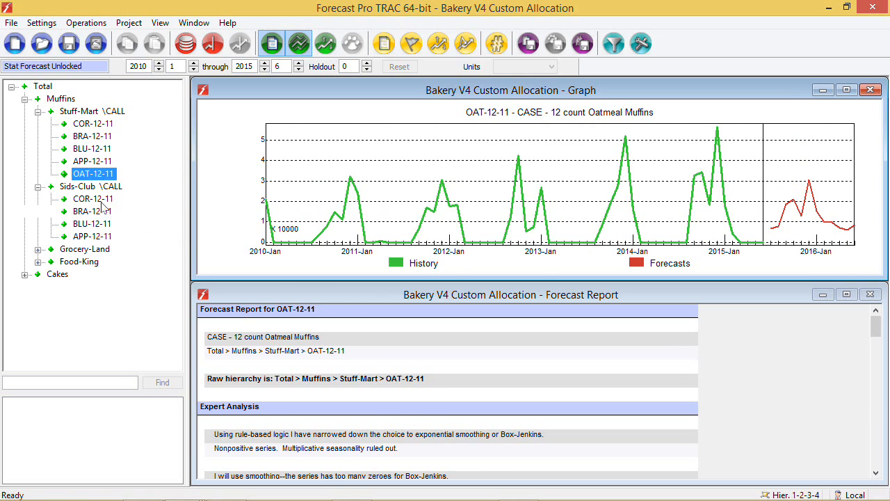
pyautogui.click(102, 201)
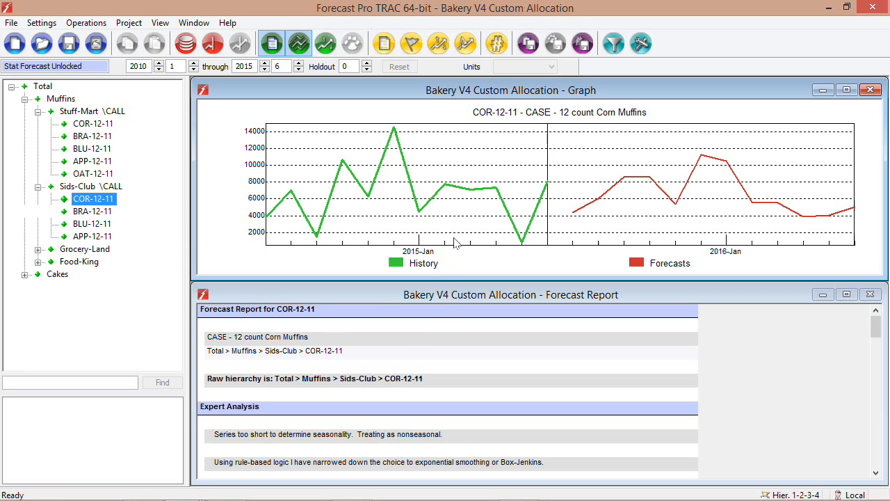
# Close Forecast Pro TRAC and return to the What's New In TRAC V4 slide show in PowerPoint
pyautogui.click(872, 6)
pyautogui.click(444, 286)
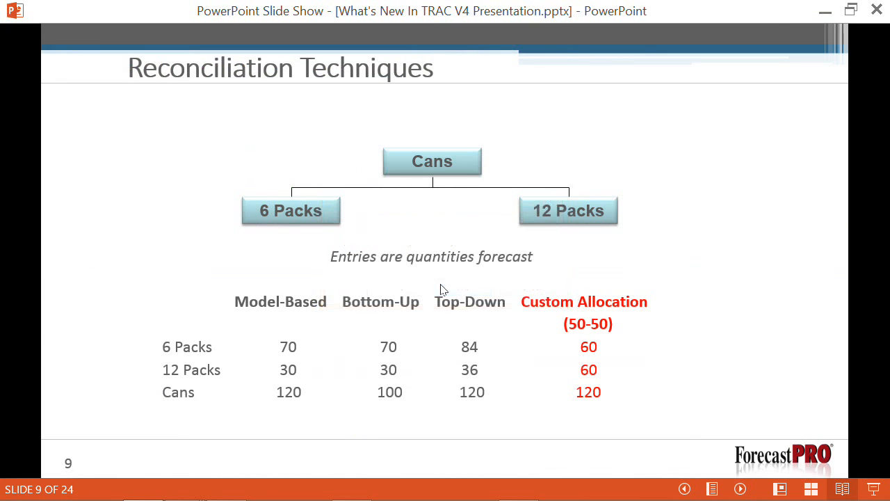
# Advance the slide show to the Systems Rows Dialog Box slide, then switch to the Auto Parts Version 4 Overrides project in Forecast Pro TRAC
pyautogui.click(382, 289)
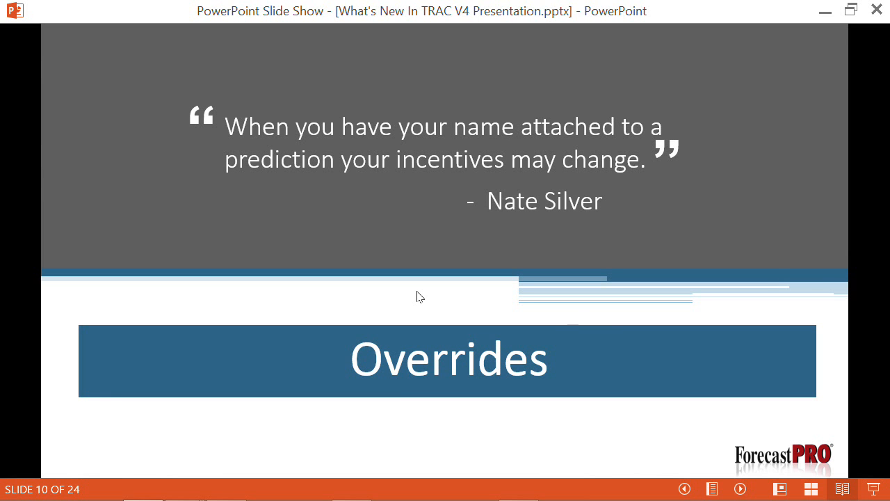
pyautogui.click(420, 297)
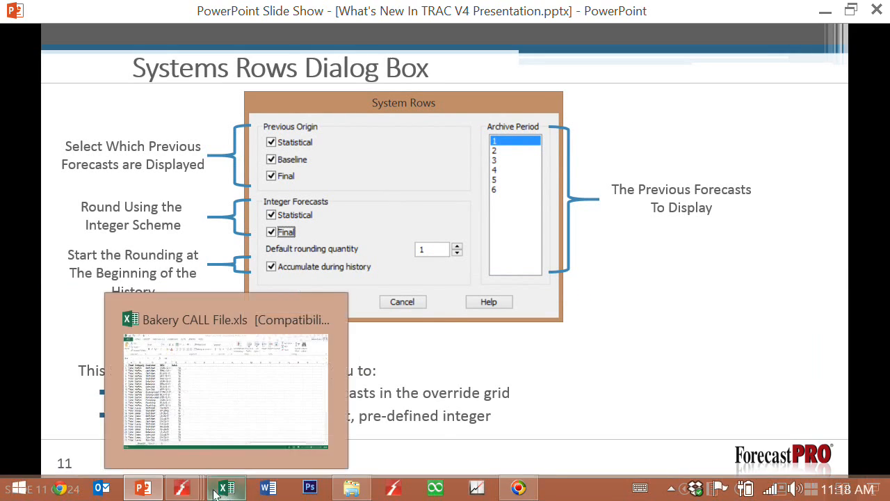
pyautogui.moveTo(182, 488)
pyautogui.click(173, 421)
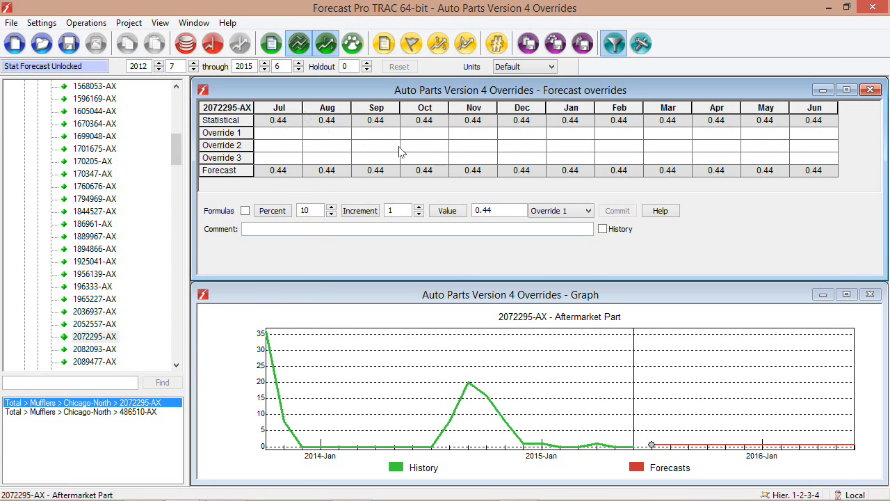
# Add previous final forecast rows for archive periods 1 and 2 to the overrides grid, widening the design's name column
pyautogui.click(425, 130)
pyautogui.rightClick(425, 130)
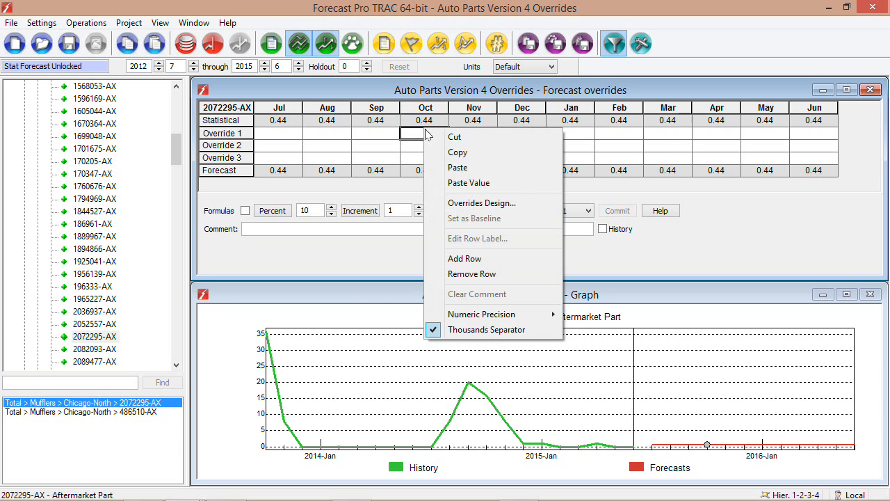
pyautogui.click(479, 203)
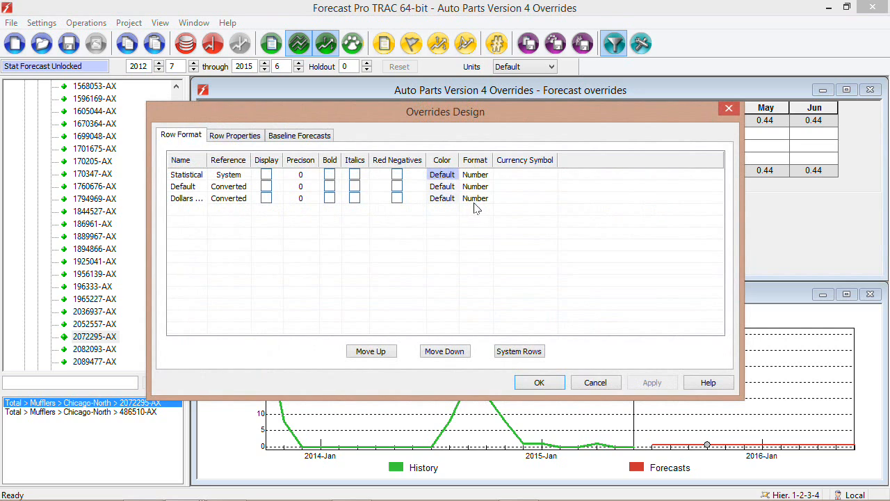
pyautogui.click(522, 352)
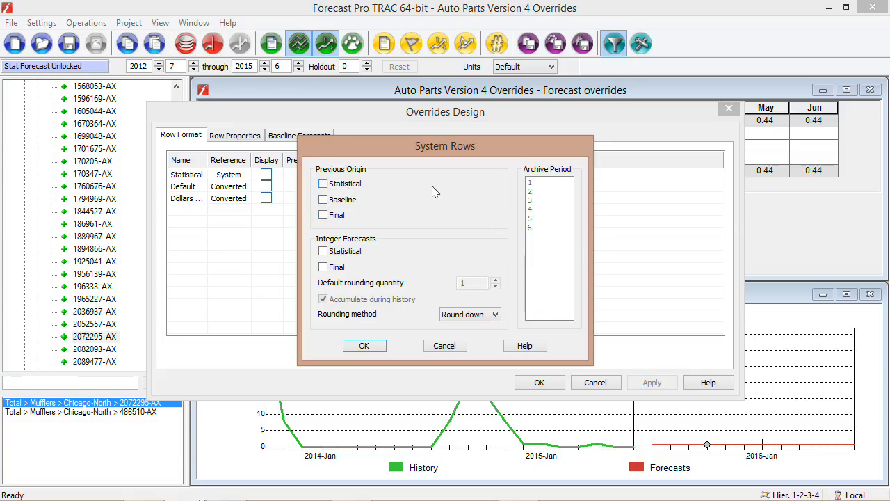
pyautogui.click(324, 216)
pyautogui.click(534, 183)
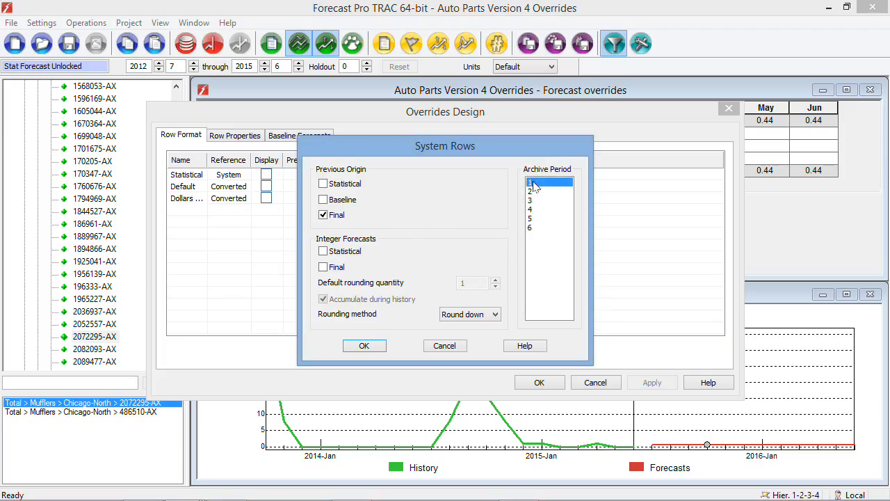
pyautogui.keyDown('ctrl'); pyautogui.click(534, 192); pyautogui.keyUp('ctrl')
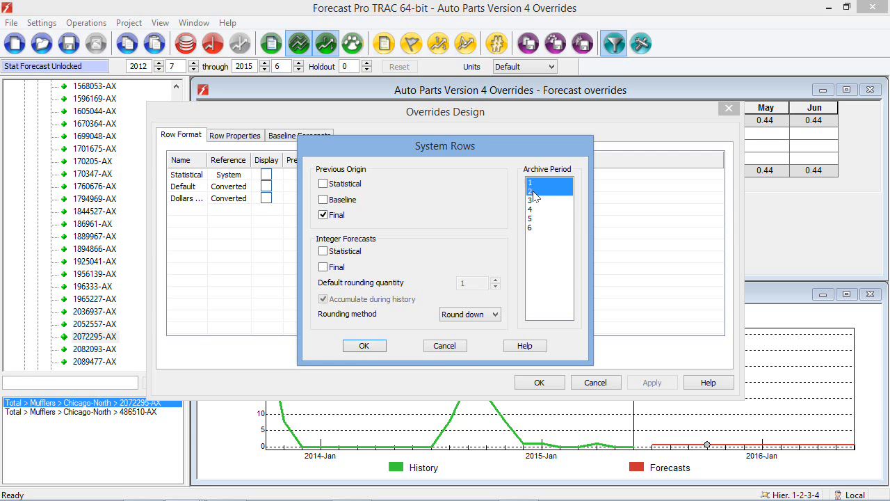
pyautogui.click(370, 344)
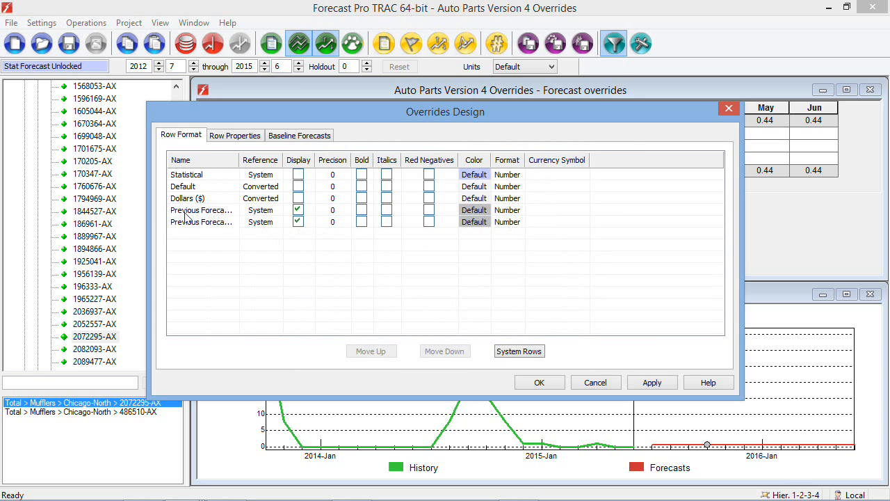
pyautogui.moveTo(240, 163); pyautogui.dragTo(259, 163)
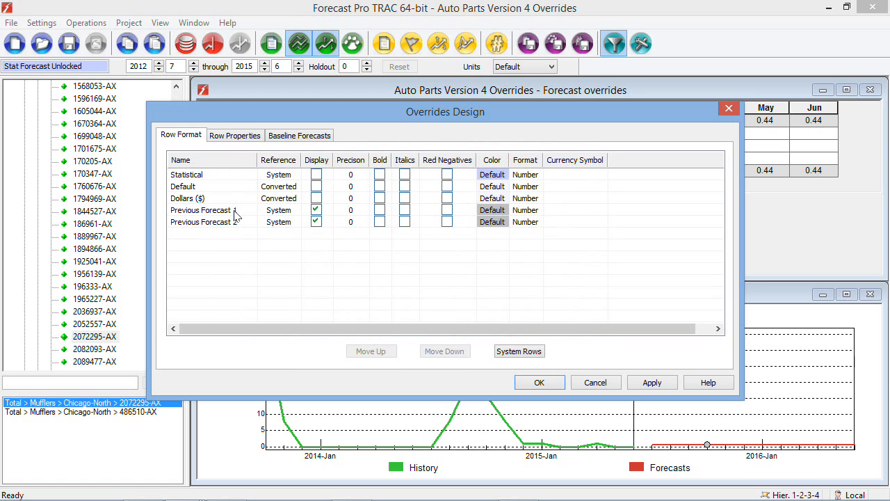
pyautogui.click(540, 383)
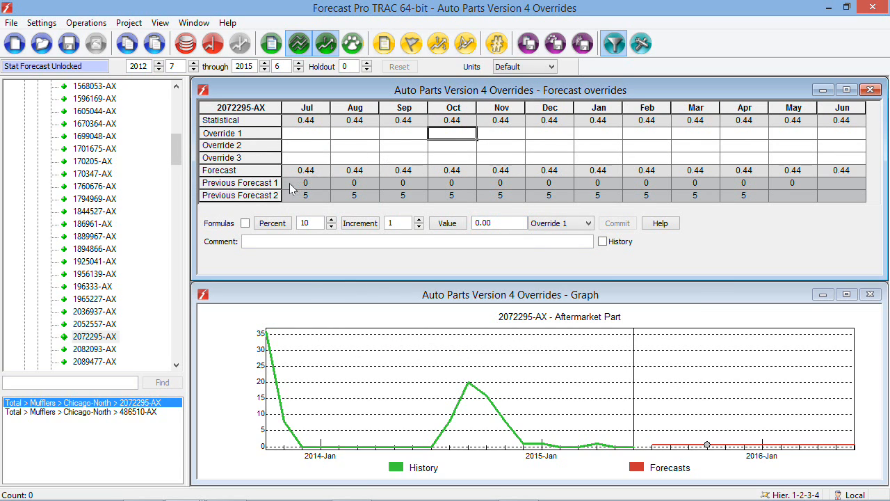
# Examine the monthly values in the Previous Forecast 1 and Previous Forecast 2 rows
pyautogui.moveTo(295, 185); pyautogui.dragTo(814, 183)
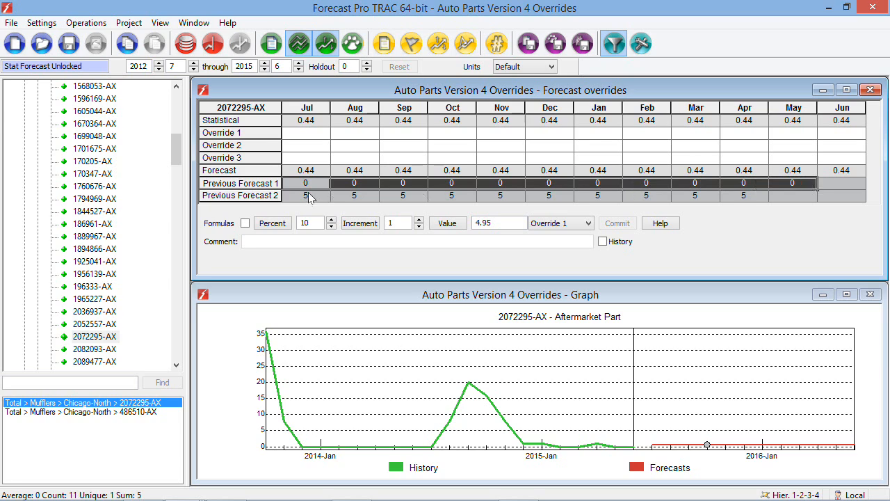
pyautogui.moveTo(309, 194); pyautogui.dragTo(734, 207)
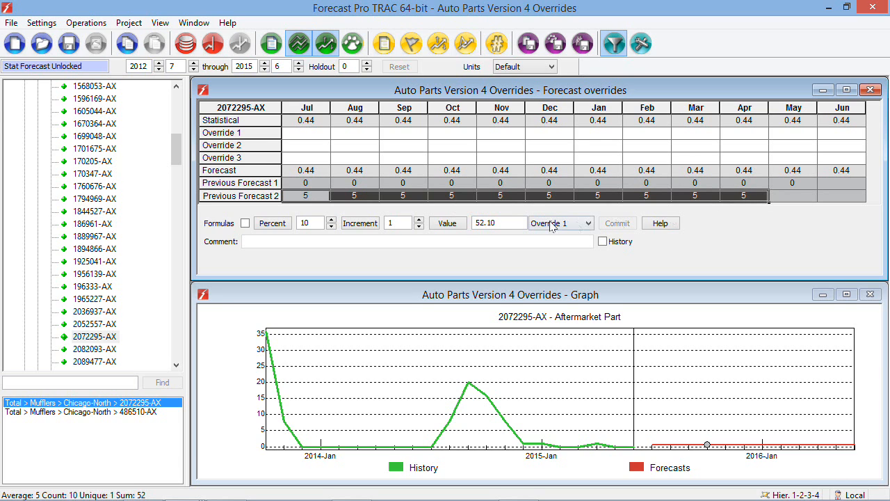
pyautogui.click(308, 183)
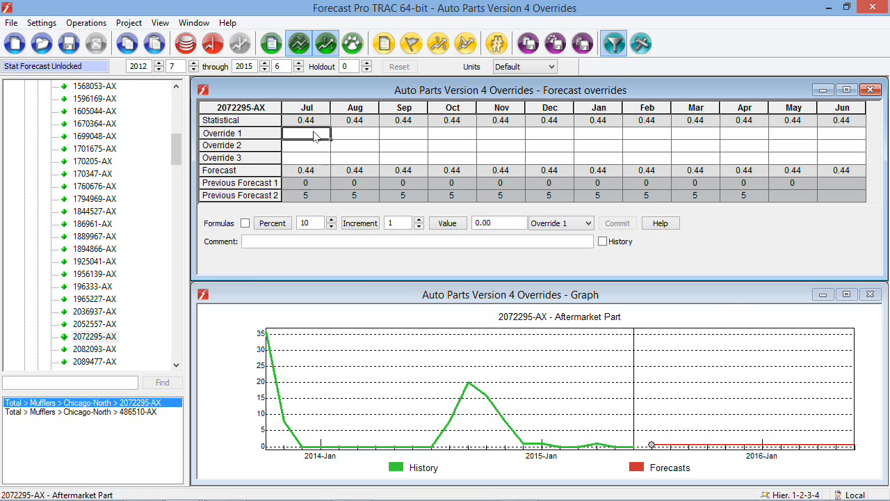
# Add the final integer forecast row to the overrides grid and hide both previous forecast rows
pyautogui.rightClick(314, 135)
pyautogui.click(347, 202)
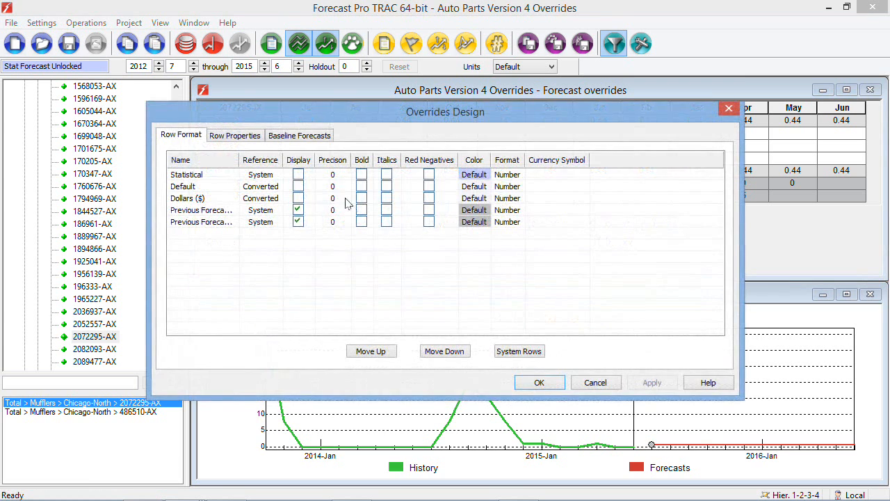
pyautogui.click(297, 209)
pyautogui.click(297, 221)
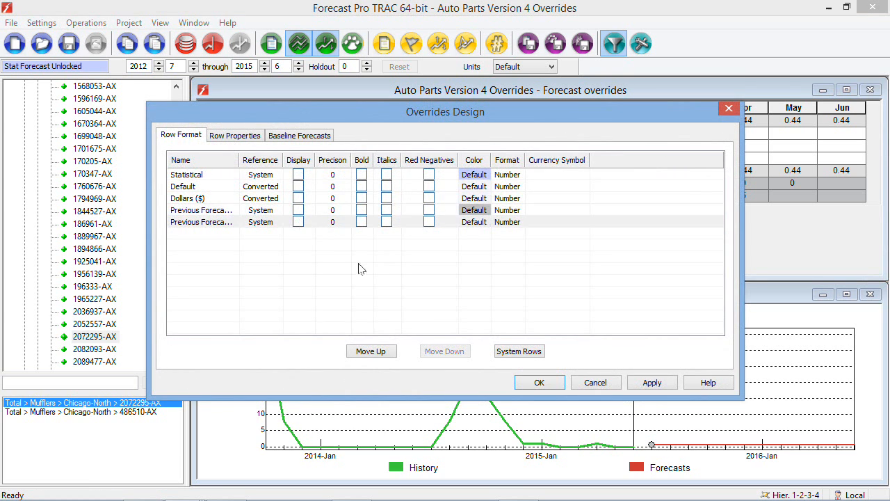
pyautogui.click(519, 351)
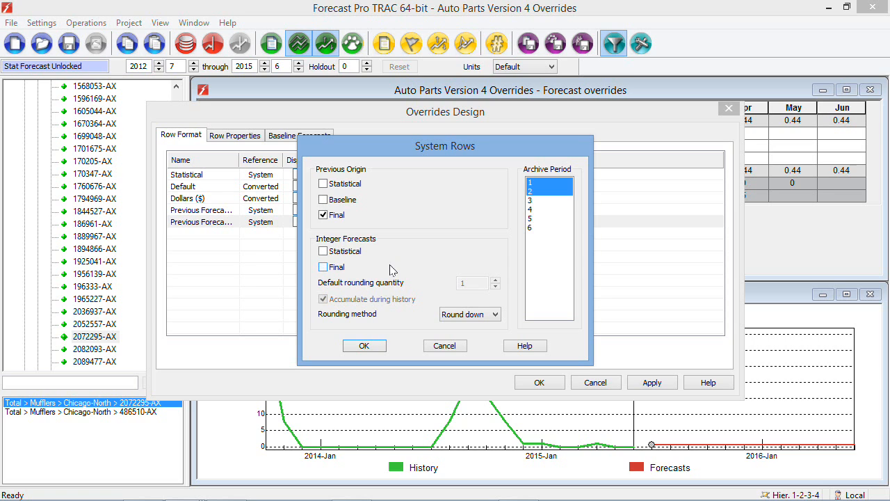
pyautogui.click(323, 267)
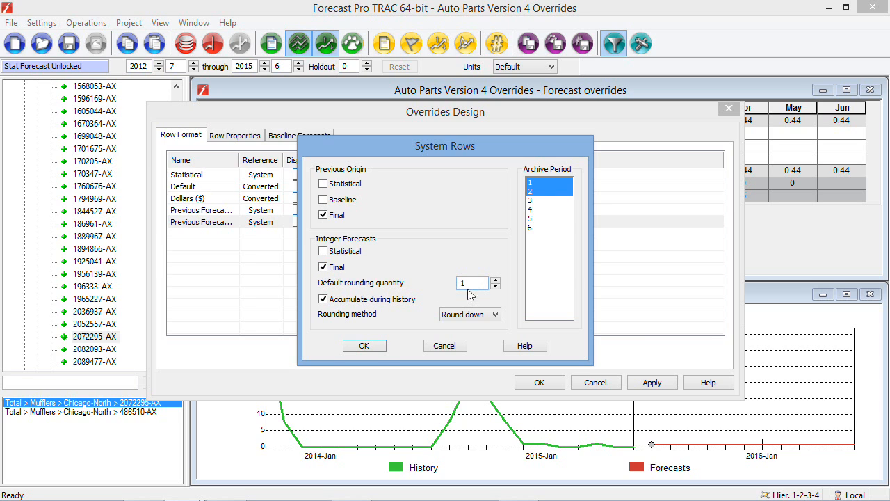
pyautogui.click(364, 346)
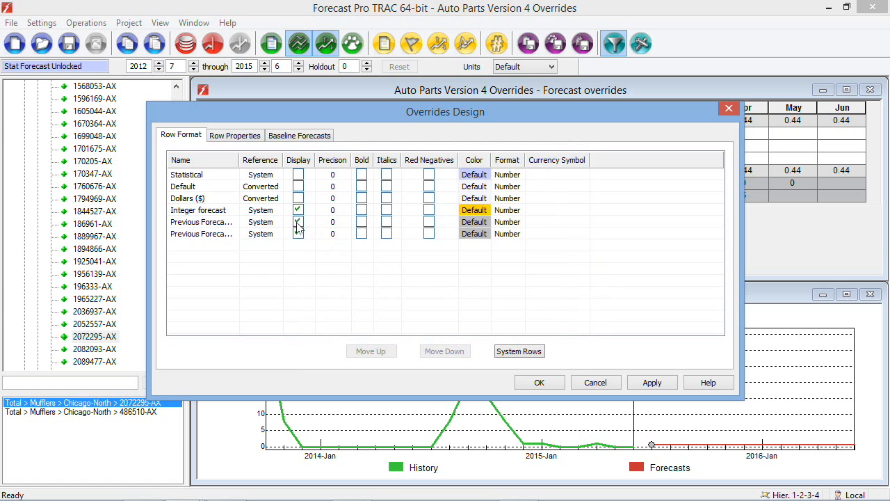
pyautogui.click(298, 234)
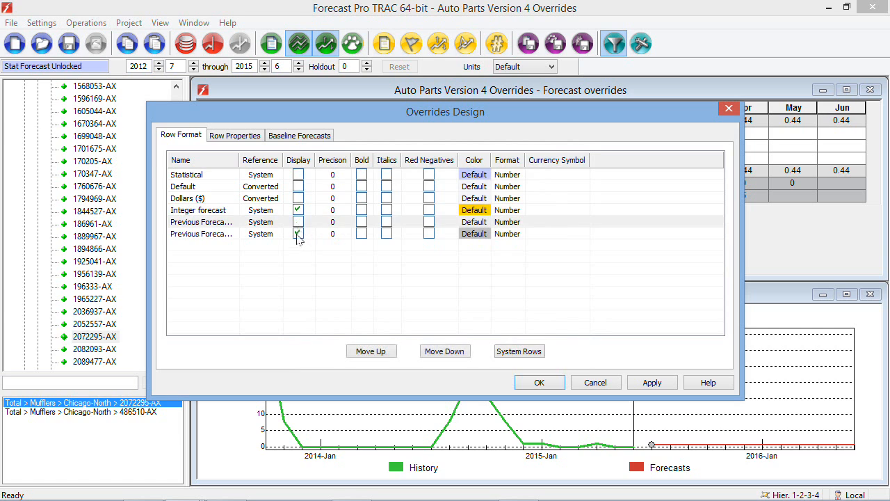
pyautogui.click(537, 383)
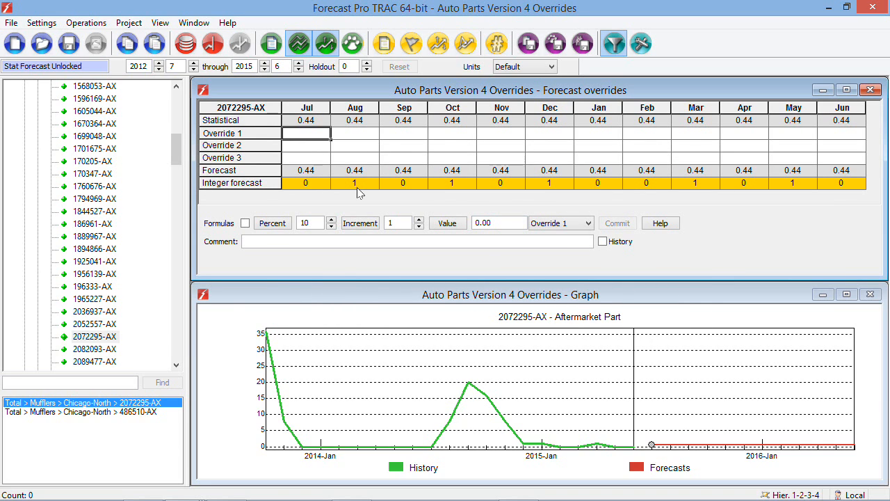
# Switch the overrides grid's numeric precision to 0 decimals and set it back to 2
pyautogui.click(317, 169)
pyautogui.rightClick(317, 170)
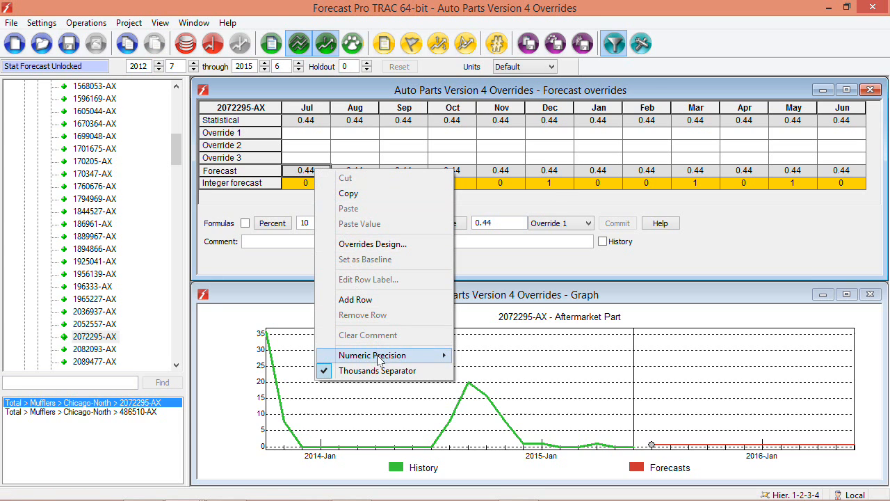
pyautogui.moveTo(379, 359)
pyautogui.click(296, 360)
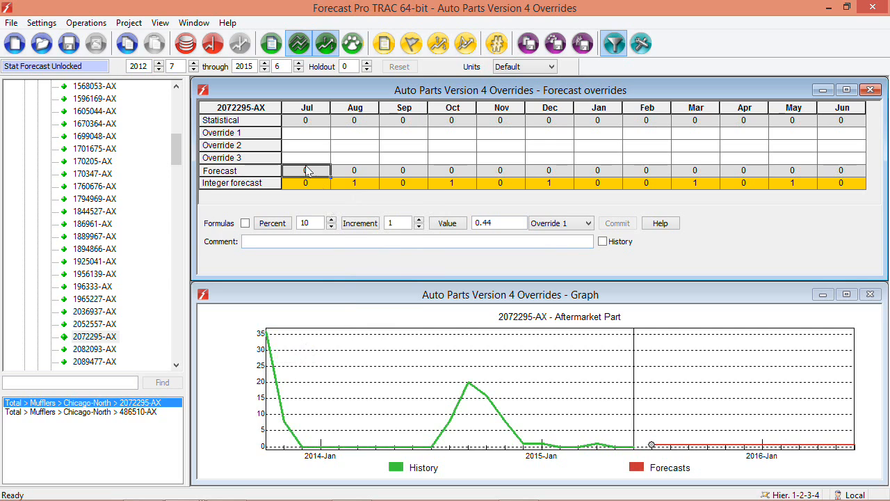
pyautogui.rightClick(314, 174)
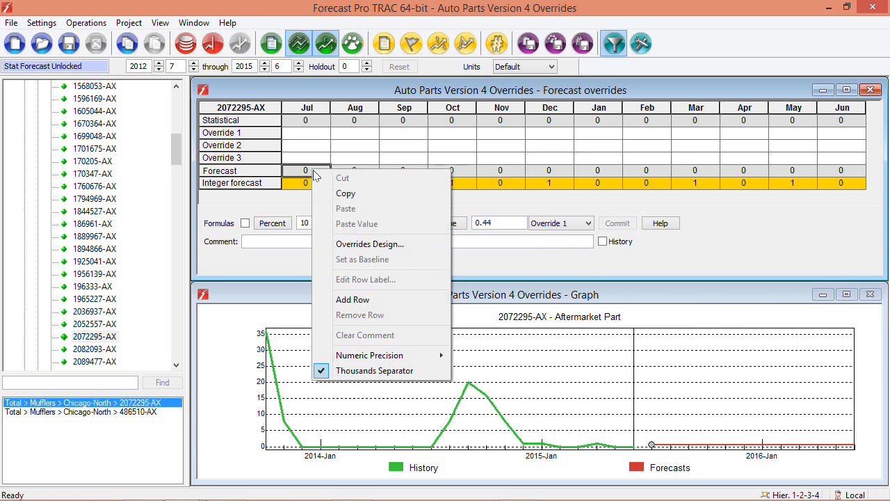
pyautogui.moveTo(372, 361)
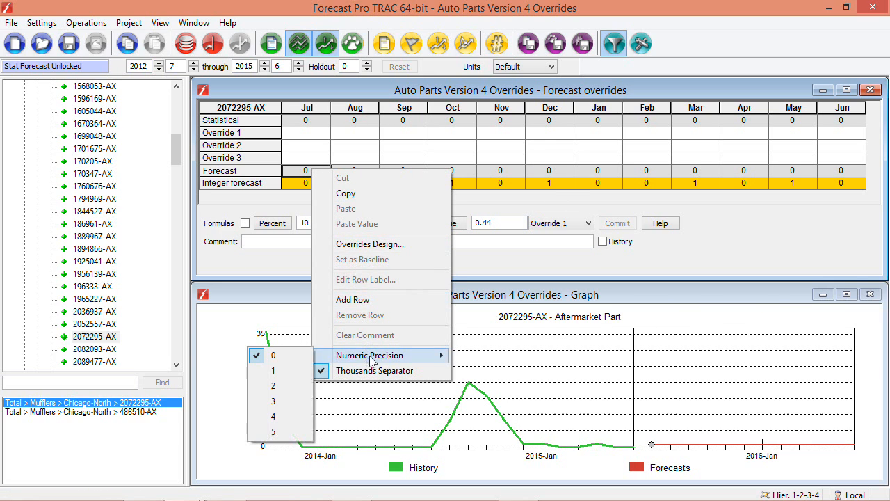
pyautogui.click(294, 385)
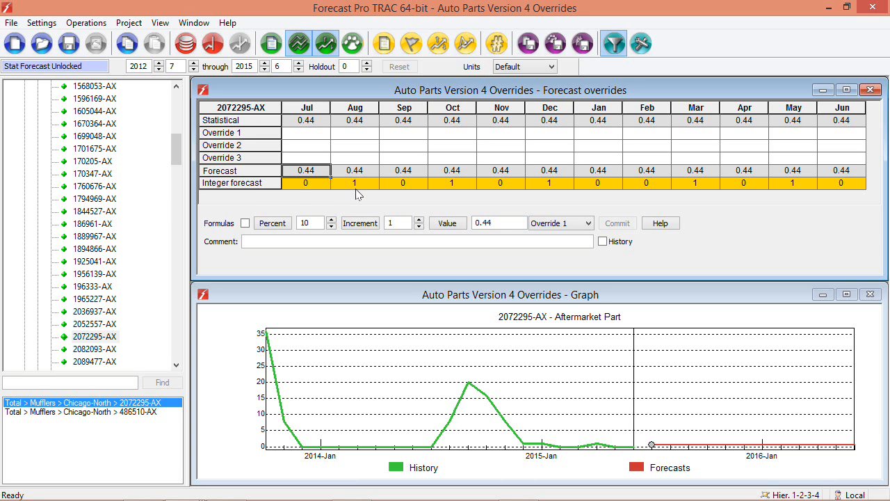
# Compare the cumulative totals of the Forecast and Integer forecast rows from July over successively longer ranges up to June
pyautogui.click(310, 169)
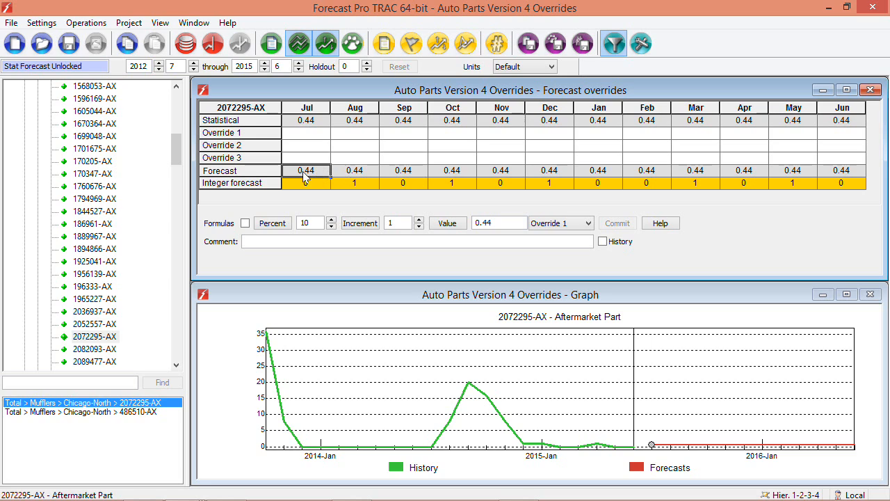
pyautogui.moveTo(304, 177); pyautogui.dragTo(350, 174)
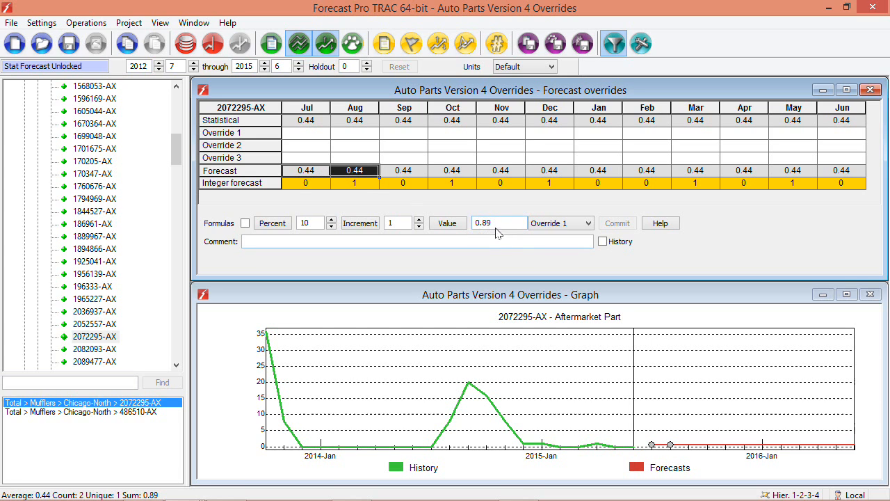
pyautogui.moveTo(320, 174); pyautogui.dragTo(411, 173)
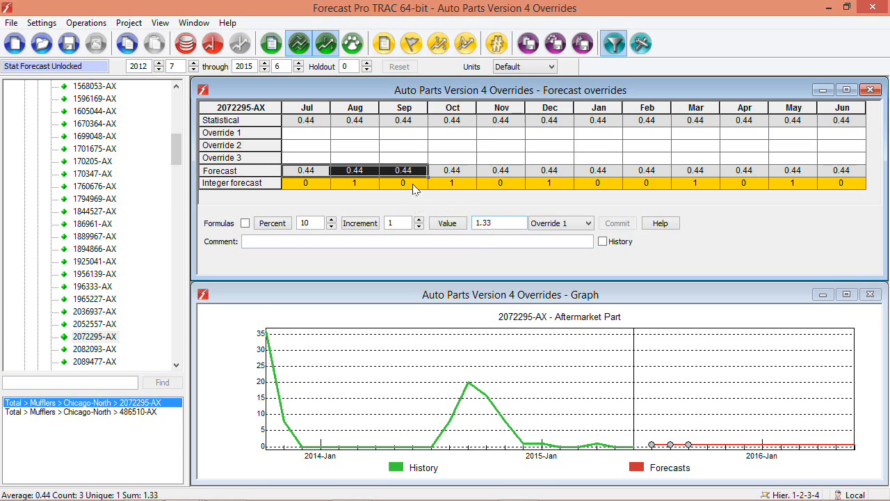
pyautogui.moveTo(306, 171); pyautogui.dragTo(452, 176)
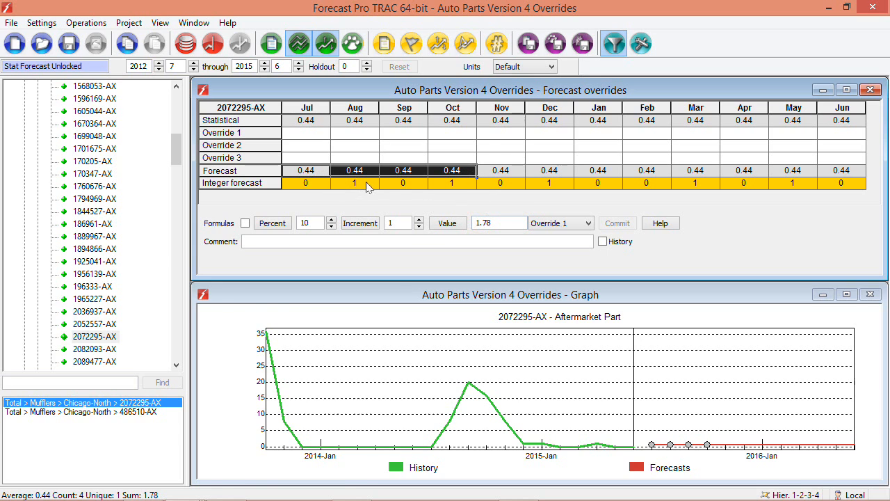
pyautogui.moveTo(299, 183); pyautogui.dragTo(446, 193)
pyautogui.moveTo(307, 171); pyautogui.dragTo(853, 173)
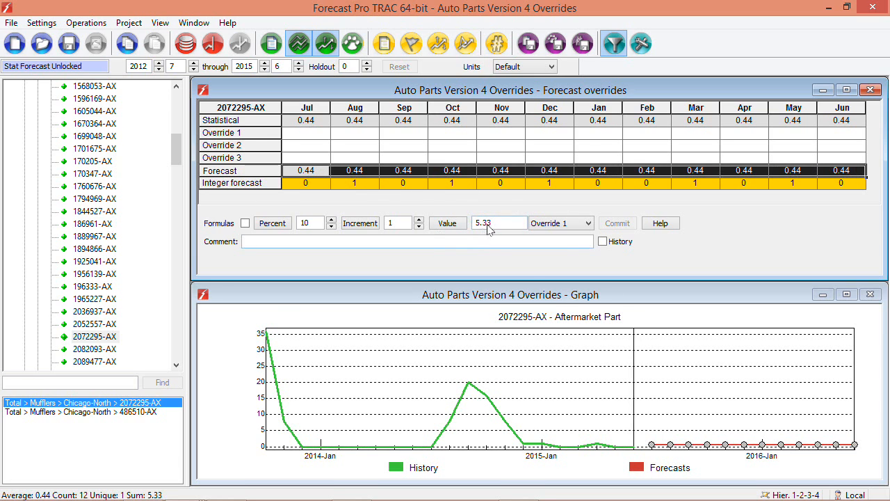
pyautogui.moveTo(336, 185); pyautogui.dragTo(856, 182)
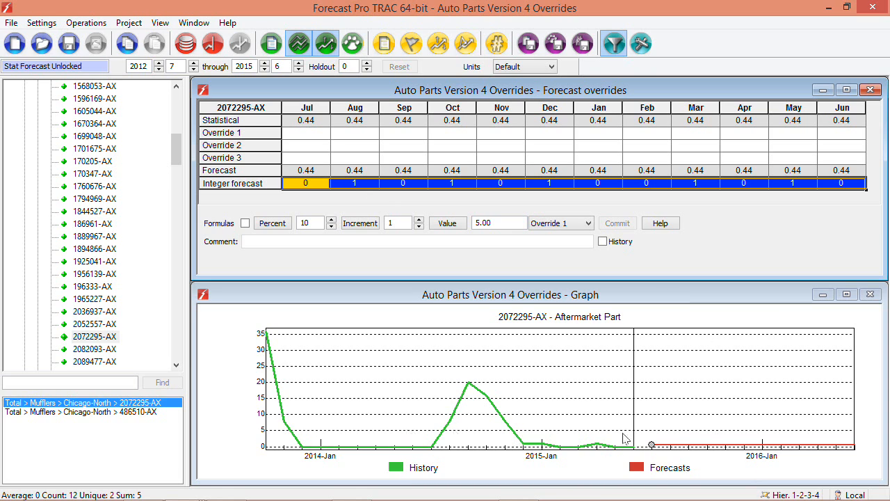
# Add the Integer forecast external row to the graph of part 2072295-AX and select the August and September forecast points
pyautogui.rightClick(418, 402)
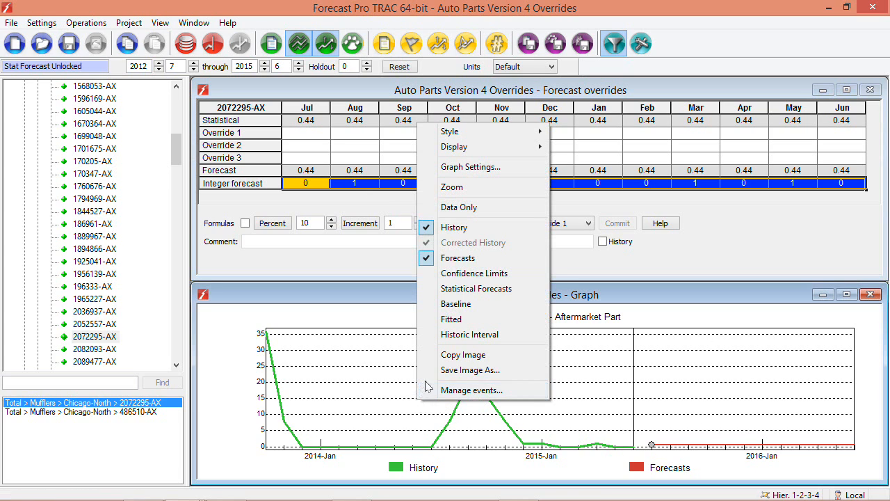
pyautogui.click(473, 167)
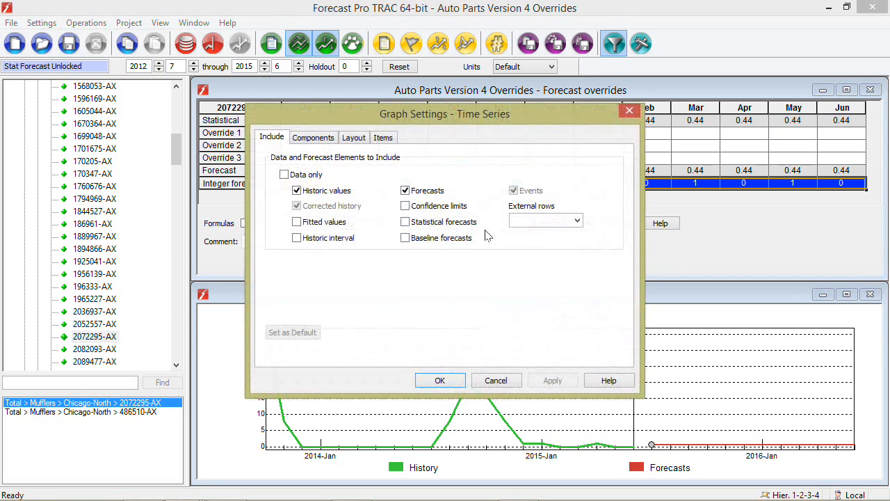
pyautogui.click(532, 226)
pyautogui.click(537, 235)
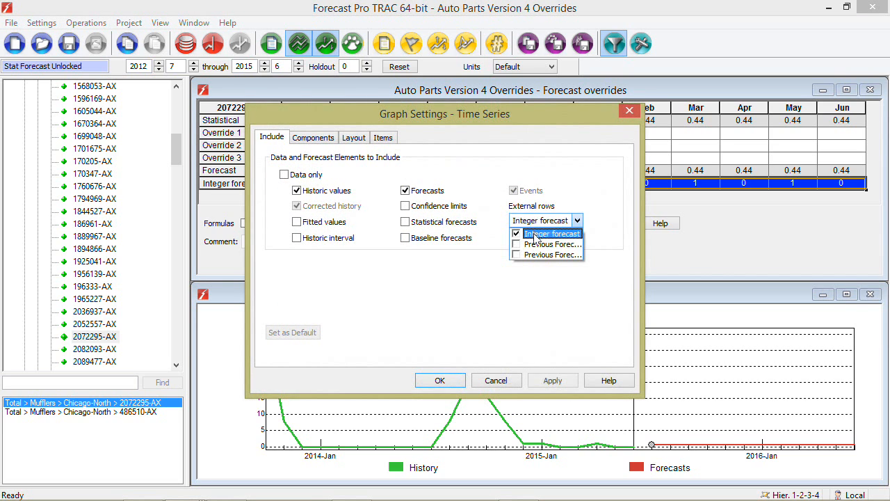
pyautogui.click(440, 380)
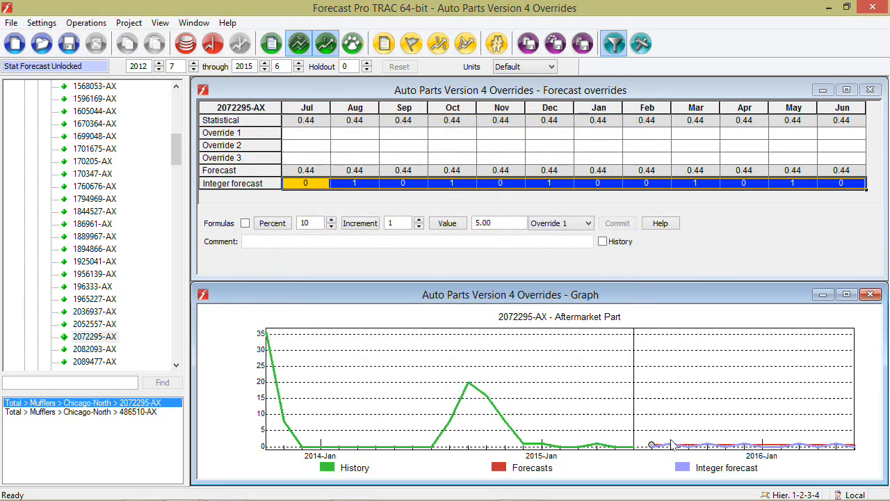
pyautogui.moveTo(672, 445); pyautogui.dragTo(690, 446)
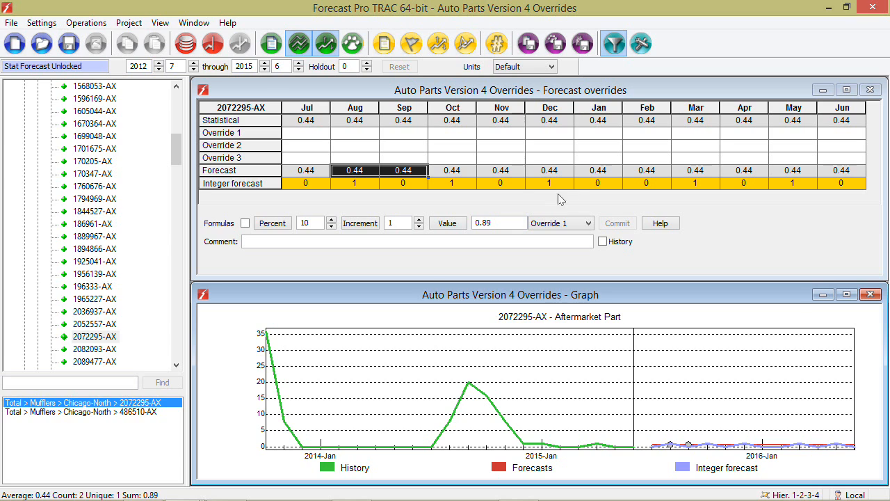
# Display part 486510-AX, switch the overrides grid's numeric precision to 0 decimals, and return it to 2
pyautogui.click(129, 412)
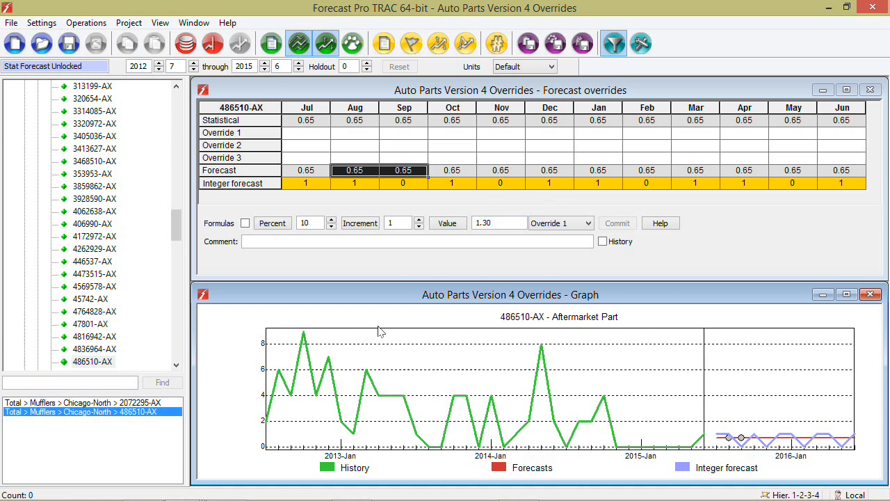
pyautogui.click(306, 171)
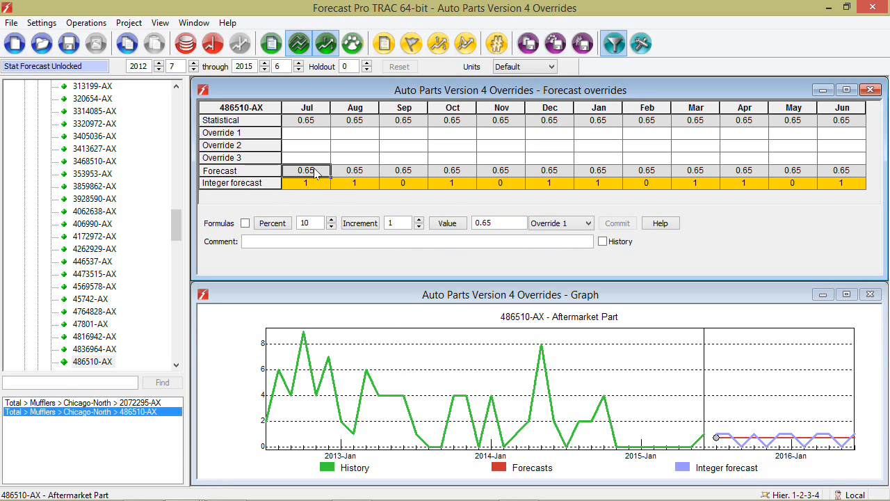
pyautogui.rightClick(315, 172)
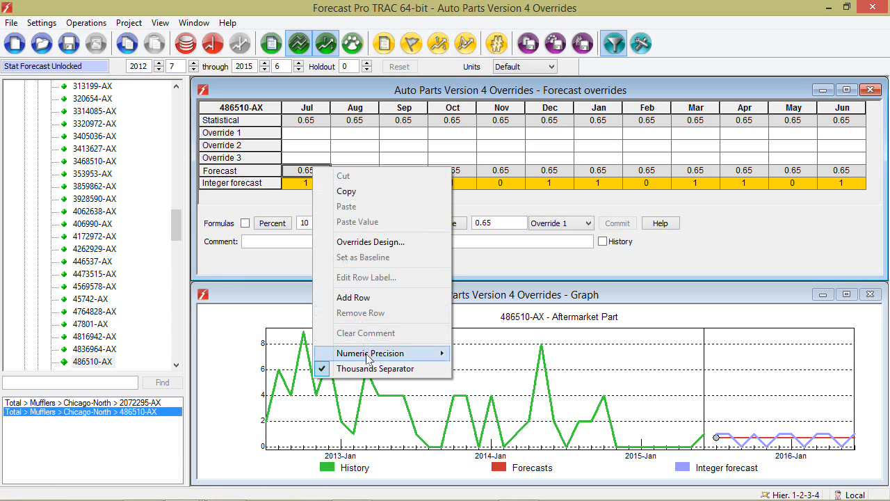
pyautogui.moveTo(345, 356)
pyautogui.click(295, 355)
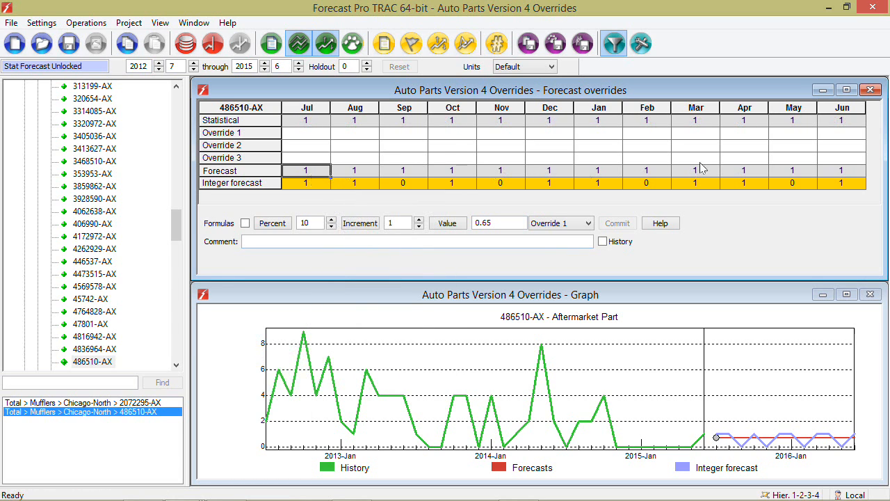
pyautogui.rightClick(305, 174)
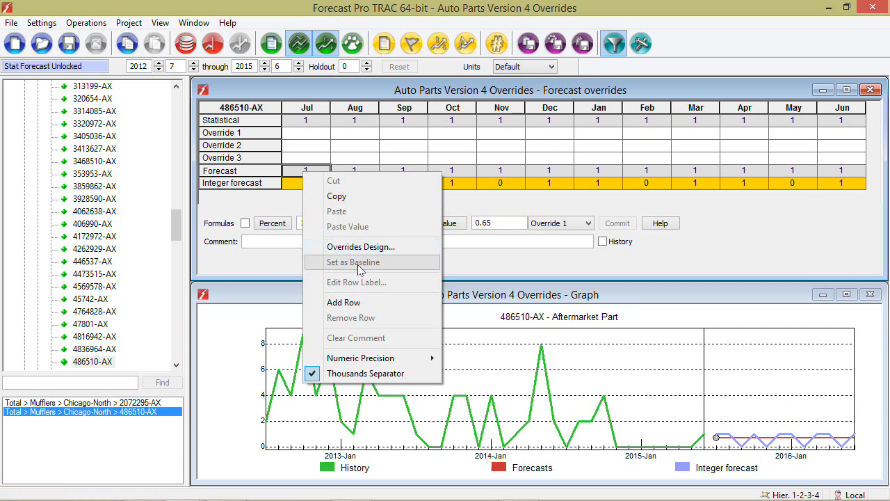
pyautogui.moveTo(374, 358)
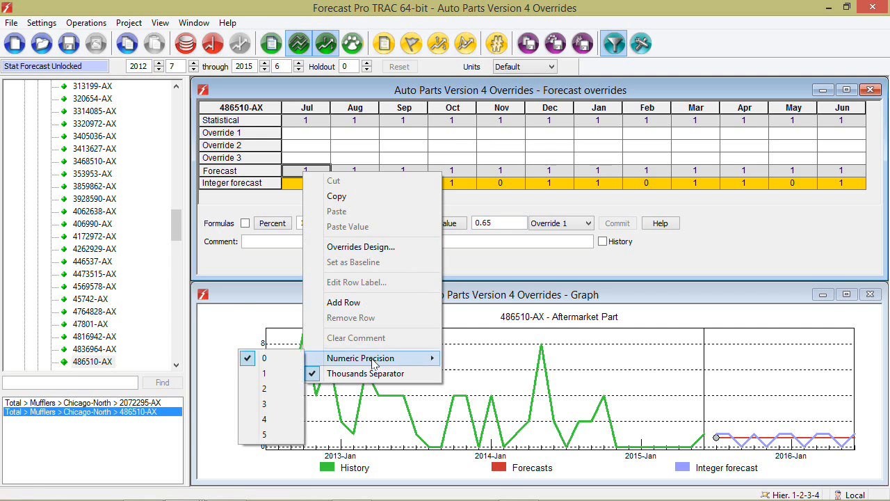
pyautogui.click(288, 389)
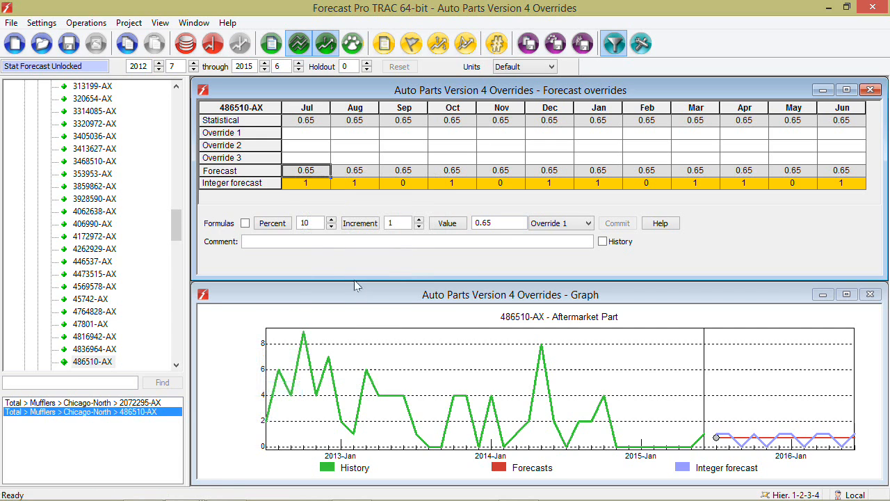
# Compare the July to June totals of the Forecast and Integer forecast rows for part 486510-AX
pyautogui.click(306, 183)
pyautogui.moveTo(308, 171); pyautogui.dragTo(843, 171)
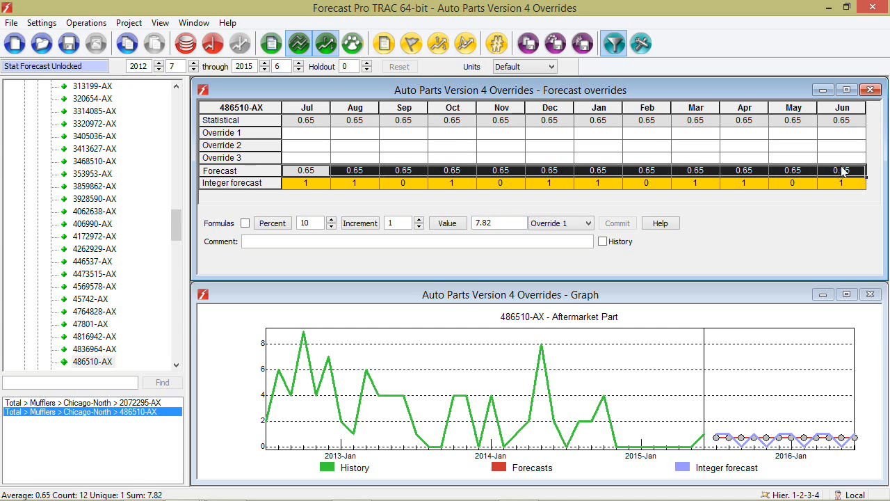
pyautogui.moveTo(309, 184); pyautogui.dragTo(853, 192)
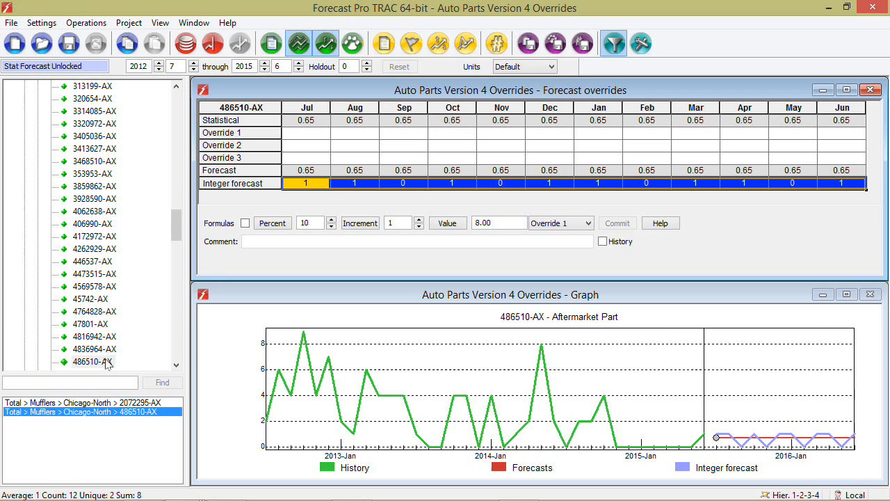
# Return to part 2072295-AX and review the integer rounding methods in the System Rows settings of Overrides Design, leaving them unchanged
pyautogui.click(118, 403)
pyautogui.rightClick(349, 158)
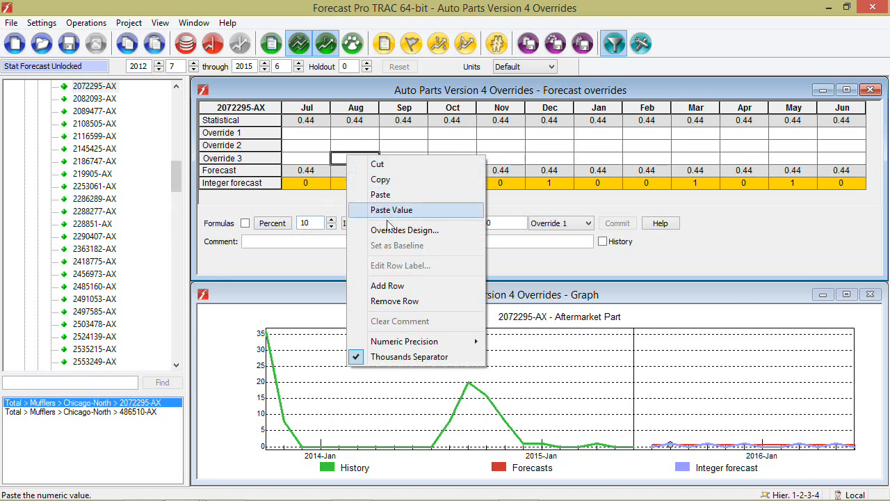
pyautogui.click(391, 231)
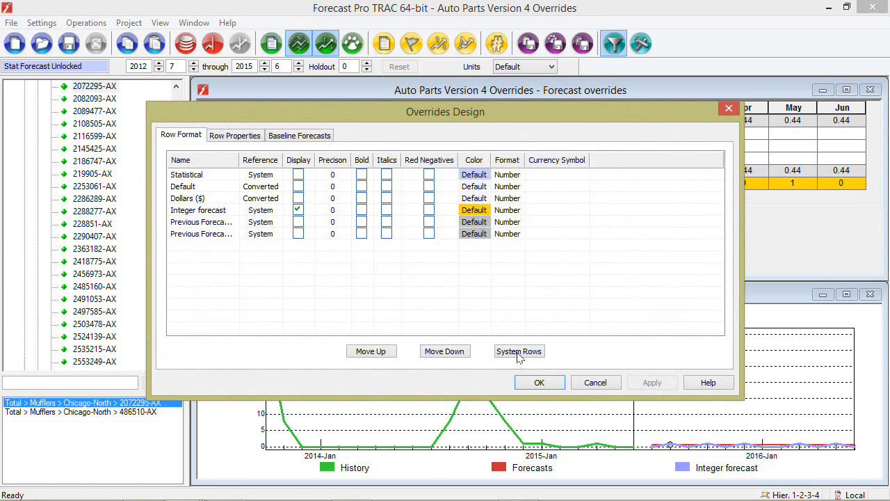
pyautogui.click(518, 351)
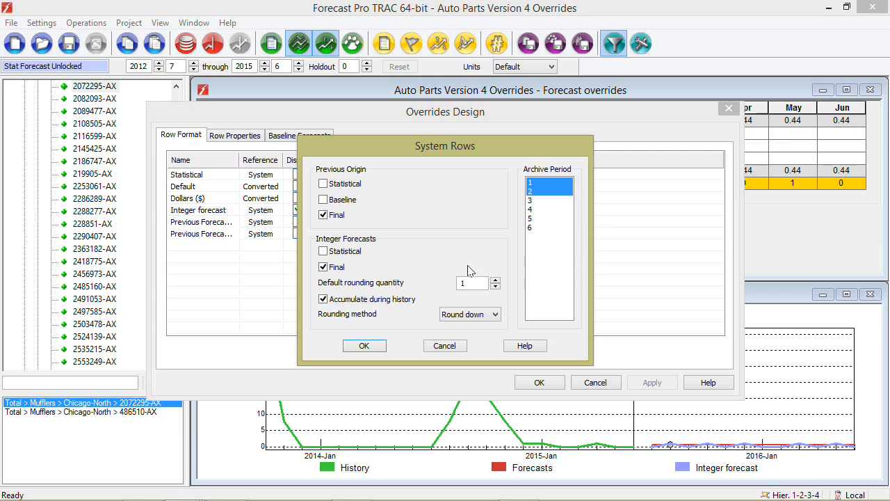
pyautogui.click(492, 314)
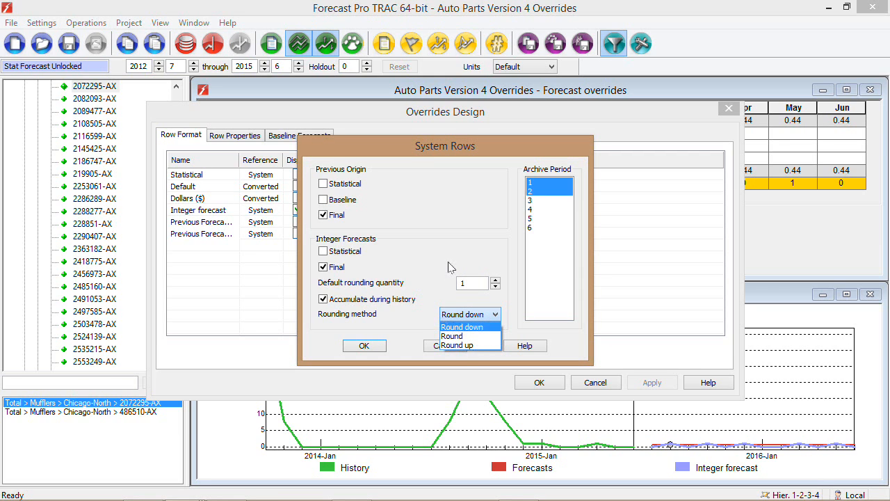
pyautogui.click(455, 314)
pyautogui.click(455, 347)
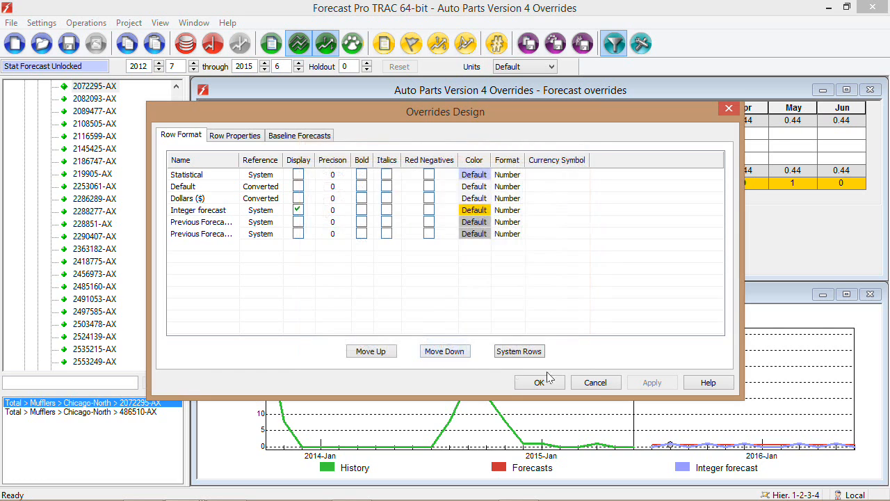
pyautogui.click(595, 383)
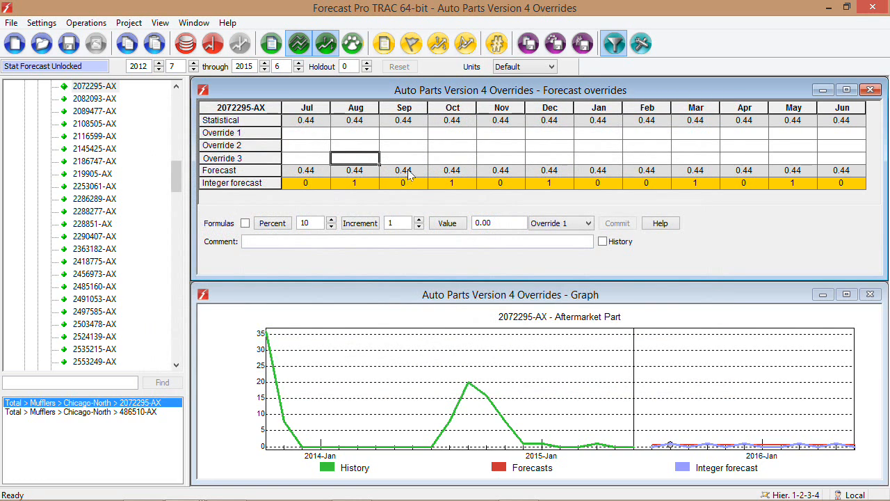
# Add the Excel file Auto Parts - IRQ.xls as a Definitions source in the Data Manager and refresh it
pyautogui.click(186, 43)
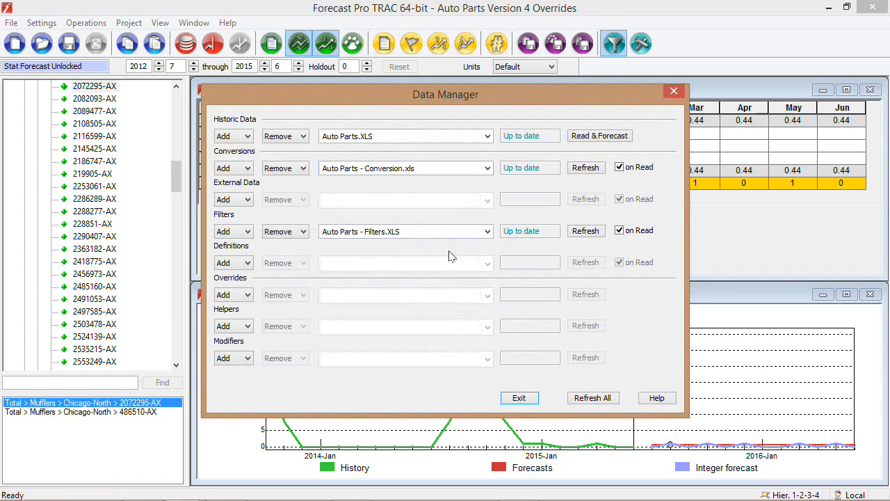
pyautogui.click(248, 265)
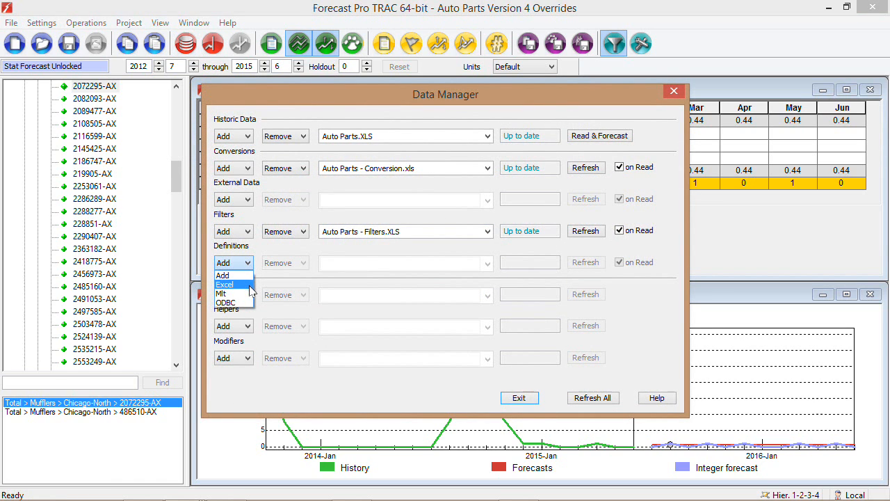
pyautogui.click(249, 286)
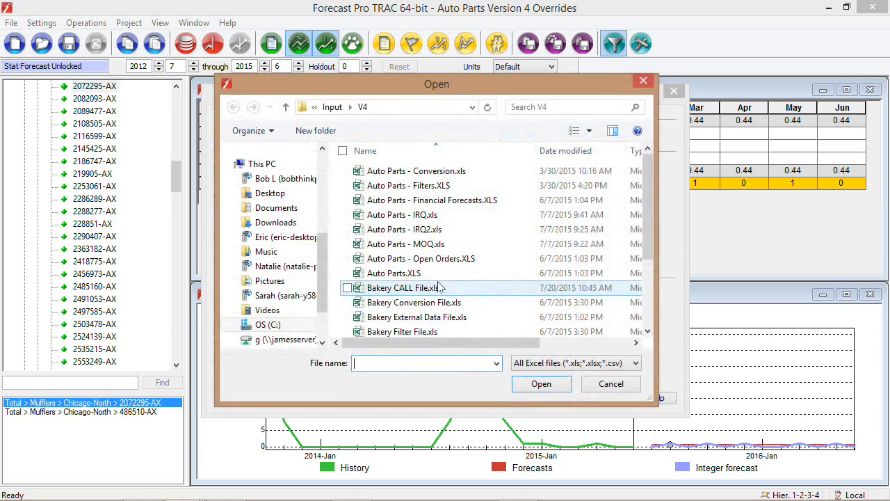
pyautogui.click(428, 218)
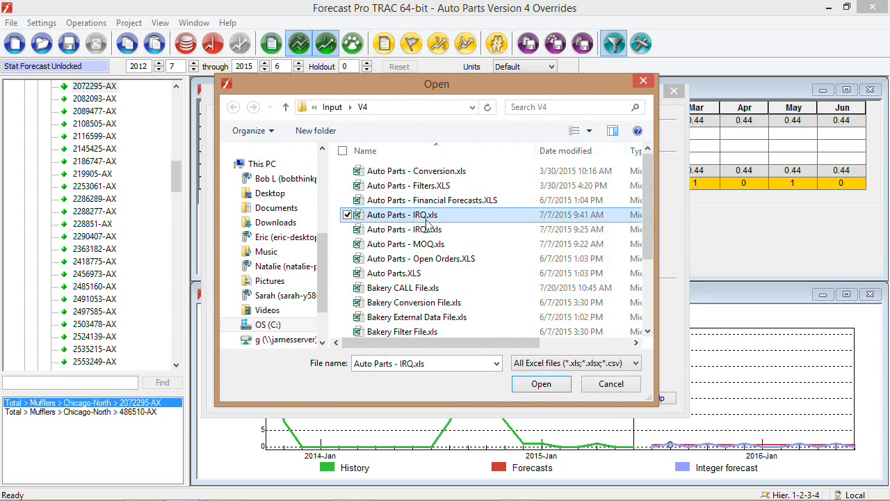
pyautogui.click(527, 386)
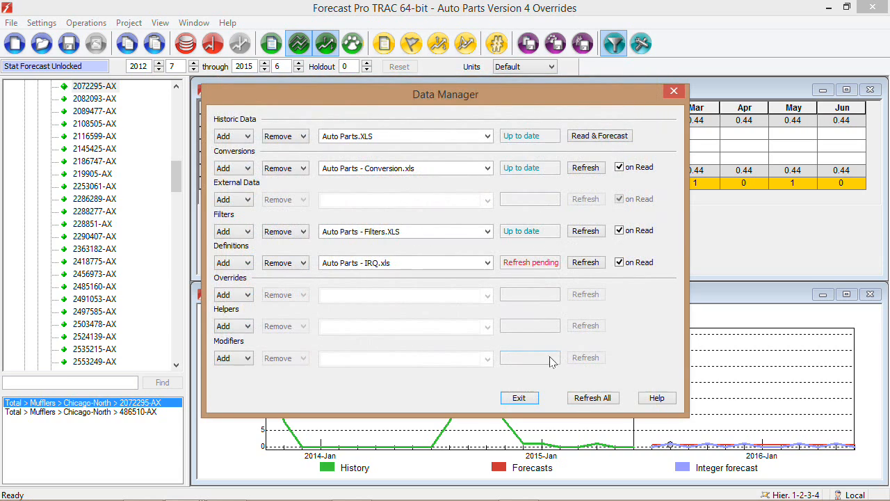
pyautogui.click(586, 263)
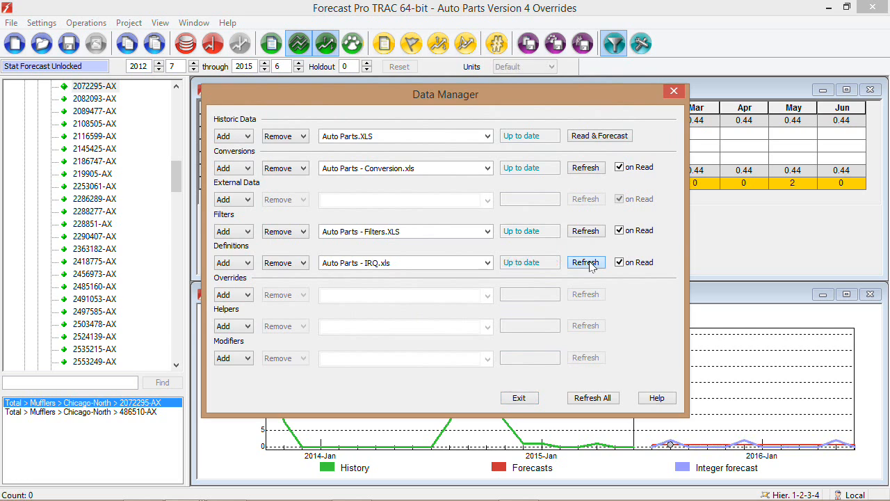
pyautogui.click(519, 398)
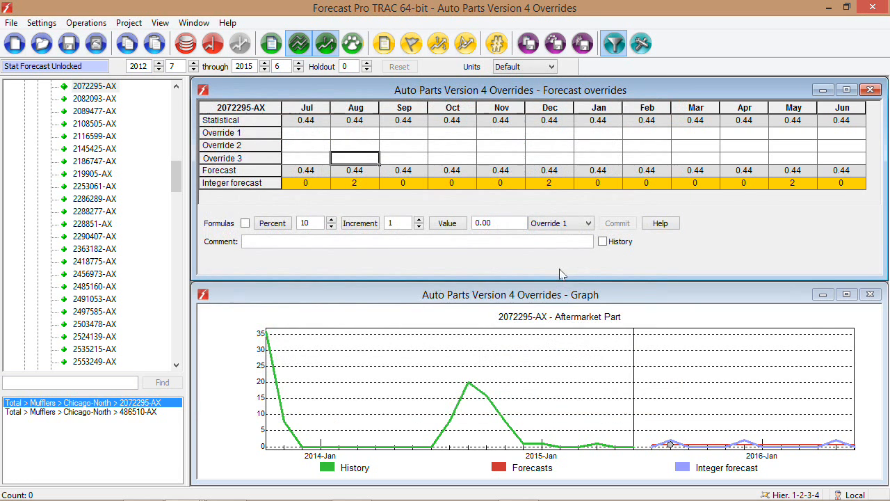
# Compare the July to December Forecast total with the August and December integer forecasts for part 2072295-AX
pyautogui.click(361, 184)
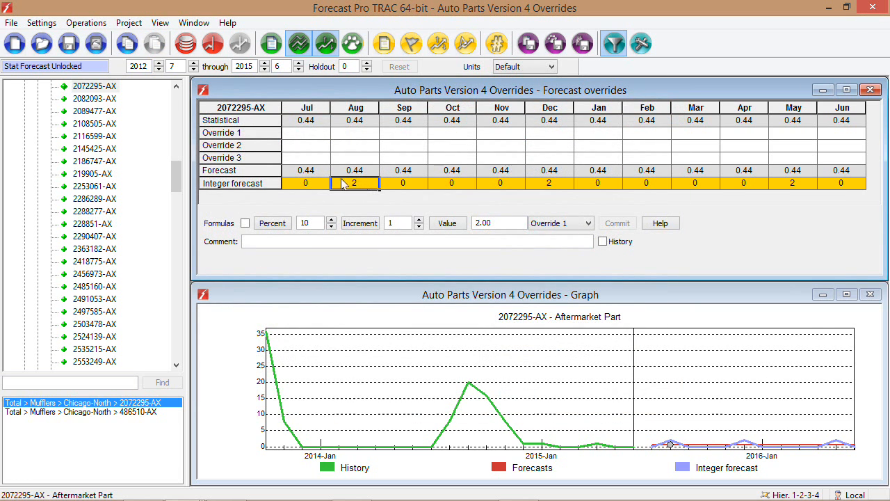
pyautogui.moveTo(313, 174); pyautogui.dragTo(547, 178)
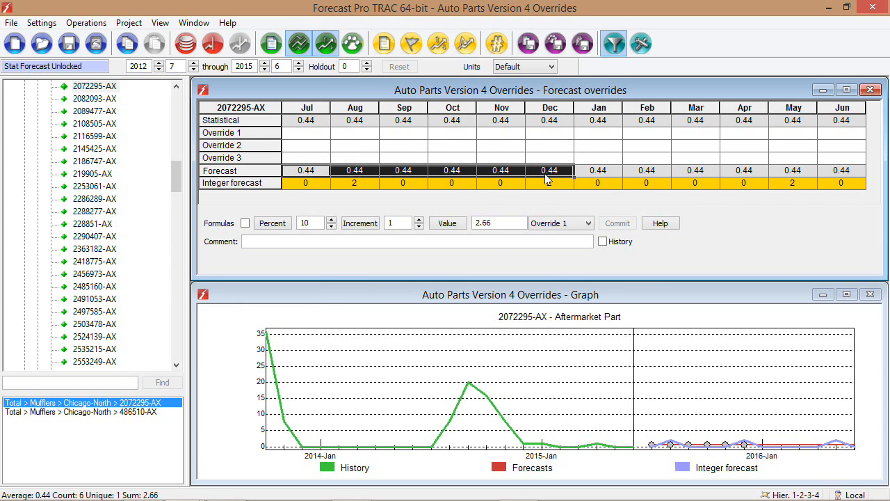
pyautogui.click(554, 185)
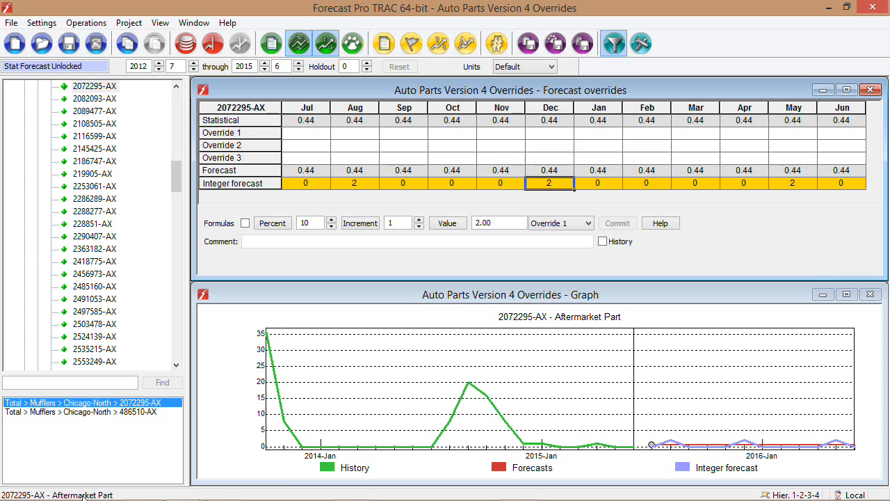
# Check the integer forecasts of parts 486510-AX and 4836964-AX, comparing the latter's July to December Forecast total with its December integer forecast
pyautogui.click(71, 412)
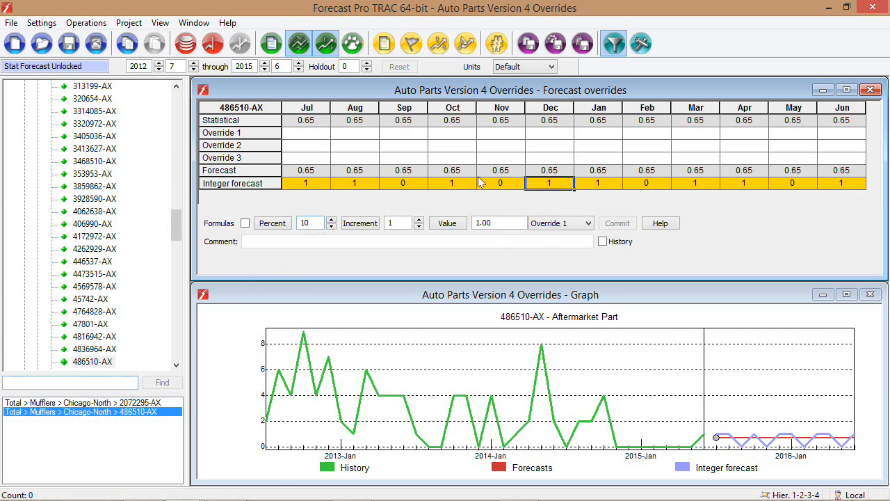
pyautogui.click(115, 351)
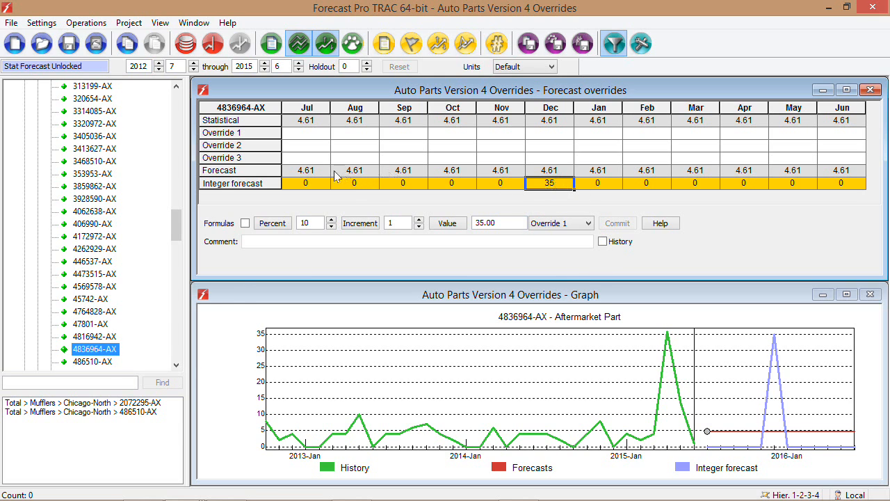
pyautogui.moveTo(318, 172); pyautogui.dragTo(547, 179)
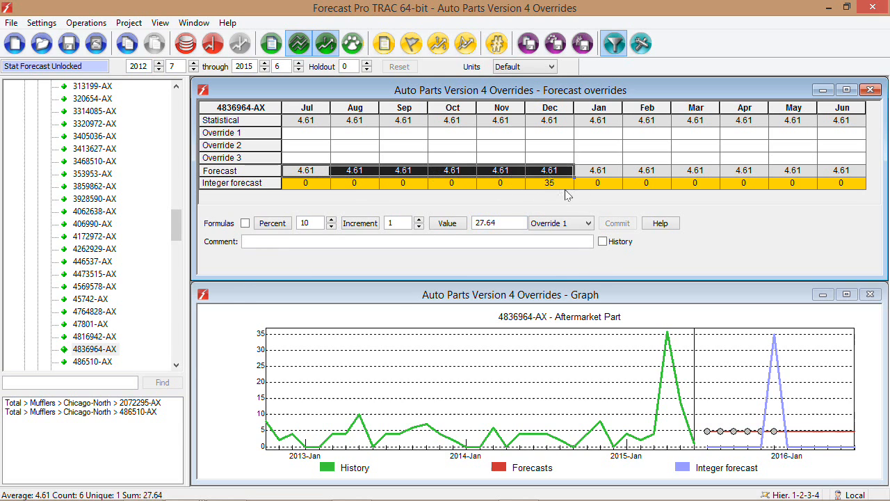
pyautogui.click(560, 186)
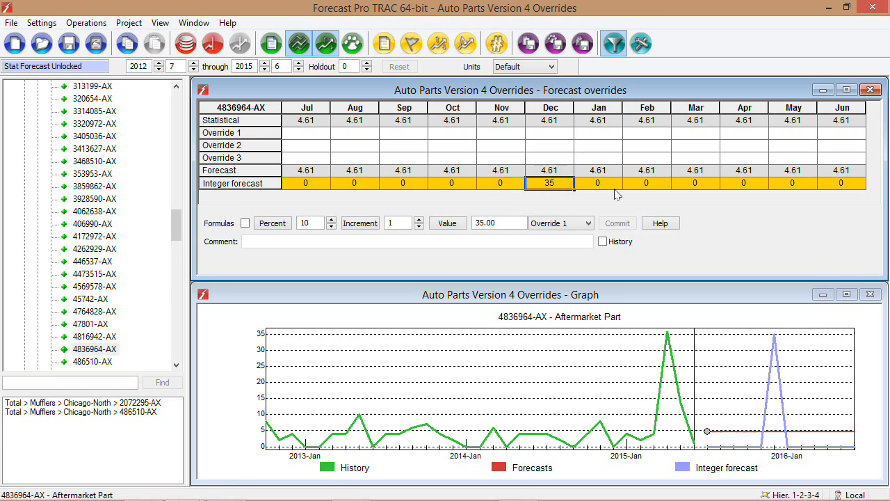
# Review the integer rounding methods in the System Rows settings of Overrides Design and accept the settings with Round up
pyautogui.rightClick(519, 184)
pyautogui.click(544, 267)
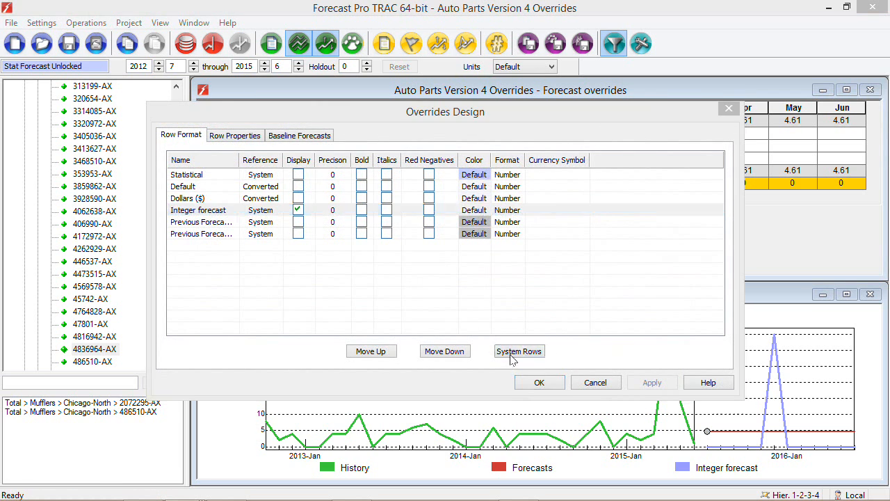
pyautogui.click(519, 351)
pyautogui.click(497, 315)
pyautogui.click(485, 345)
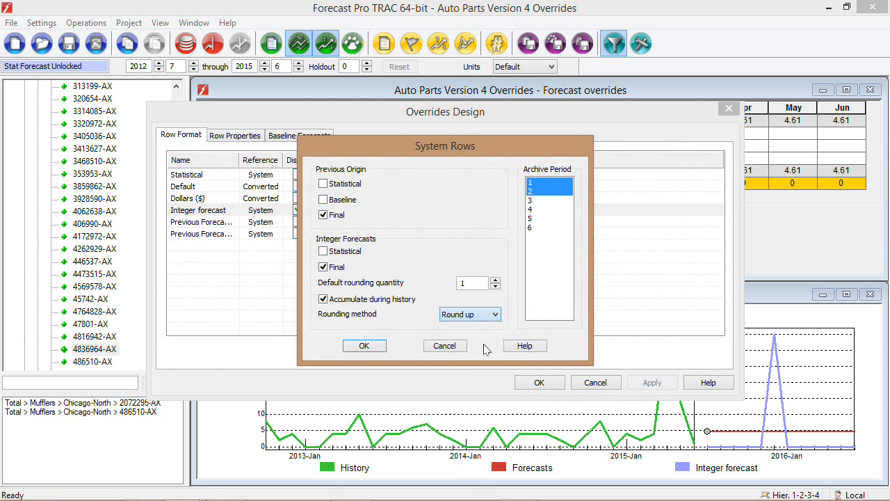
pyautogui.click(379, 355)
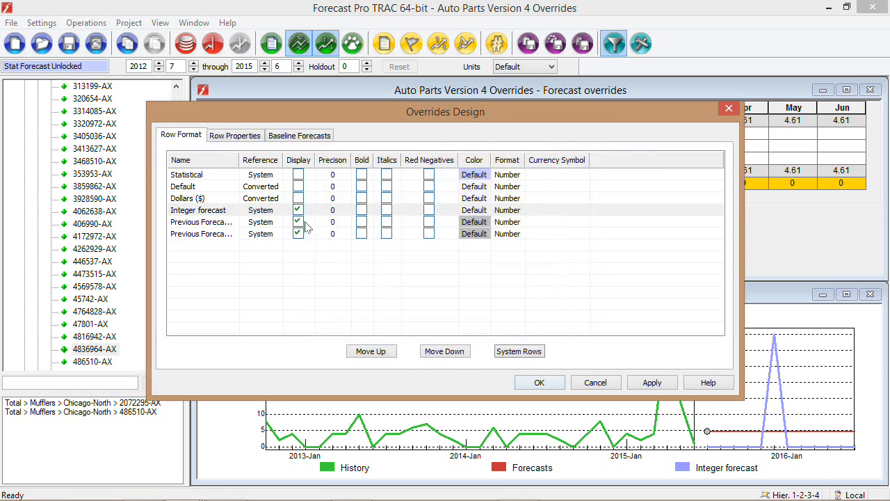
# Turn off the display of both Previous Forecast rows and apply the Overrides Design
pyautogui.click(304, 223)
pyautogui.click(301, 234)
pyautogui.click(521, 384)
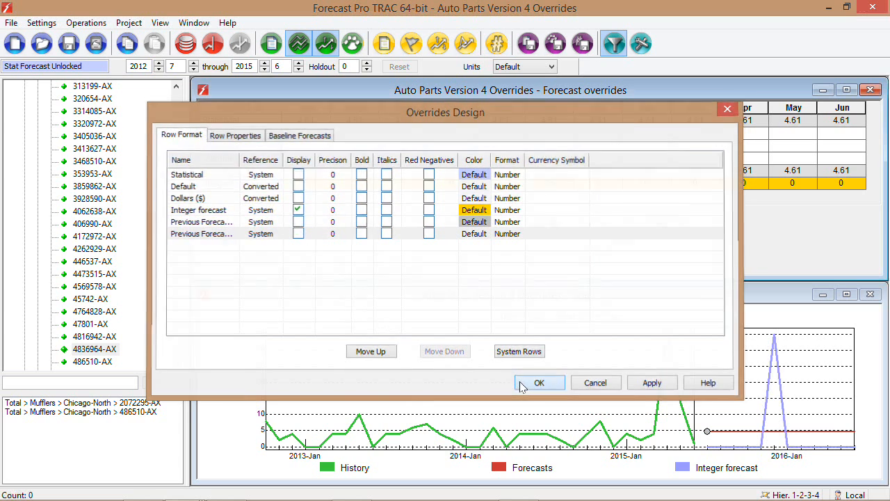
pyautogui.click(549, 184)
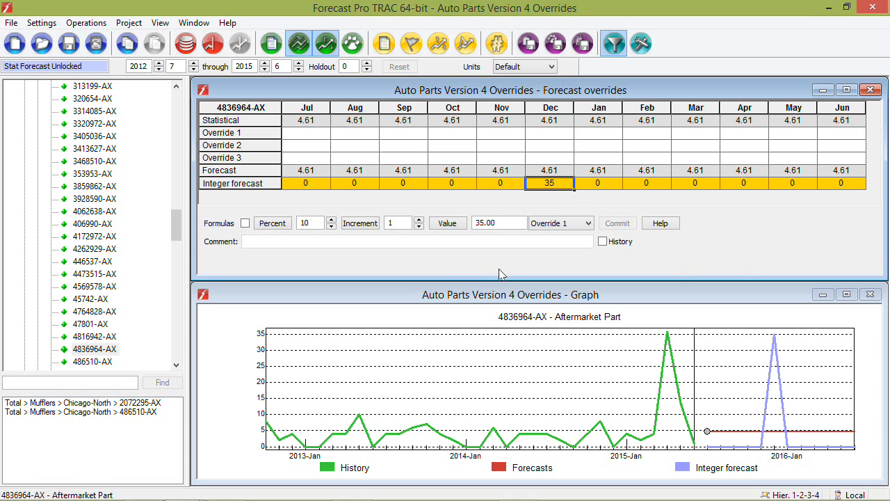
# Close the Auto Parts Version 4 Overrides project and advance the PowerPoint presentation to the Constant Level slide
pyautogui.click(875, 8)
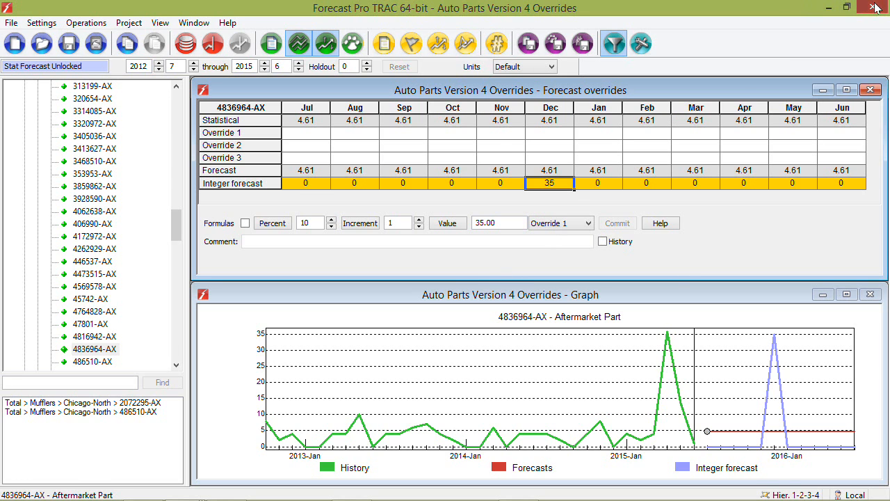
pyautogui.click(465, 290)
pyautogui.click(286, 371)
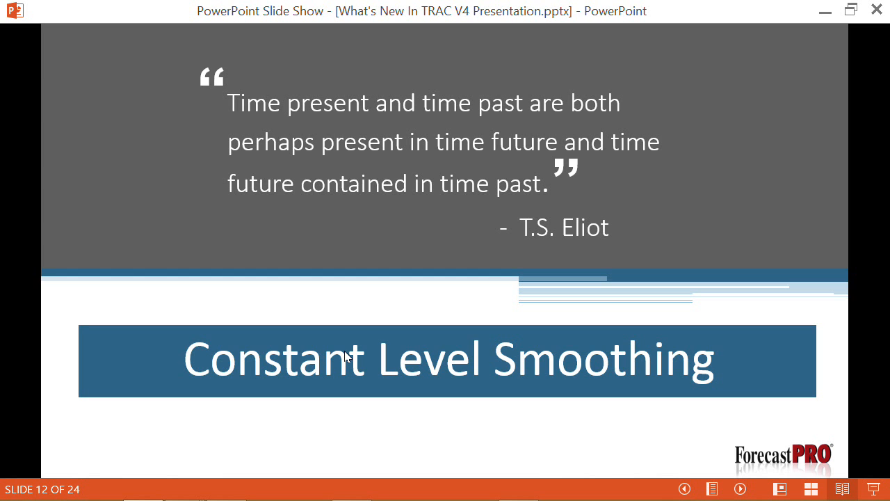
pyautogui.click(344, 352)
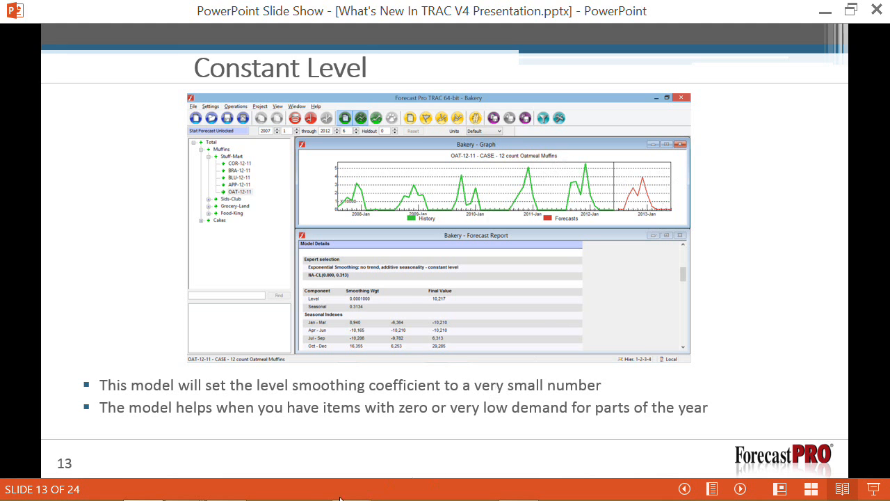
# Switch to the Auto Parts Version 4 Constant Level project in Forecast Pro TRAC and examine the model details of parts 10005-AX and 1098743-AX
pyautogui.moveTo(182, 489)
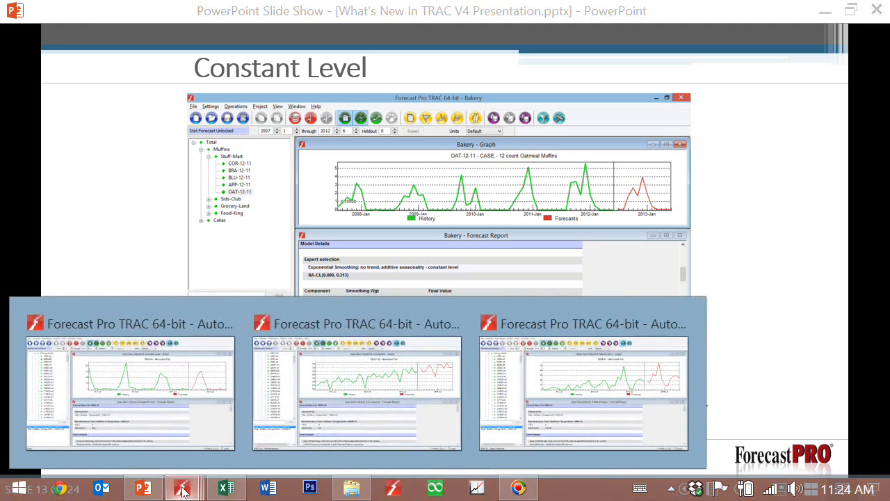
pyautogui.click(180, 405)
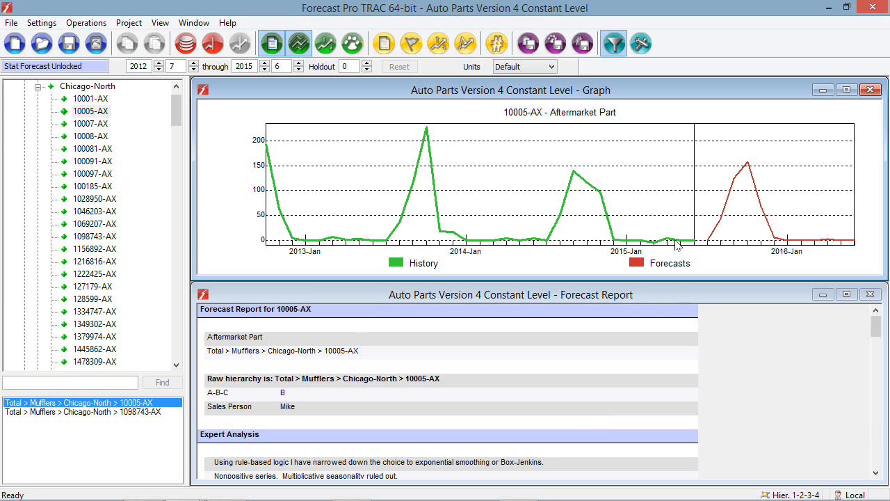
pyautogui.click(572, 382)
pyautogui.scroll(-4, 569, 381)
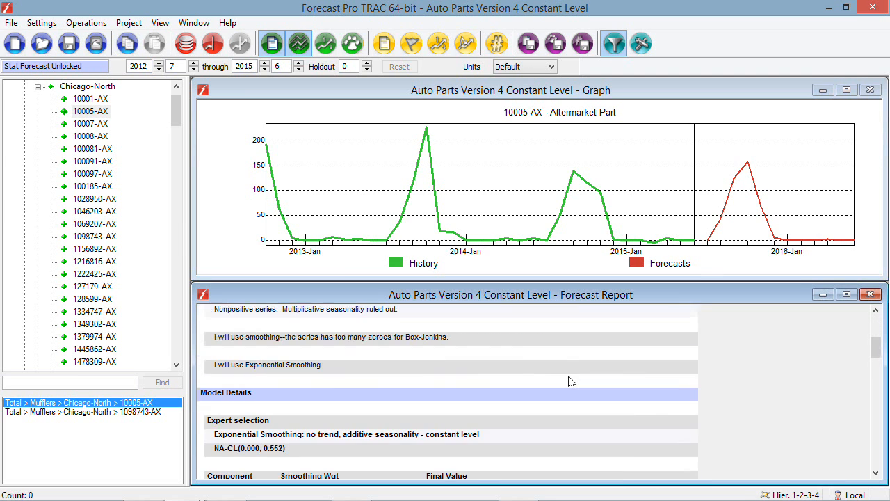
pyautogui.scroll(-2, 569, 380)
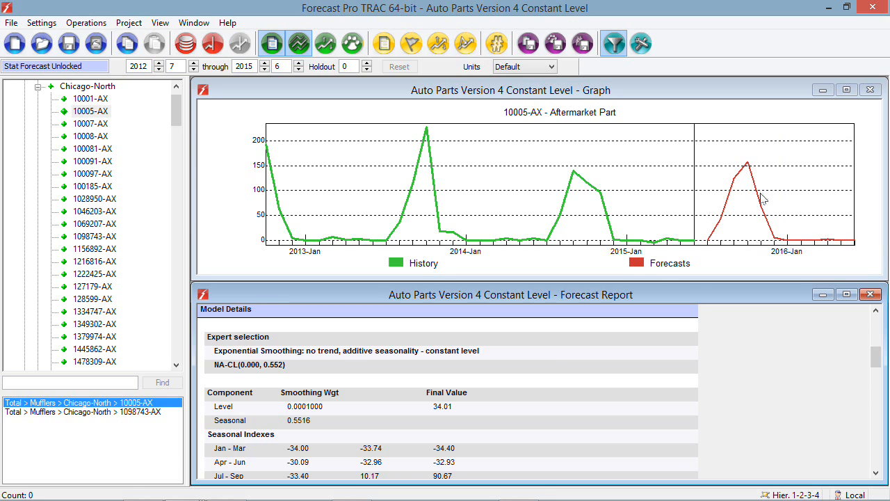
pyautogui.click(126, 412)
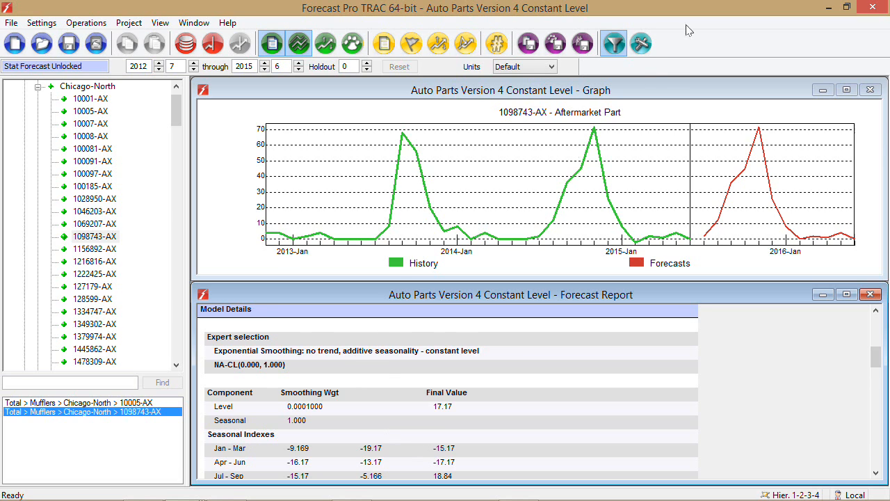
# Check the Exclude NA-constant level setting in the Advanced Controls options and leave without changing anything
pyautogui.click(645, 50)
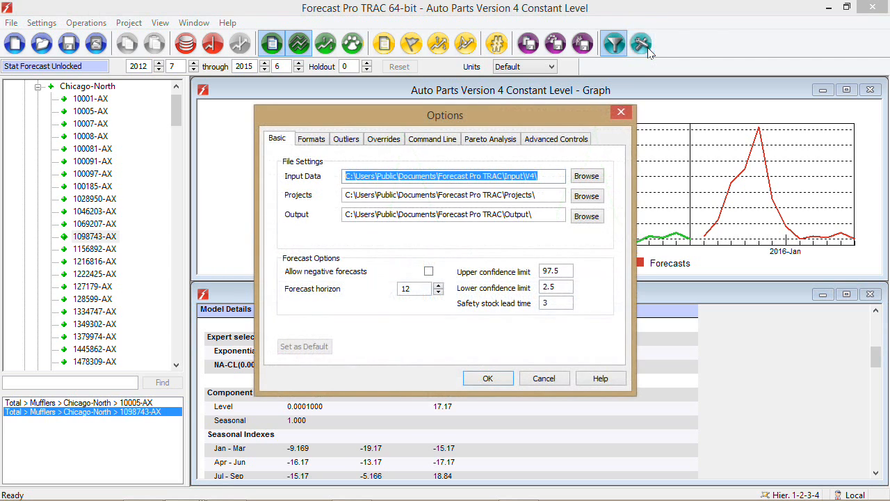
pyautogui.click(563, 140)
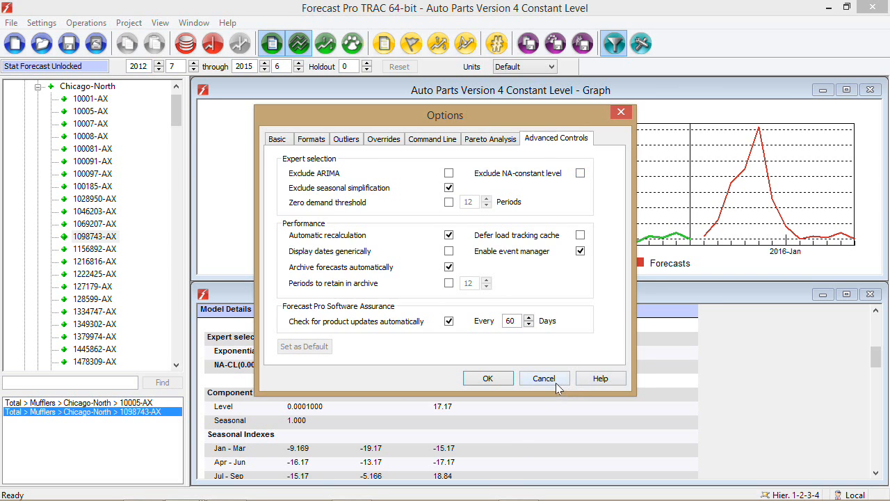
pyautogui.click(555, 381)
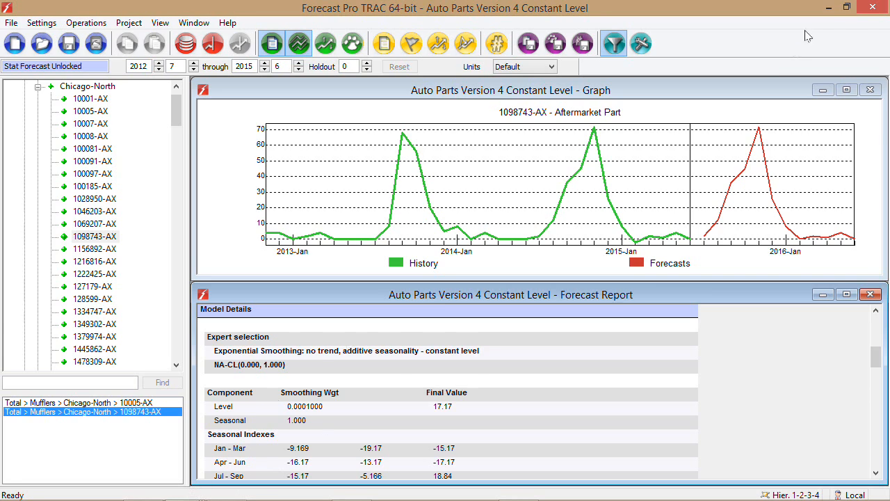
# Close the Constant Level project and advance the PowerPoint presentation to the Component Model description slide
pyautogui.click(862, 12)
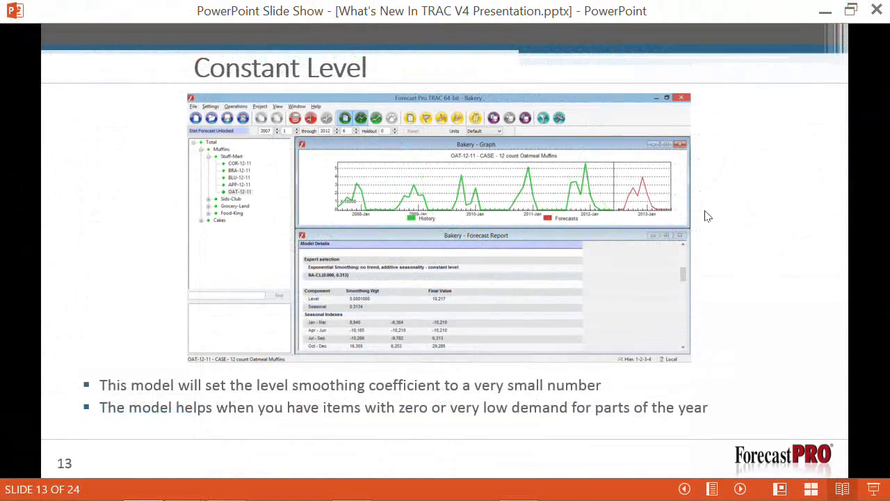
pyautogui.click(409, 327)
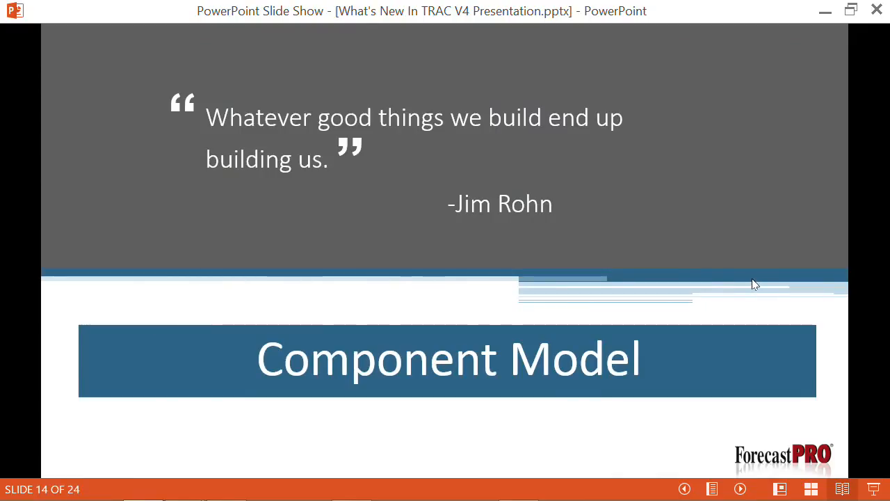
pyautogui.click(671, 249)
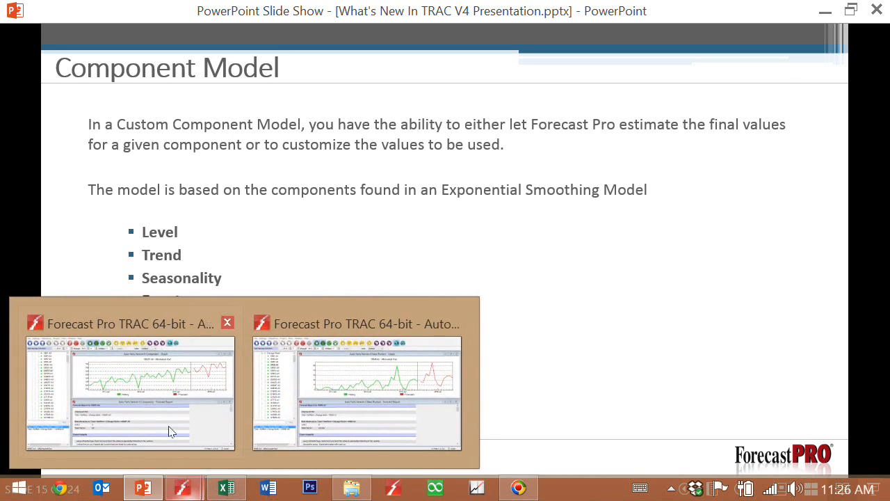
# Switch to the Auto Parts Version 4 Component project in Forecast Pro TRAC and examine part 100097-AX's component final values and seasonal indexes
pyautogui.click(194, 412)
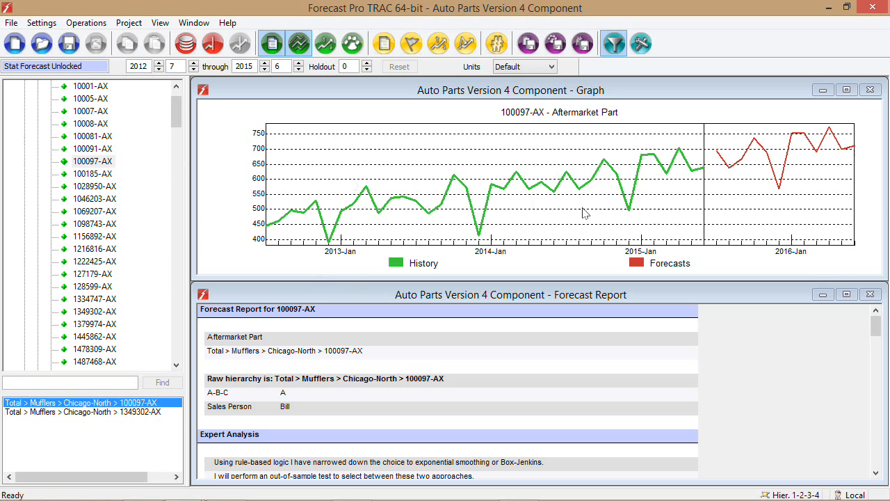
pyautogui.click(454, 372)
pyautogui.scroll(-5, 455, 372)
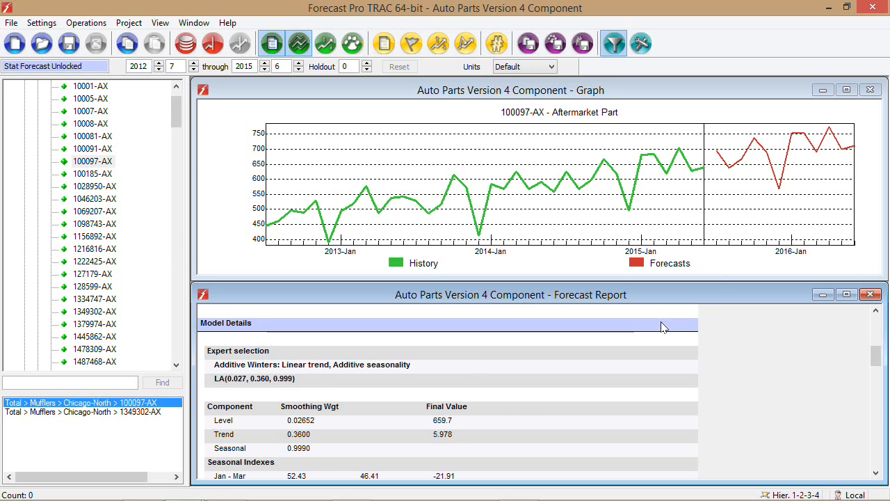
pyautogui.click(91, 166)
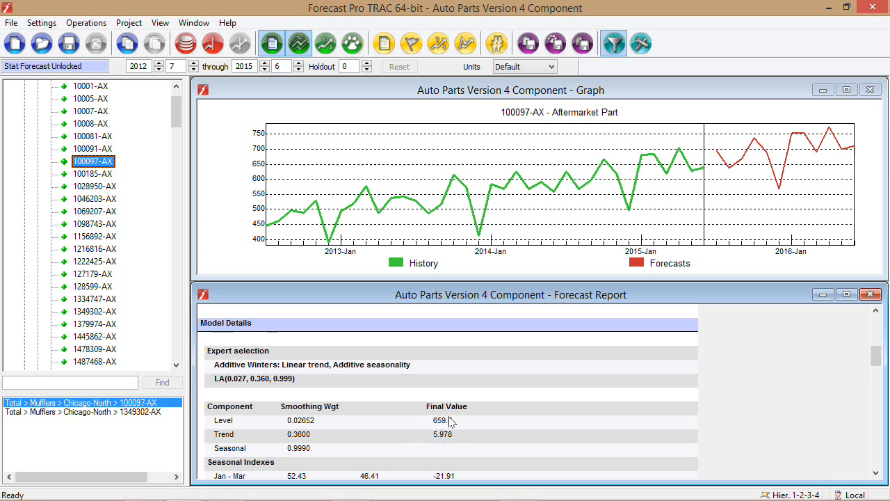
pyautogui.scroll(-1, 444, 436)
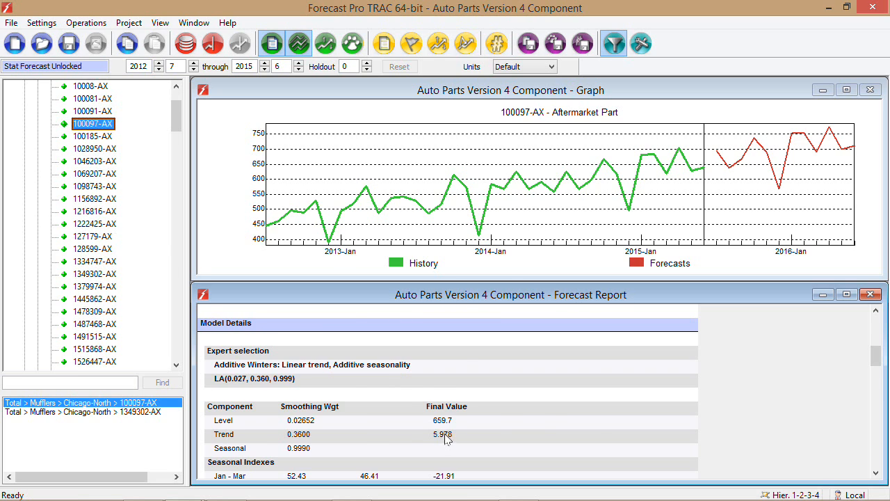
pyautogui.click(453, 422)
pyautogui.scroll(-2, 465, 424)
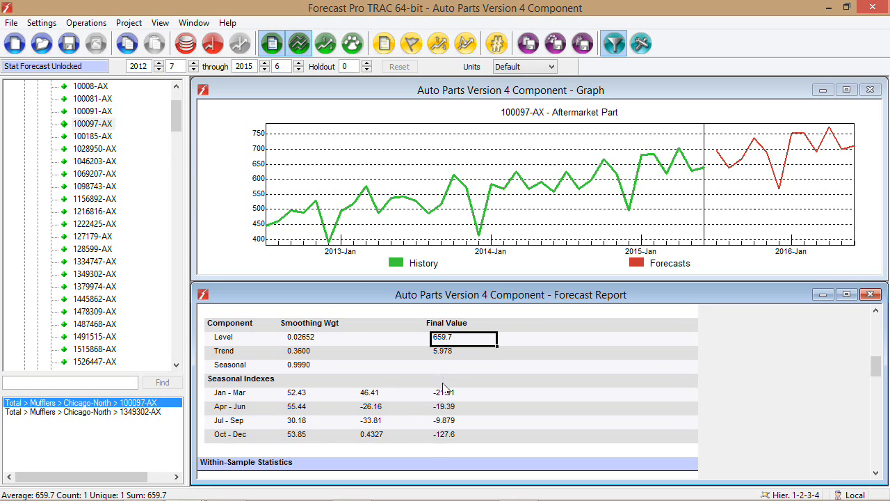
# Open the Component model settings for part 100097-AX and move the dialog clear of the forecast graph
pyautogui.click(104, 125)
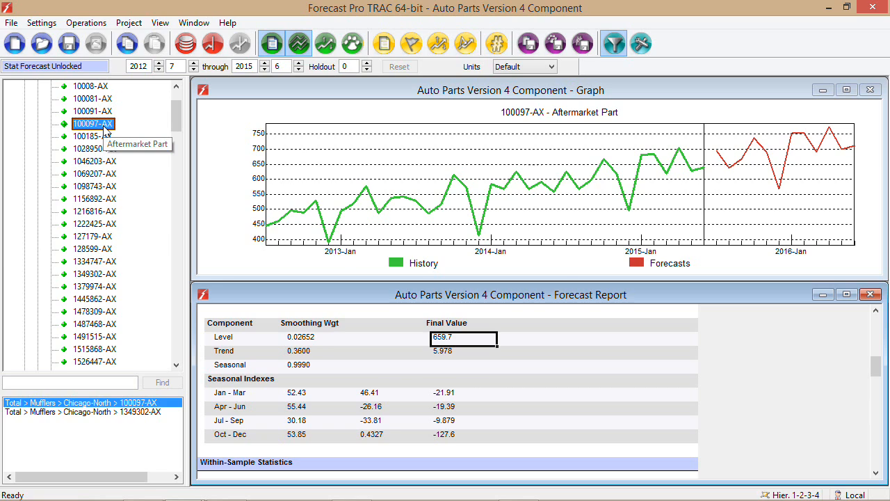
pyautogui.rightClick(105, 126)
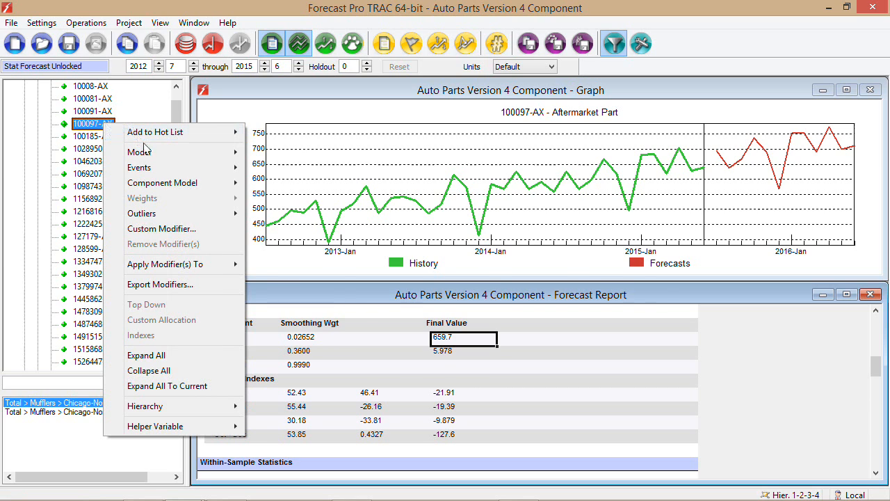
pyautogui.moveTo(145, 150)
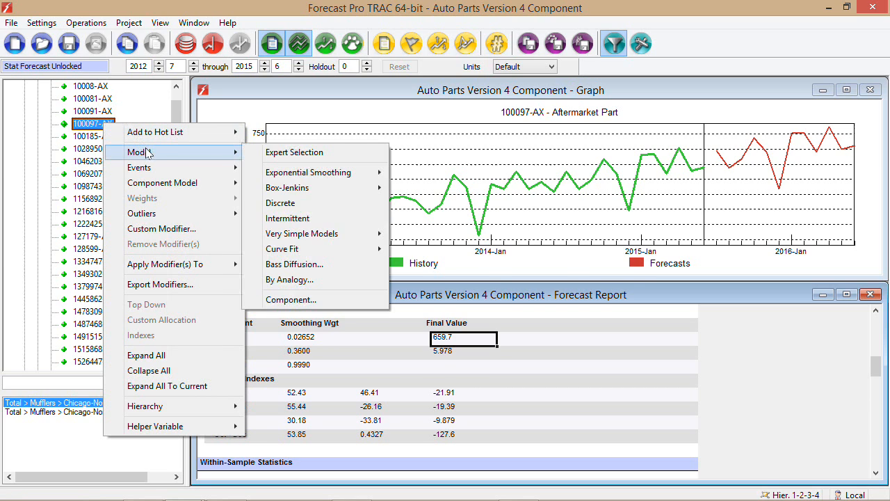
pyautogui.click(295, 300)
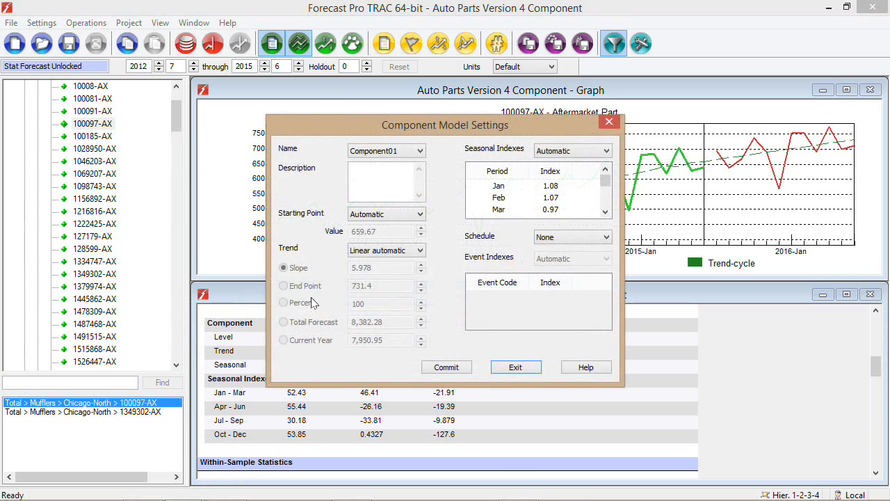
pyautogui.moveTo(380, 134); pyautogui.dragTo(328, 111)
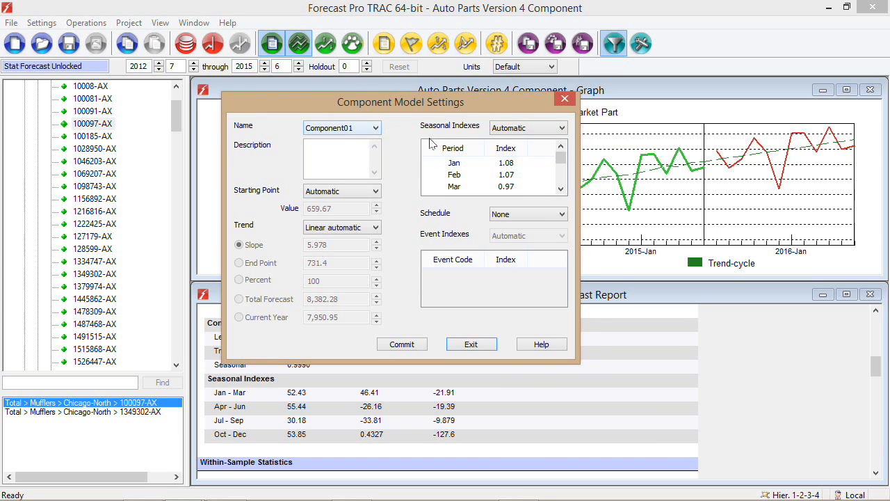
pyautogui.moveTo(438, 111); pyautogui.dragTo(268, 133)
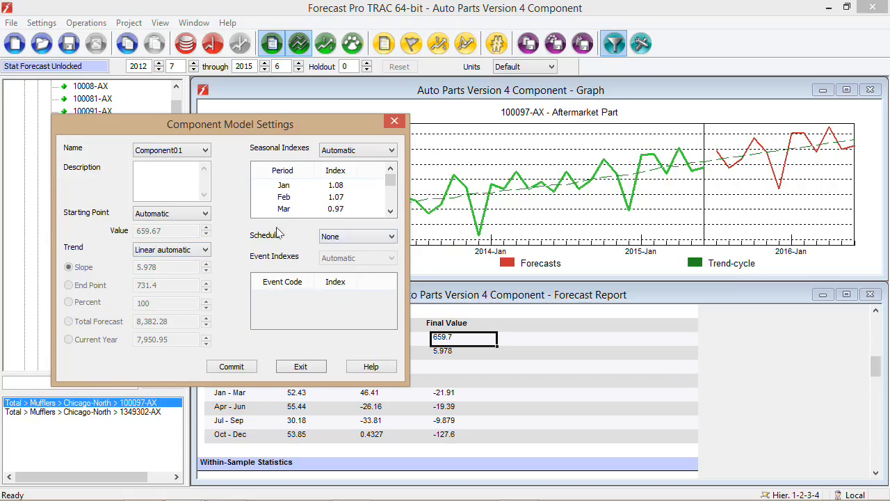
# Set the component model's starting point to a custom value of 800 and commit it
pyautogui.click(205, 214)
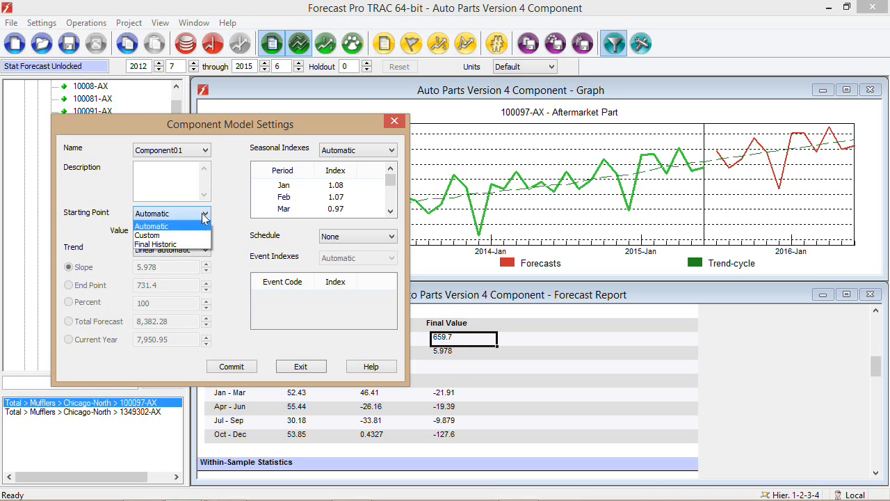
pyautogui.click(153, 238)
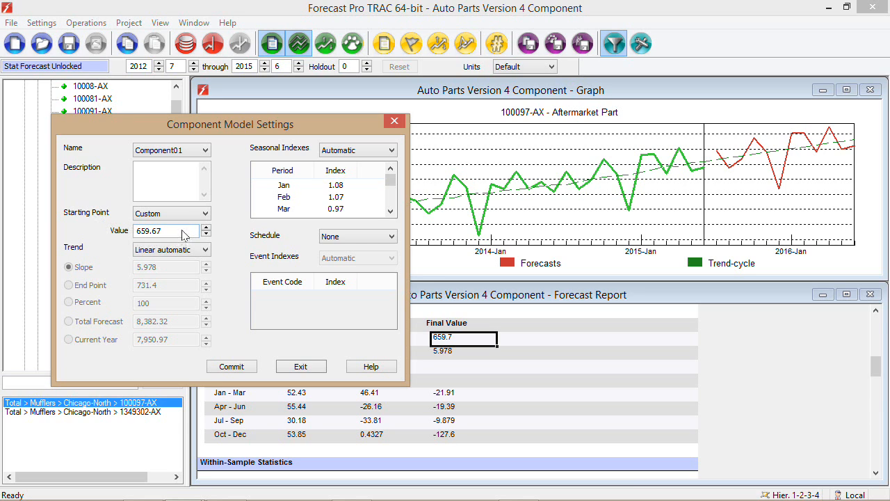
pyautogui.moveTo(182, 231); pyautogui.dragTo(100, 237)
pyautogui.write('8.')
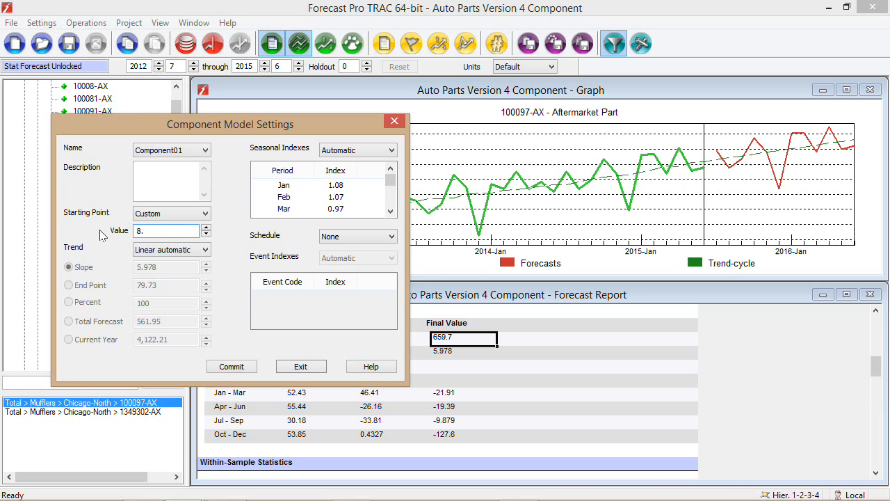
pyautogui.write('00')
pyautogui.click(231, 369)
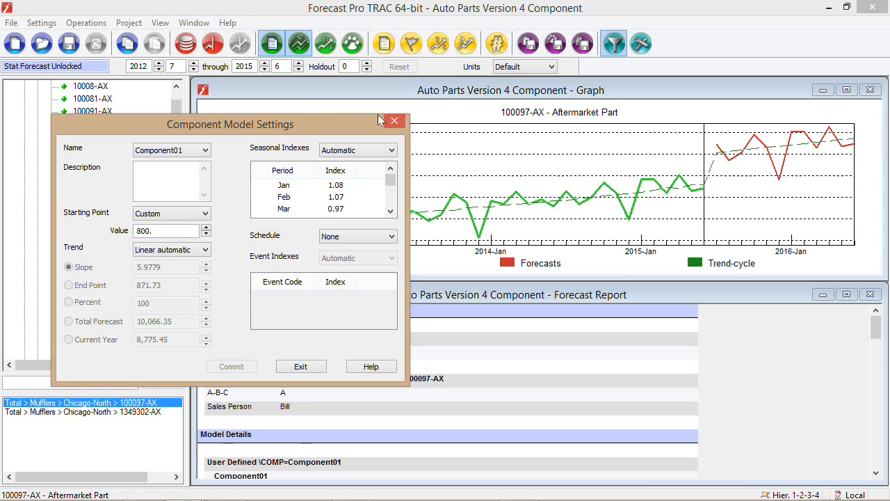
# Return the component model's starting point to Automatic and commit the change
pyautogui.click(180, 217)
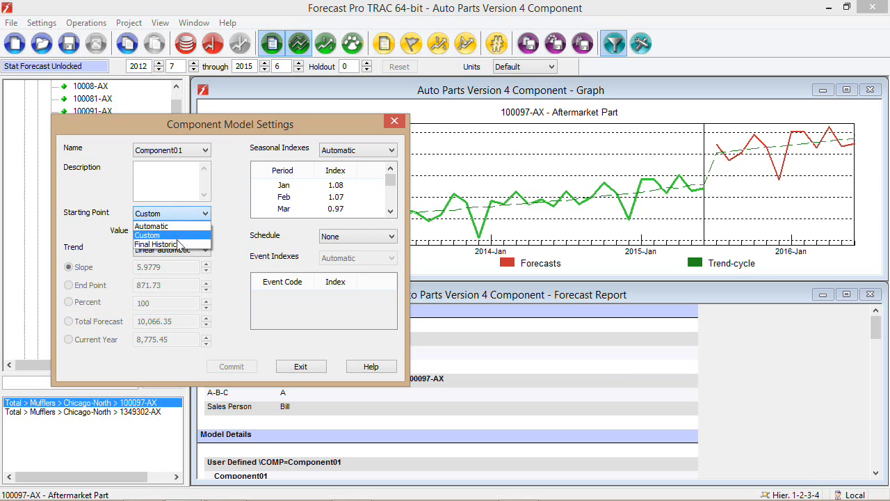
pyautogui.click(181, 228)
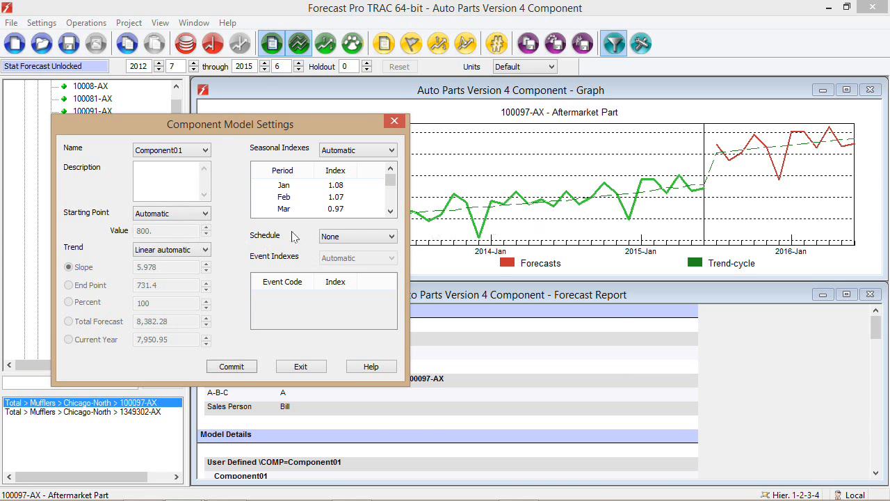
pyautogui.click(231, 366)
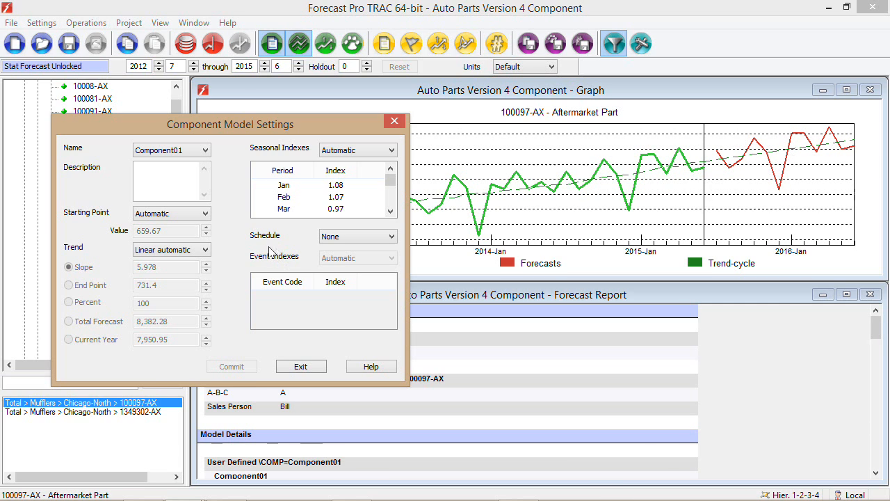
# Change the component model's trend to Linear custom with a slope of 8 and commit it
pyautogui.click(203, 251)
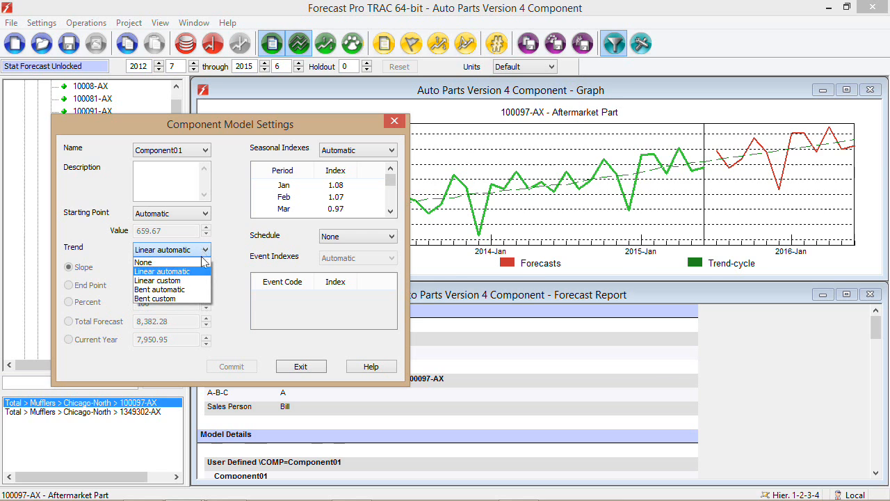
pyautogui.click(206, 283)
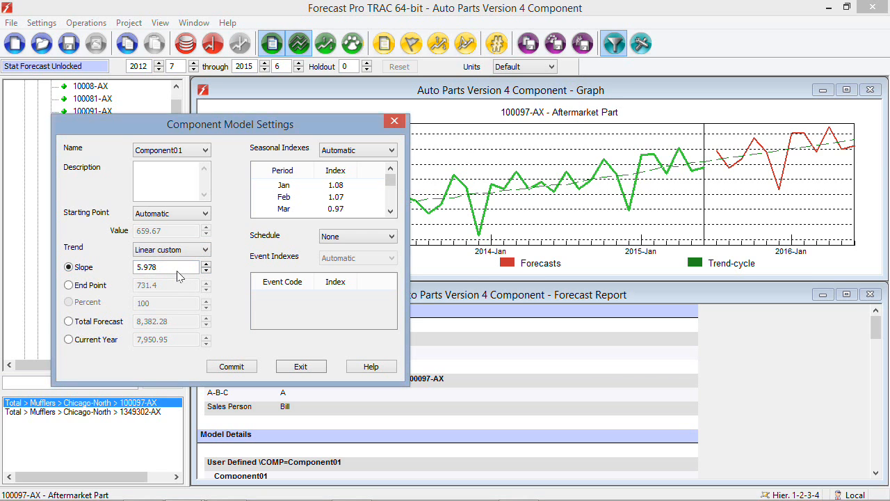
pyautogui.moveTo(178, 271); pyautogui.dragTo(123, 270)
pyautogui.write('8')
pyautogui.click(233, 366)
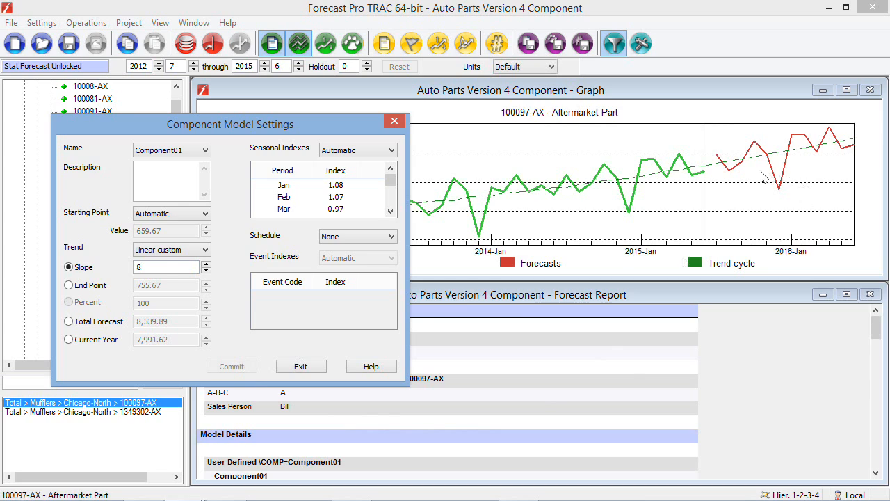
# Set the linear custom trend's slope to 20 and commit it
pyautogui.click(84, 264)
pyautogui.write('20')
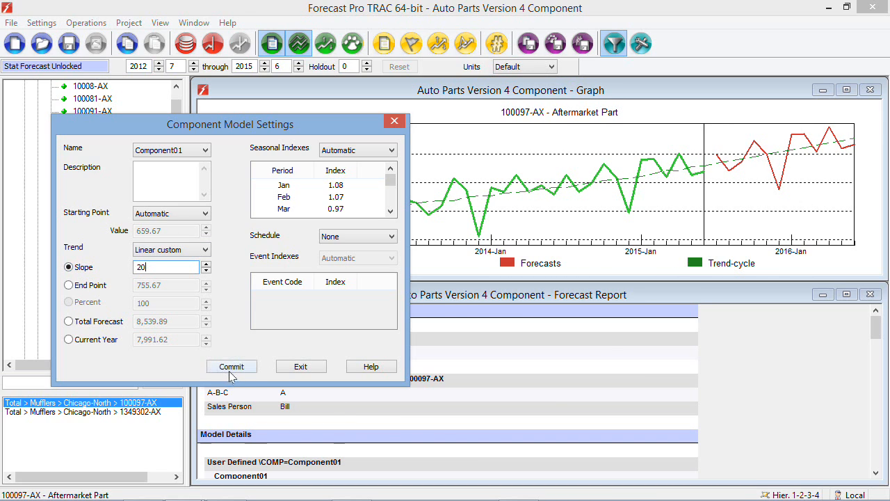
pyautogui.click(232, 369)
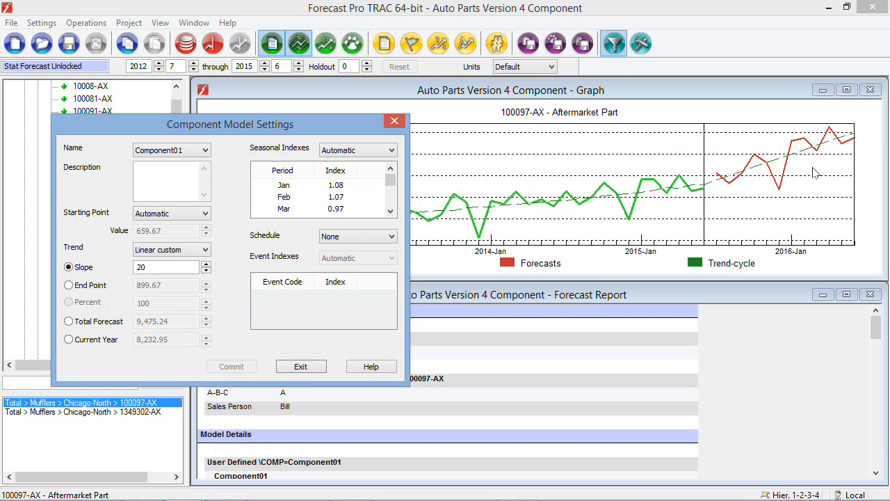
# Define the linear custom trend by an end point of 750 and commit it
pyautogui.click(84, 286)
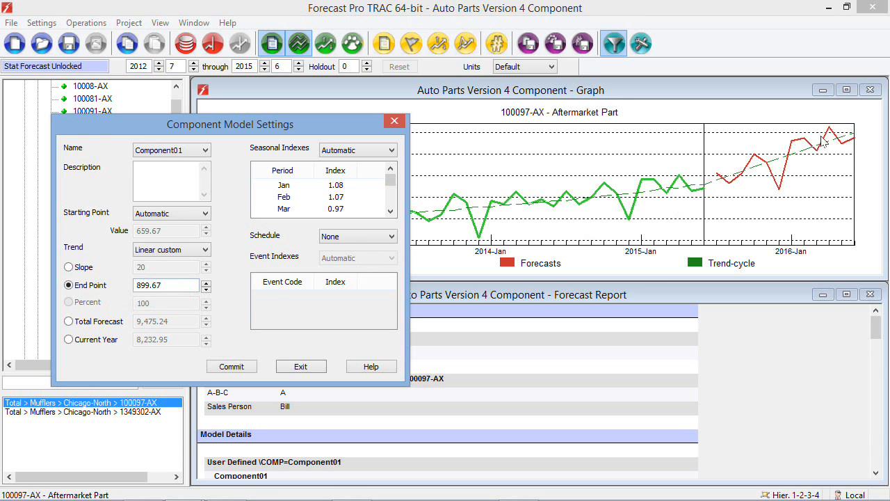
pyautogui.doubleClick(167, 286)
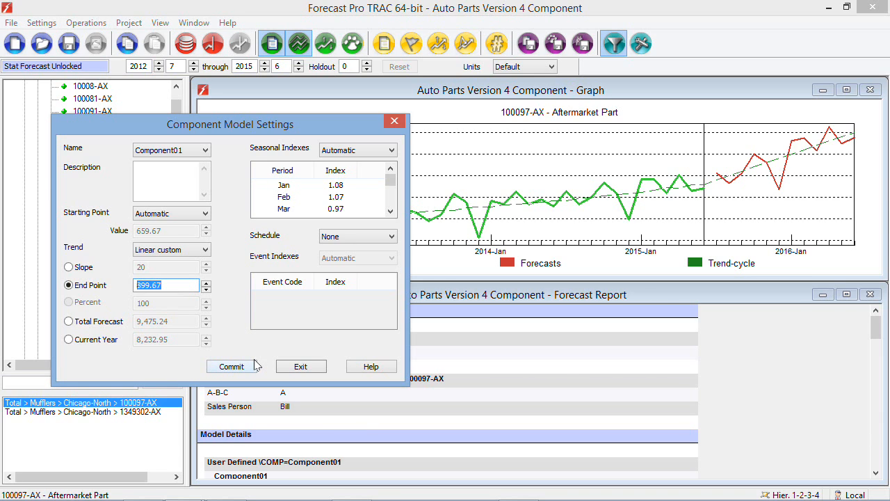
pyautogui.write('750')
pyautogui.click(231, 367)
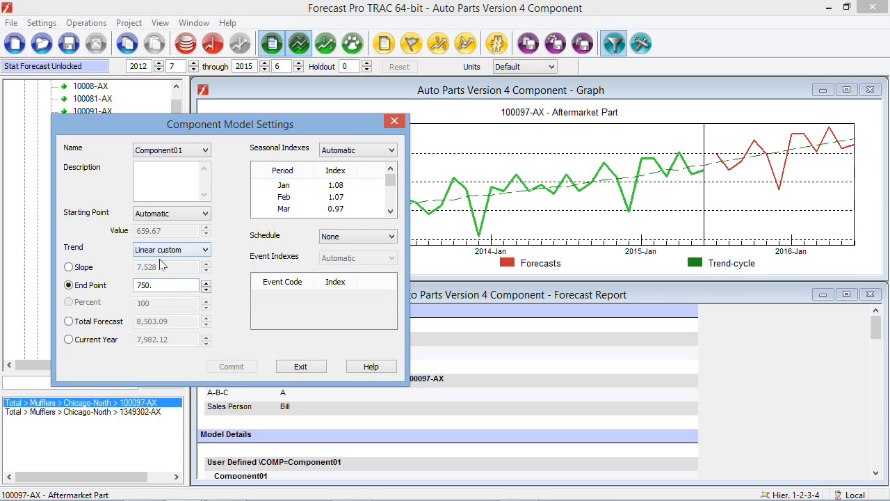
# Define the linear custom trend by a total forecast of 9000 and commit it
pyautogui.click(88, 328)
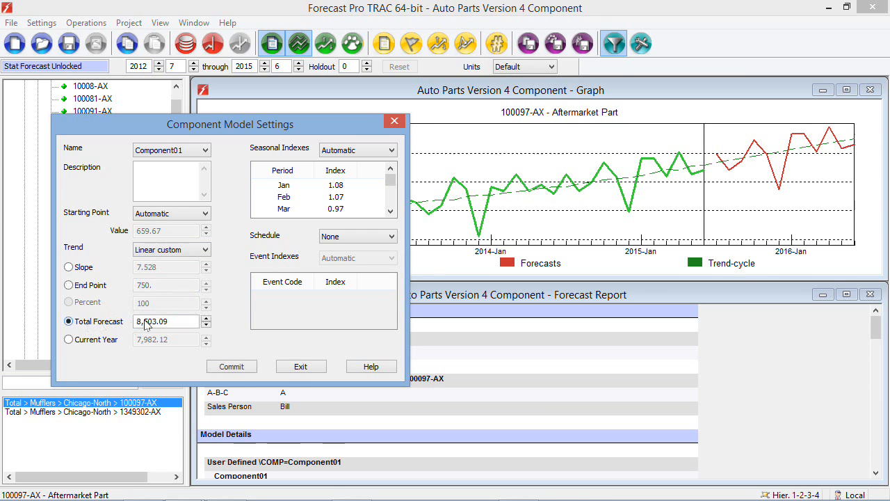
pyautogui.doubleClick(182, 328)
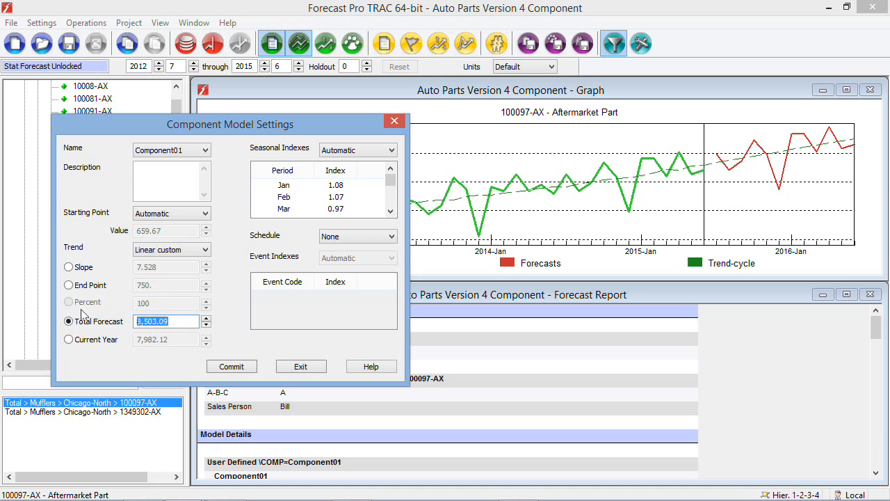
pyautogui.write('9000')
pyautogui.click(230, 367)
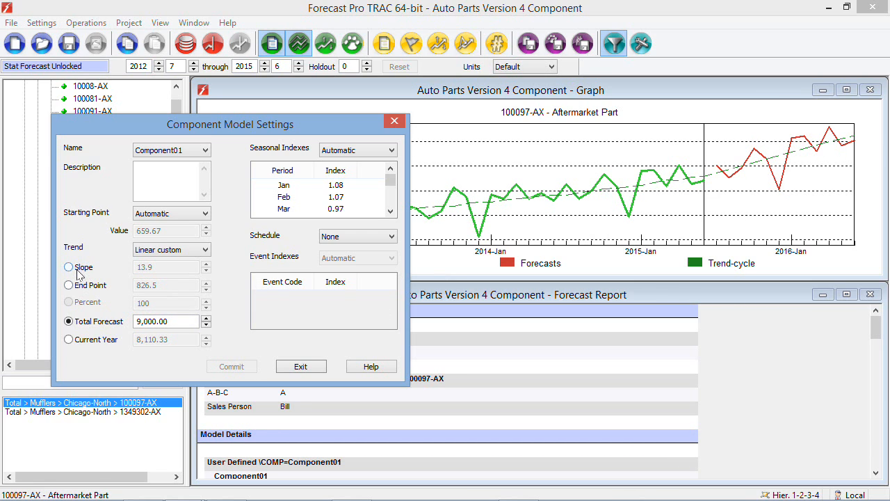
# Base the trend on its slope, change it to Bent custom with a percent of 40, and commit it
pyautogui.click(83, 270)
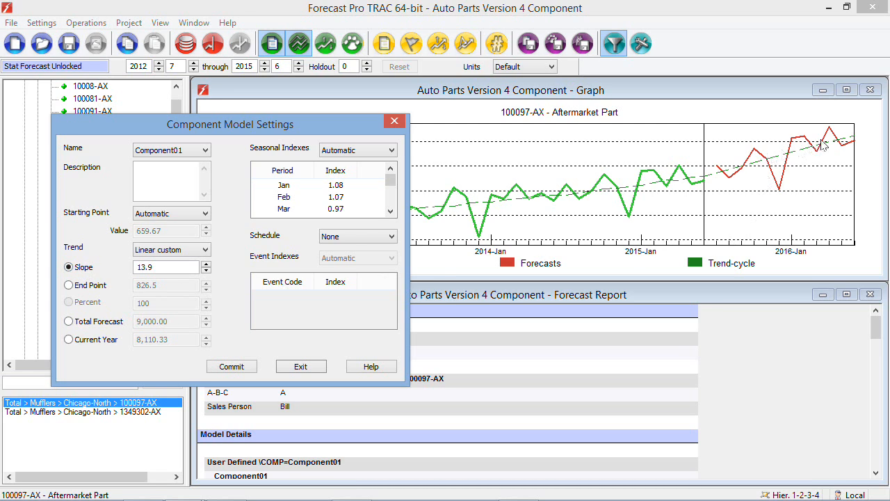
pyautogui.click(204, 250)
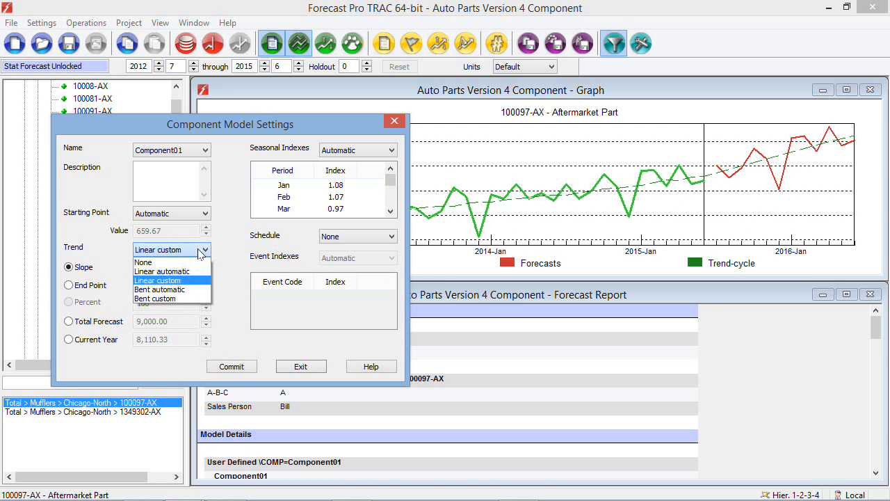
pyautogui.click(199, 299)
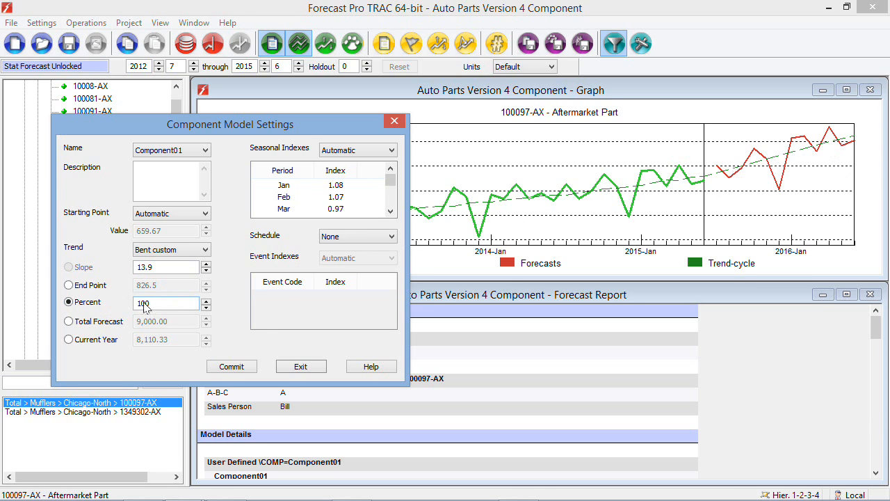
pyautogui.moveTo(150, 306); pyautogui.dragTo(106, 303)
pyautogui.write('40')
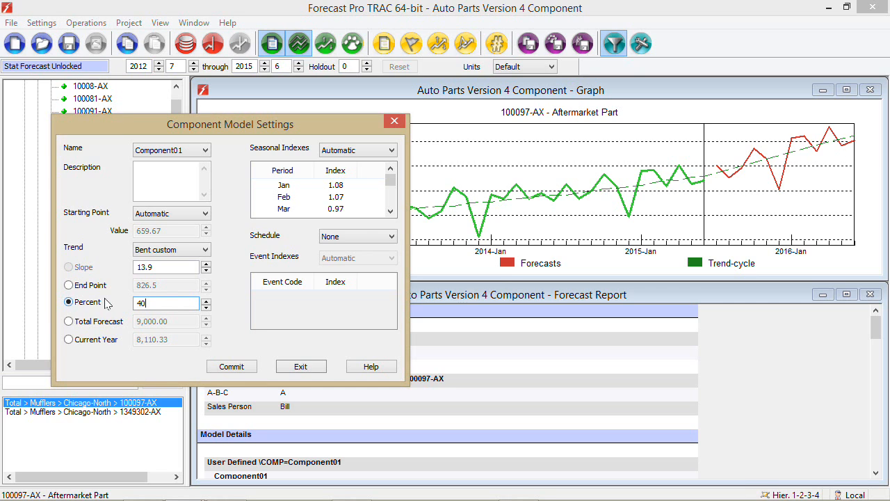
pyautogui.click(226, 370)
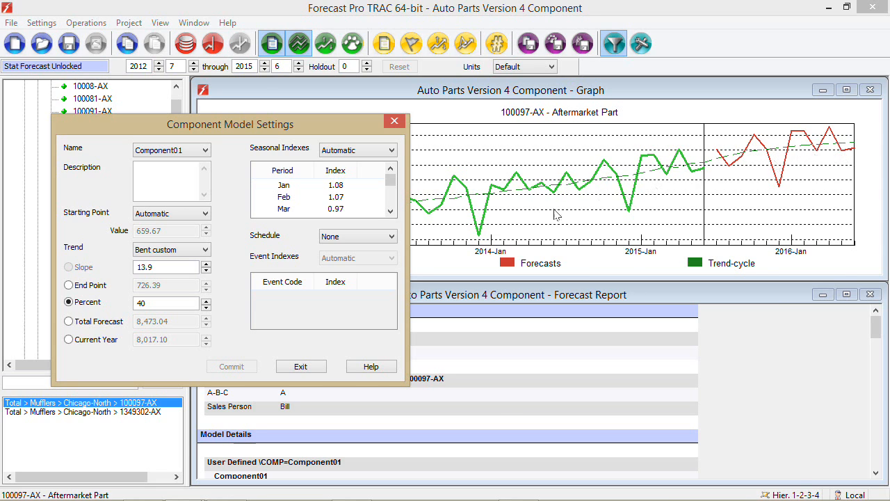
# Set the bent custom trend's percent to 200 and commit it
pyautogui.click(68, 300)
pyautogui.write('200')
pyautogui.click(232, 366)
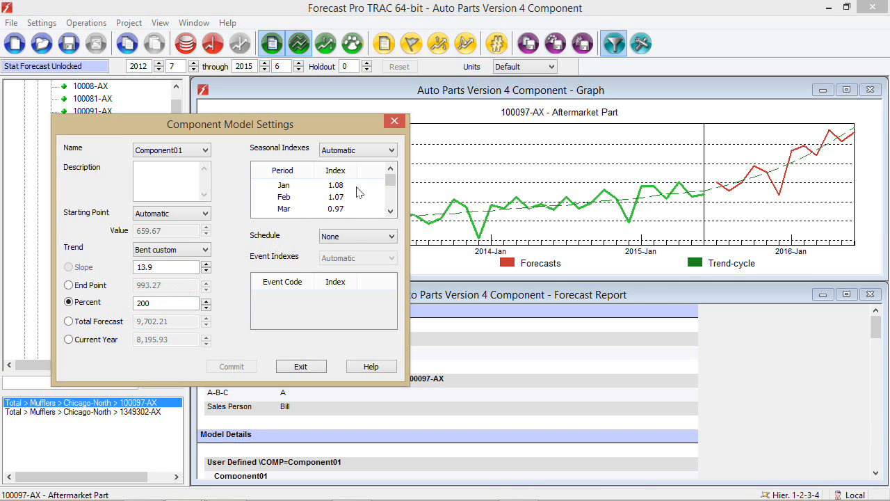
# Customize the seasonal indexes to 1.10 for January and 0.9 for May, commit them and exit the component model settings
pyautogui.click(381, 151)
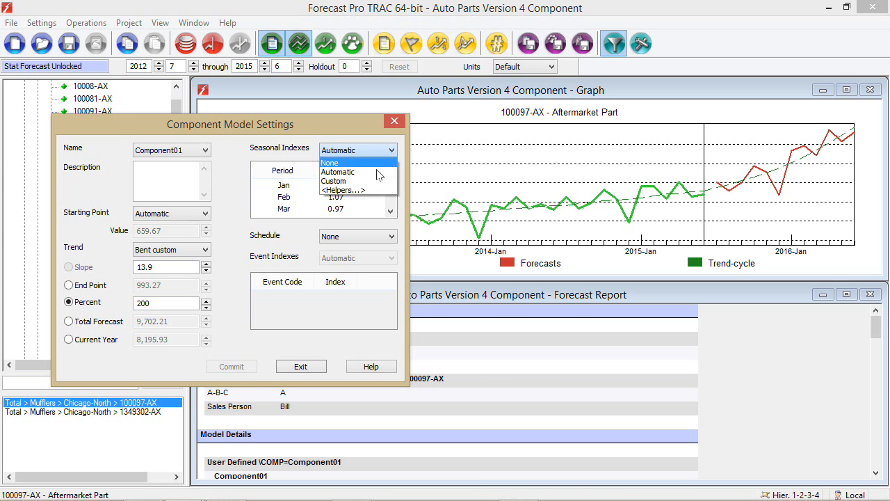
pyautogui.click(374, 184)
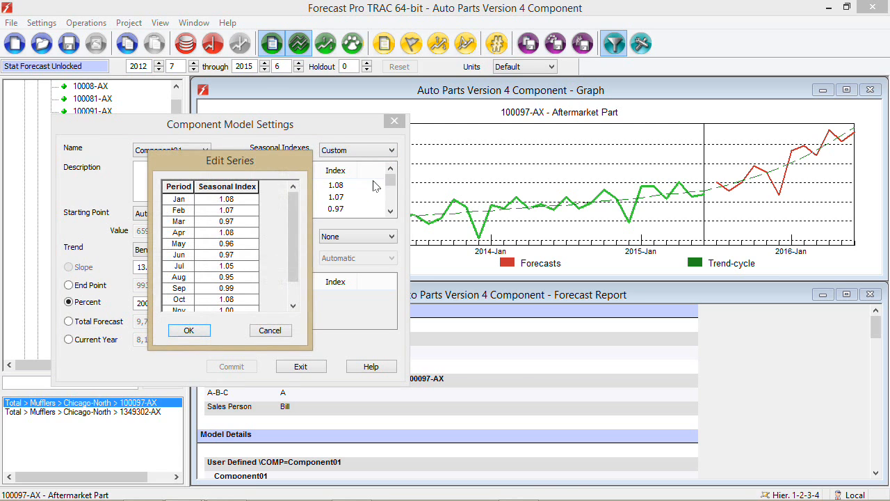
pyautogui.click(243, 201)
pyautogui.moveTo(252, 199); pyautogui.dragTo(123, 205)
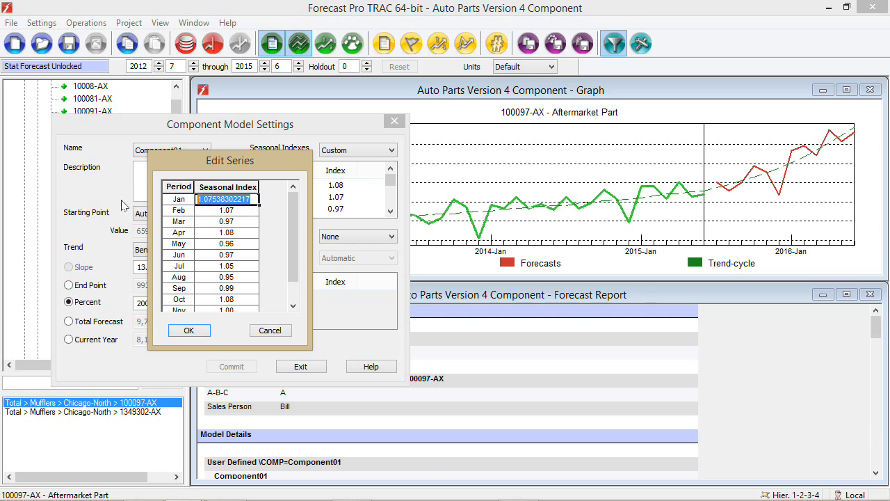
pyautogui.write('1.10')
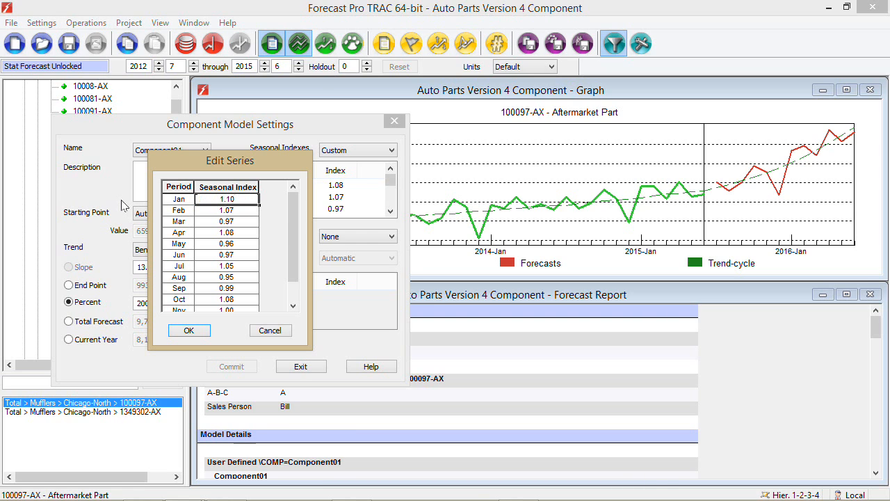
pyautogui.click(234, 245)
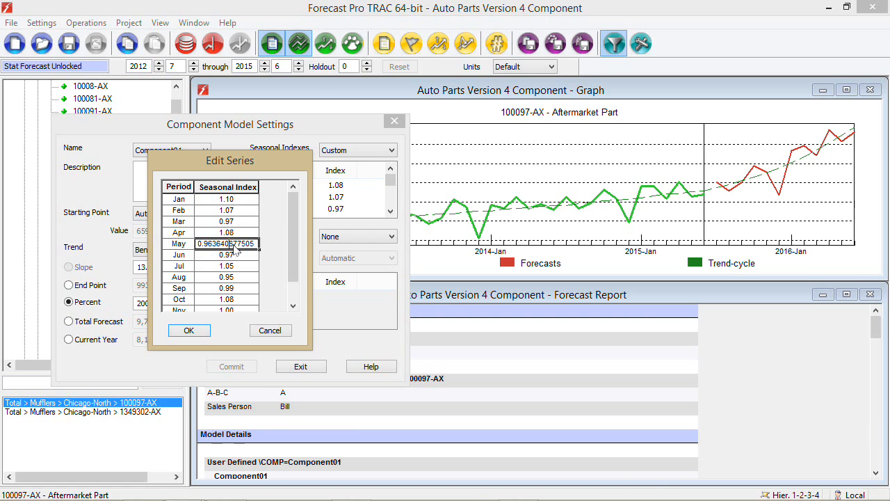
pyautogui.moveTo(255, 245); pyautogui.dragTo(42, 226)
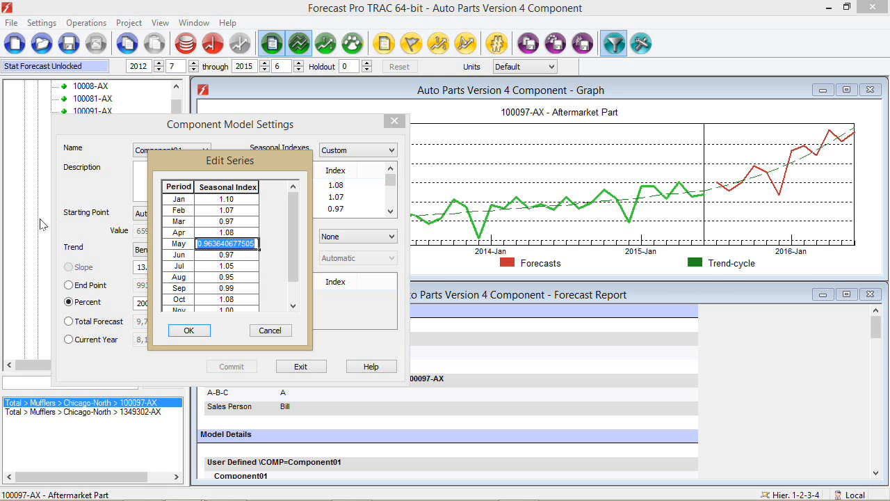
pyautogui.write('.9')
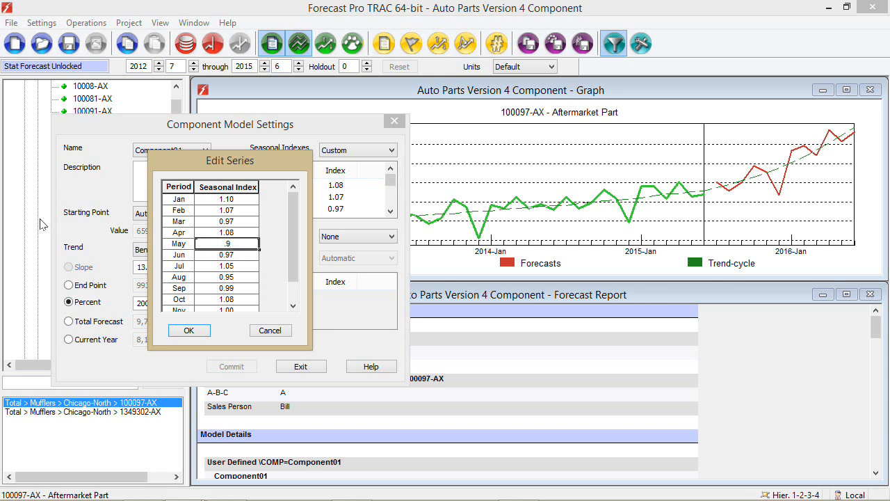
pyautogui.click(188, 331)
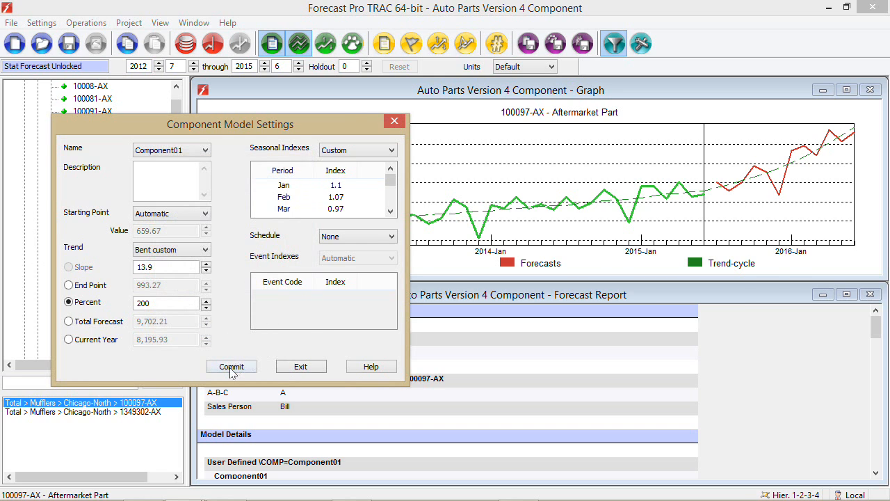
pyautogui.click(232, 366)
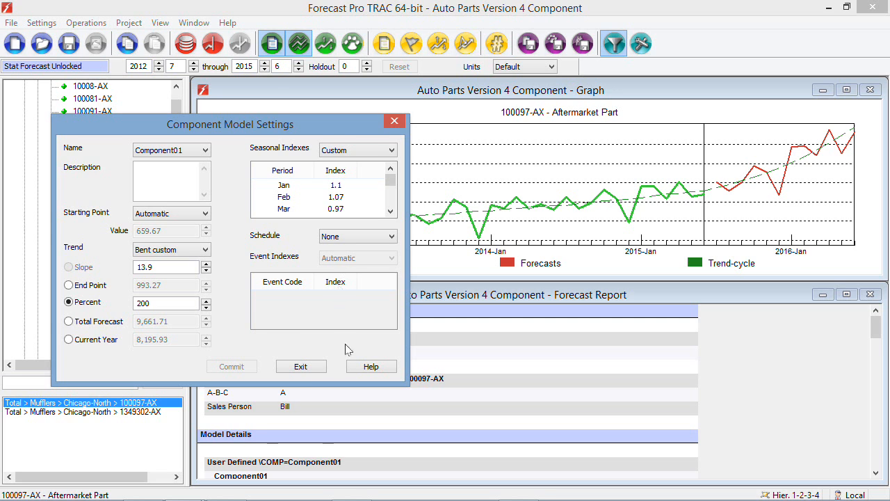
pyautogui.click(300, 367)
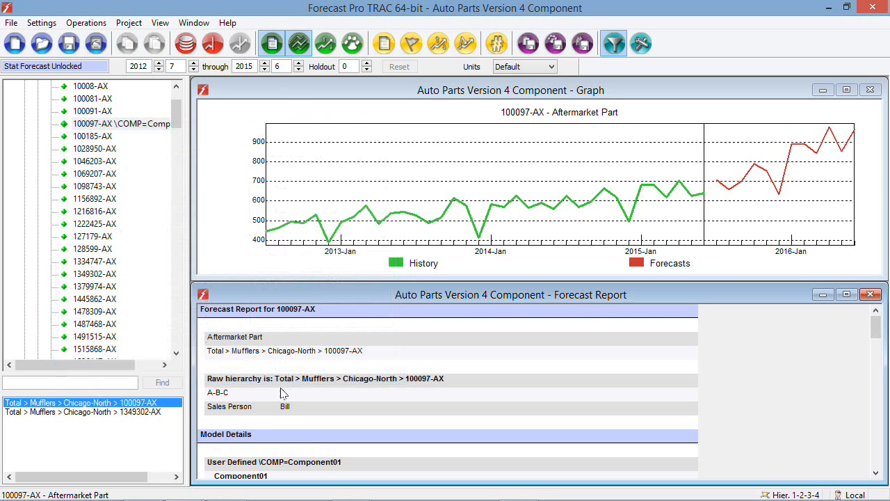
# Switch to the PowerPoint presentation and show the Component Model Uses slide
pyautogui.moveTo(170, 496)
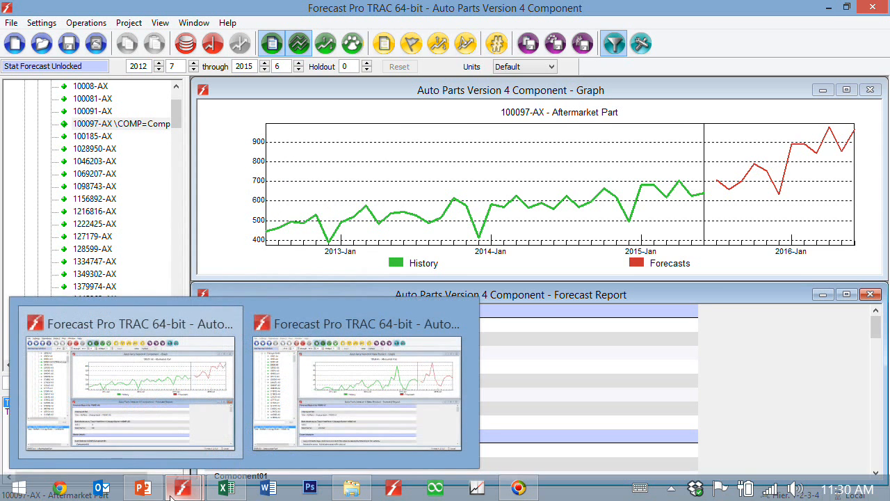
pyautogui.click(138, 495)
pyautogui.click(344, 312)
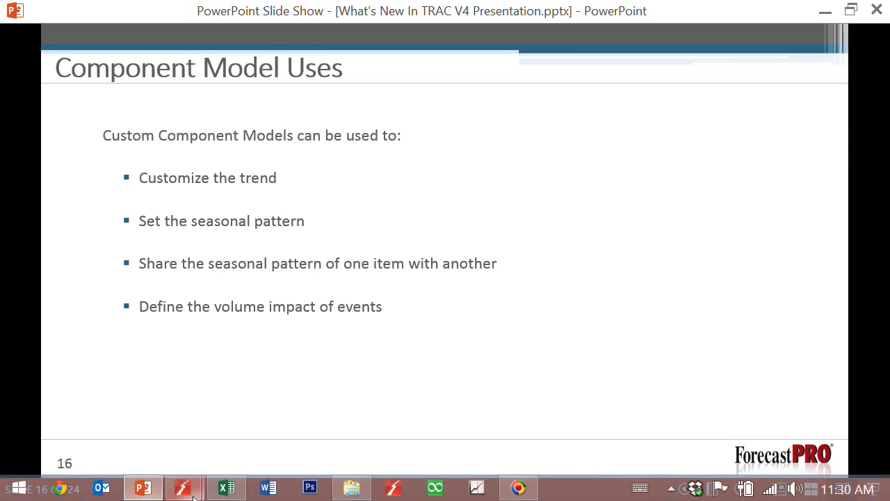
# Switch to Forecast Pro TRAC and open the component model settings for item 1349302-AX, keeping its graph in view
pyautogui.moveTo(182, 489)
pyautogui.click(197, 420)
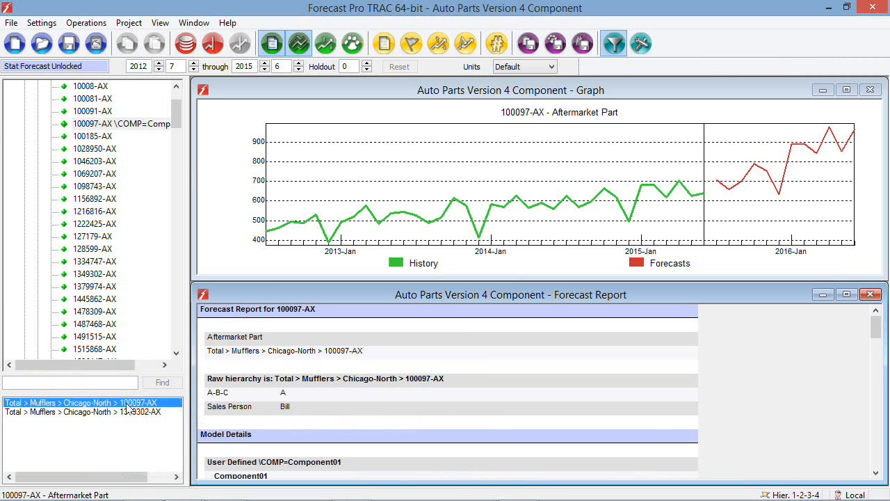
pyautogui.click(128, 412)
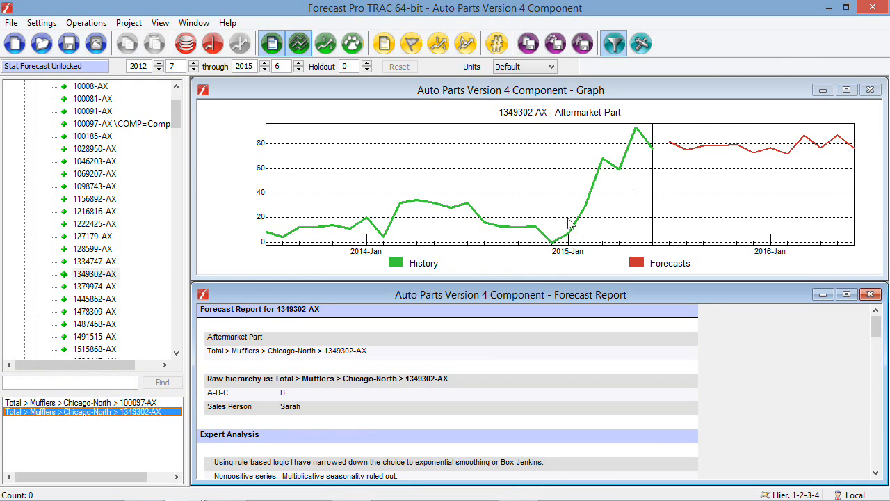
pyautogui.rightClick(87, 276)
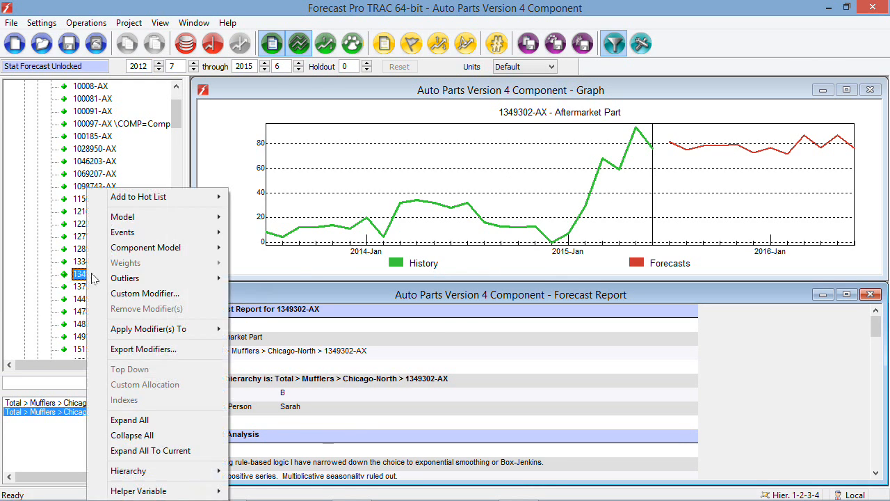
pyautogui.moveTo(157, 226)
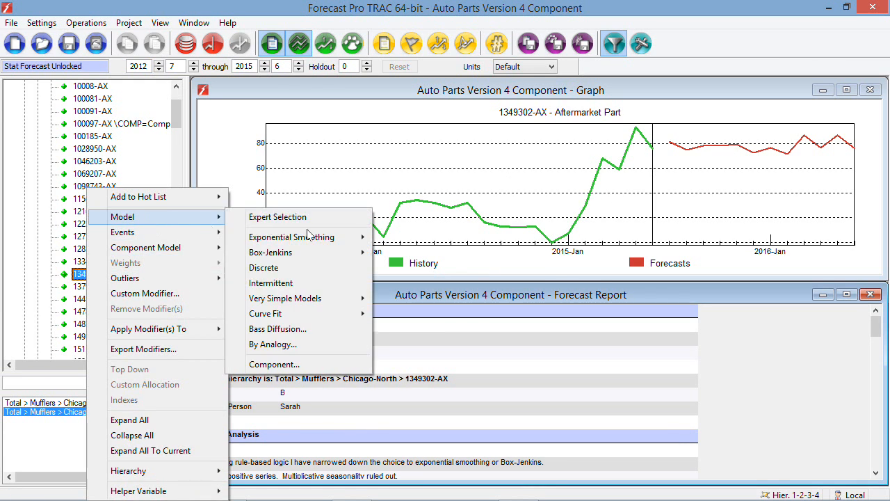
pyautogui.click(300, 364)
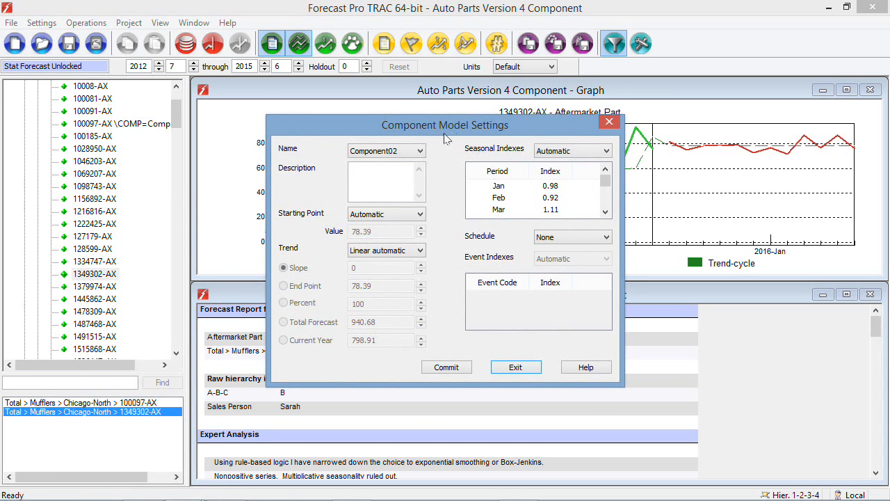
pyautogui.moveTo(450, 136); pyautogui.dragTo(396, 168)
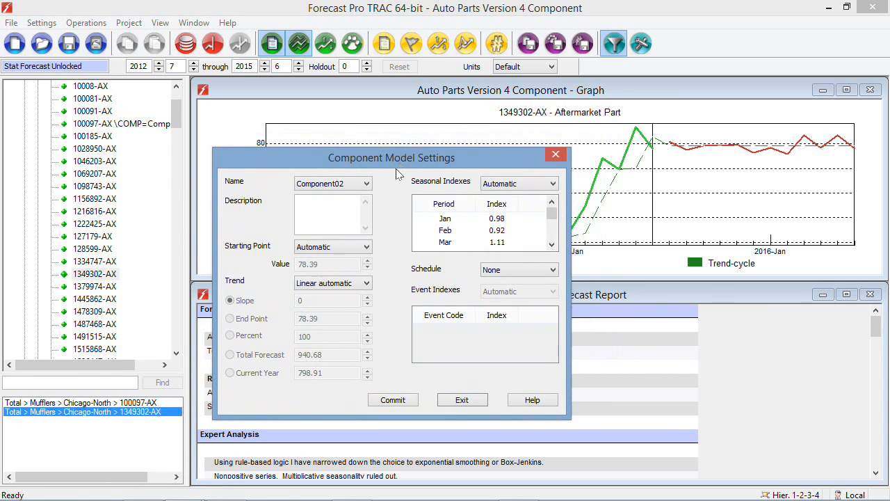
# Try to commit a Bent custom trend with a slope of 10 for item 1349302-AX
pyautogui.click(363, 283)
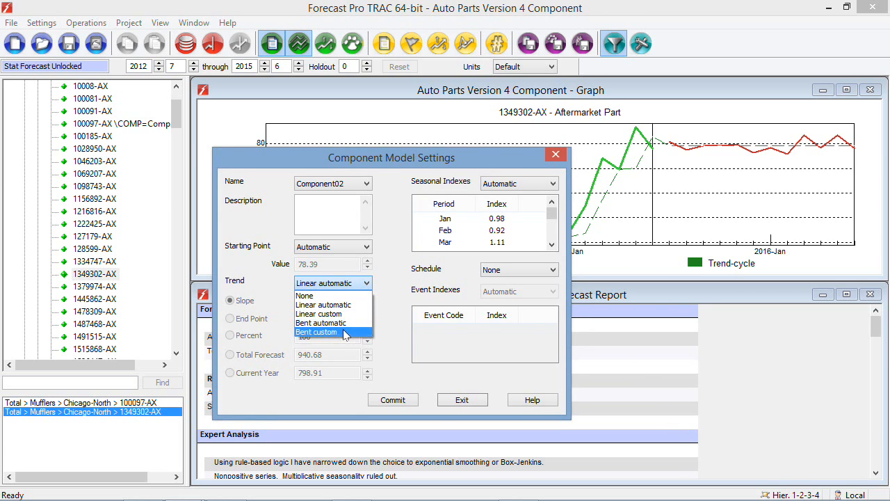
pyautogui.click(346, 331)
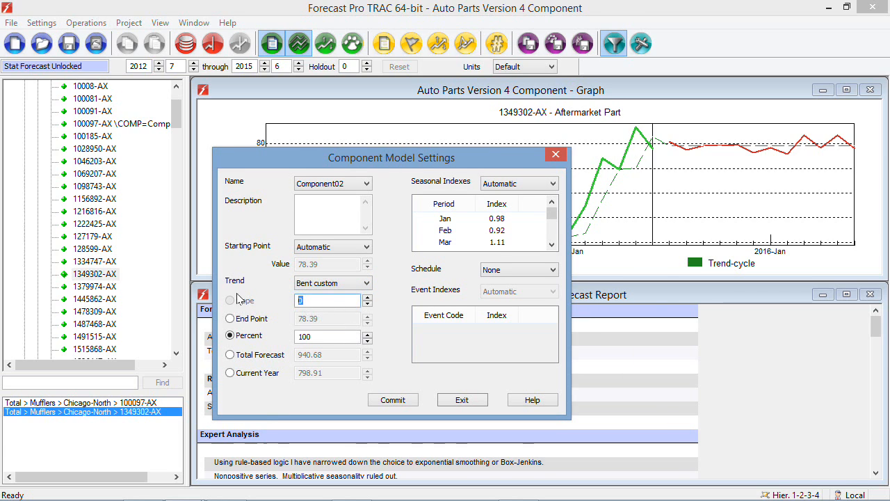
pyautogui.doubleClick(308, 300)
pyautogui.click(409, 402)
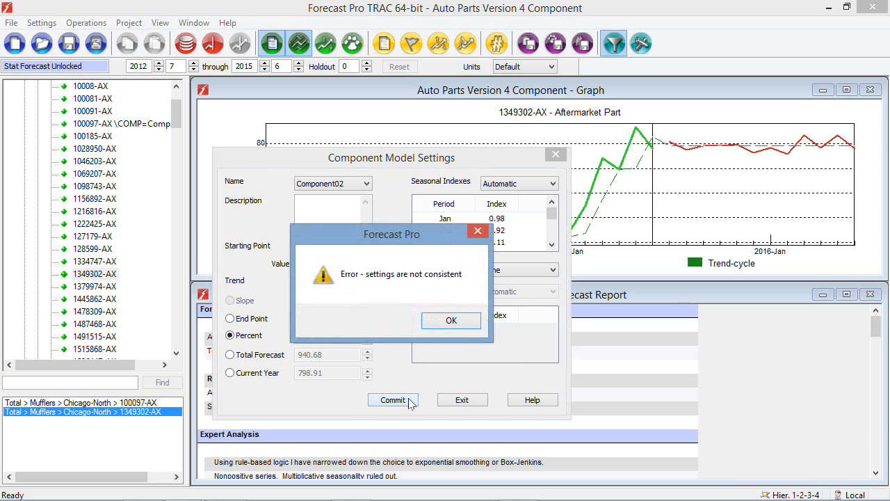
pyautogui.click(452, 322)
# Change the trend to Linear custom with the slope of 10 and commit it
pyautogui.click(366, 283)
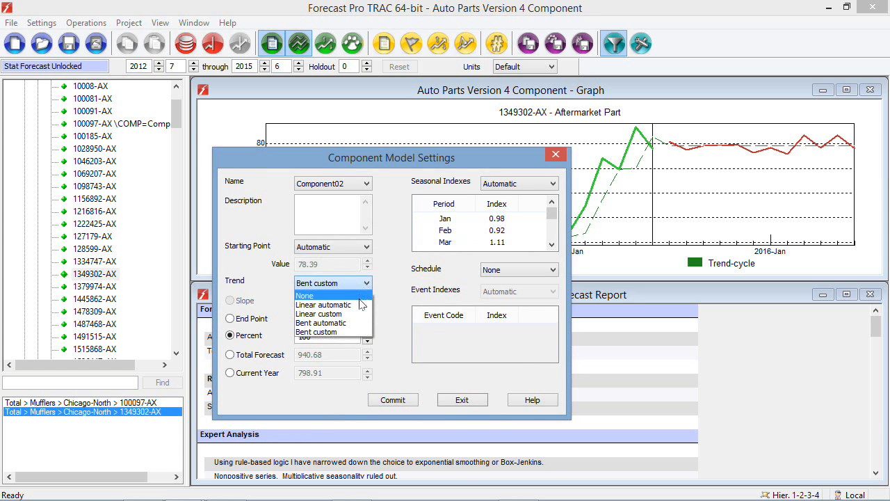
pyautogui.click(360, 314)
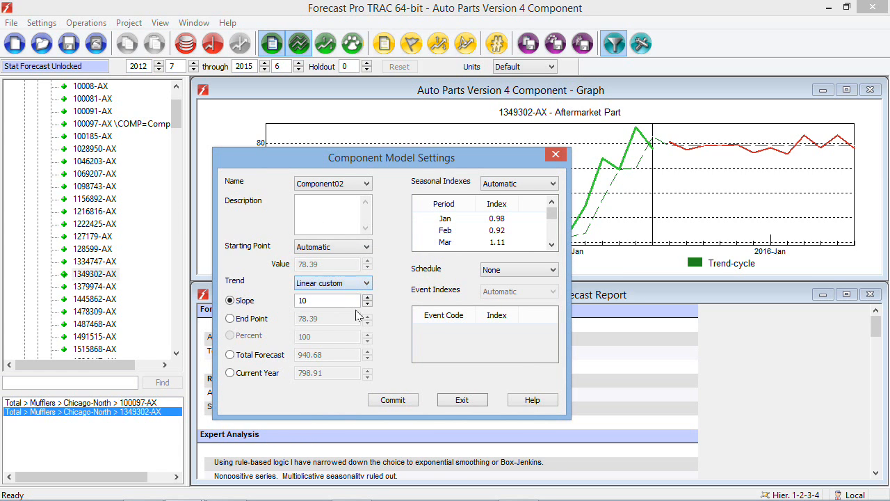
pyautogui.click(386, 400)
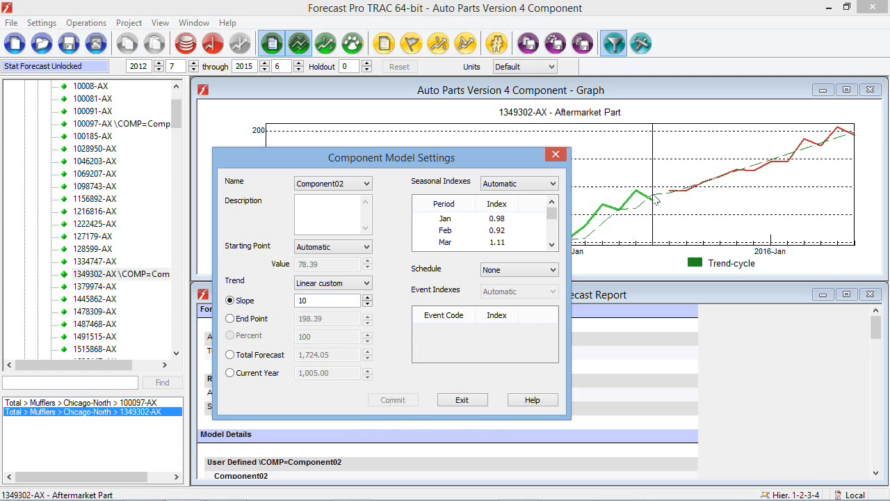
# Change the trend to Bent custom with a percent of 40, commit it and exit the component model settings
pyautogui.click(362, 286)
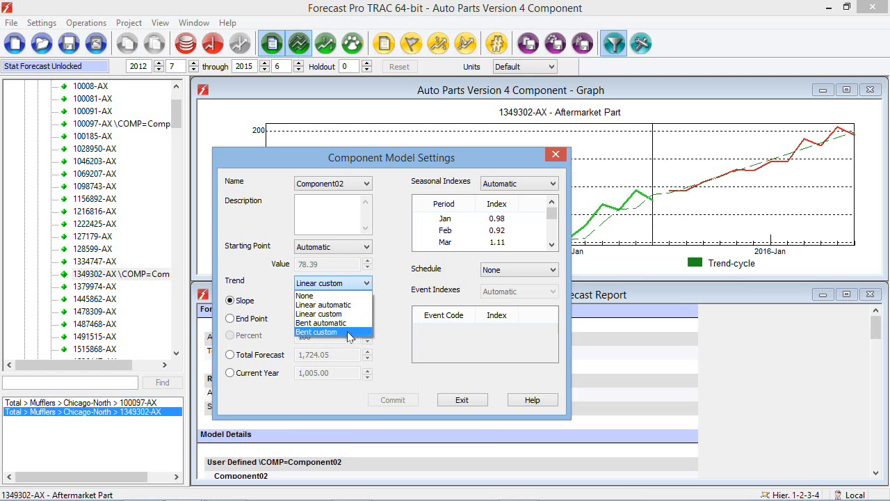
pyautogui.click(323, 153)
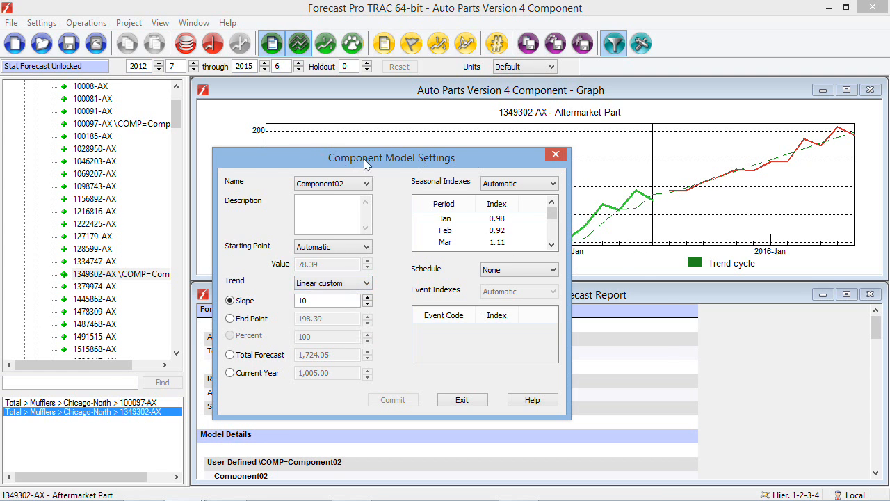
pyautogui.moveTo(365, 160); pyautogui.dragTo(342, 150)
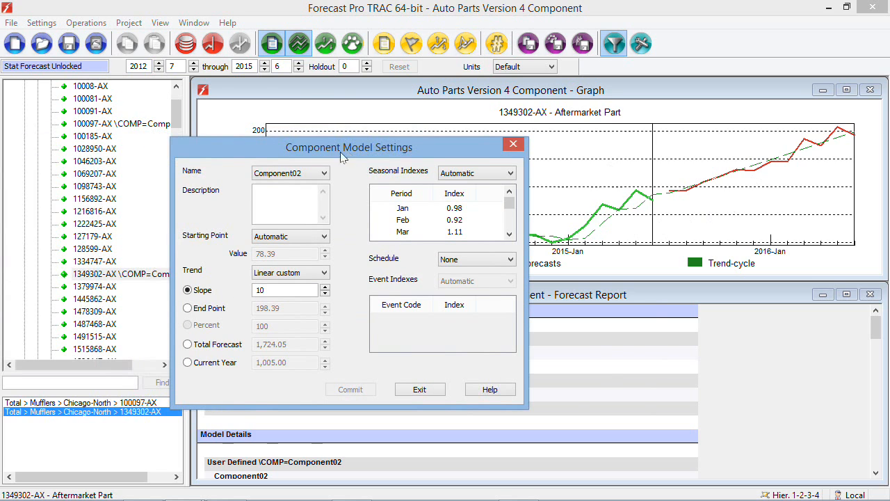
pyautogui.click(317, 273)
pyautogui.click(313, 325)
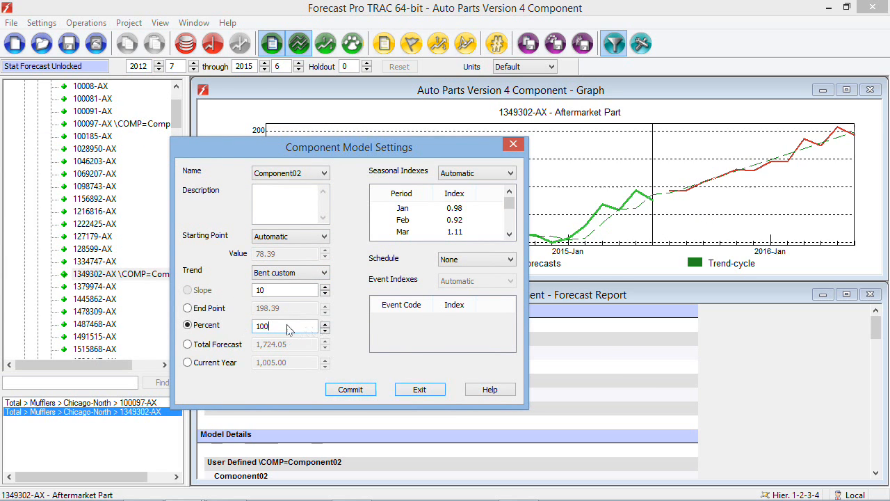
pyautogui.click(213, 326)
pyautogui.write('40')
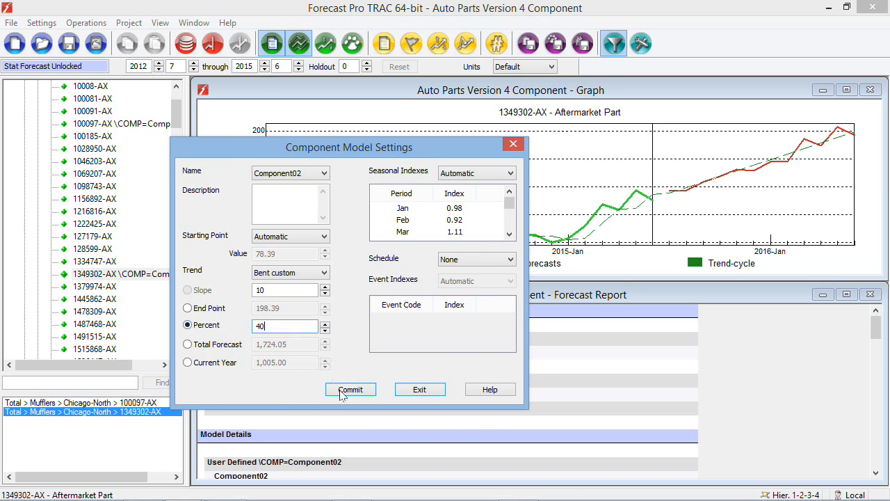
pyautogui.click(341, 391)
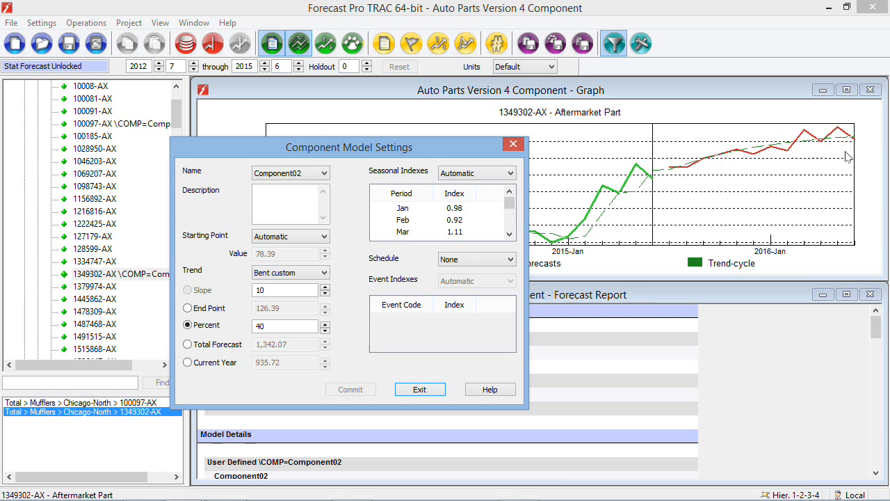
pyautogui.click(425, 391)
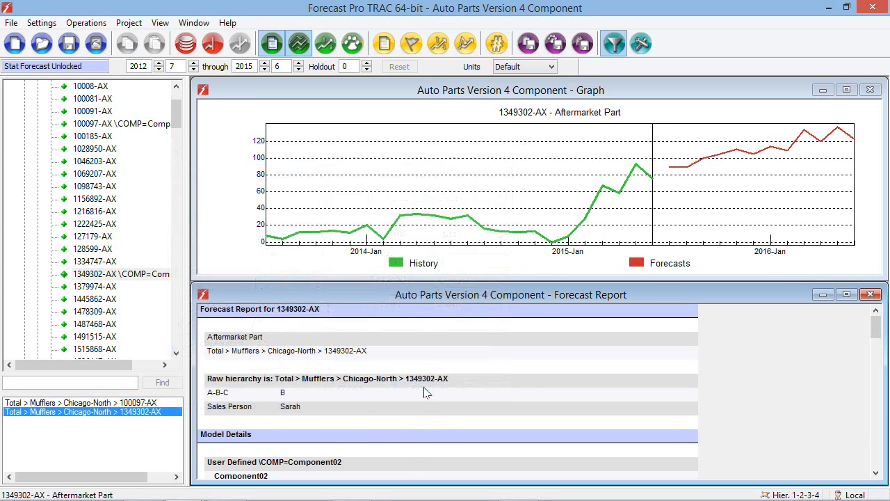
# Set the trend of item 100097-AX's component model to Linear automatic, keep the Custom seasonal indexes, commit and exit
pyautogui.click(105, 125)
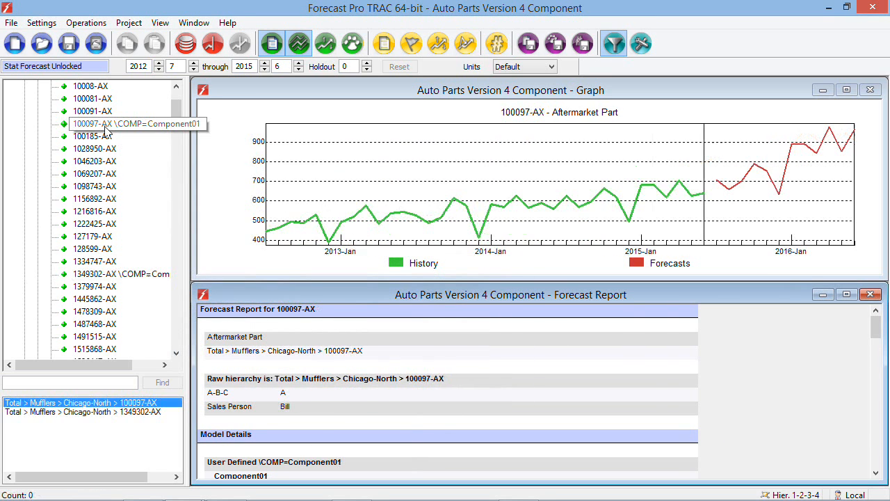
pyautogui.rightClick(105, 130)
pyautogui.moveTo(151, 155)
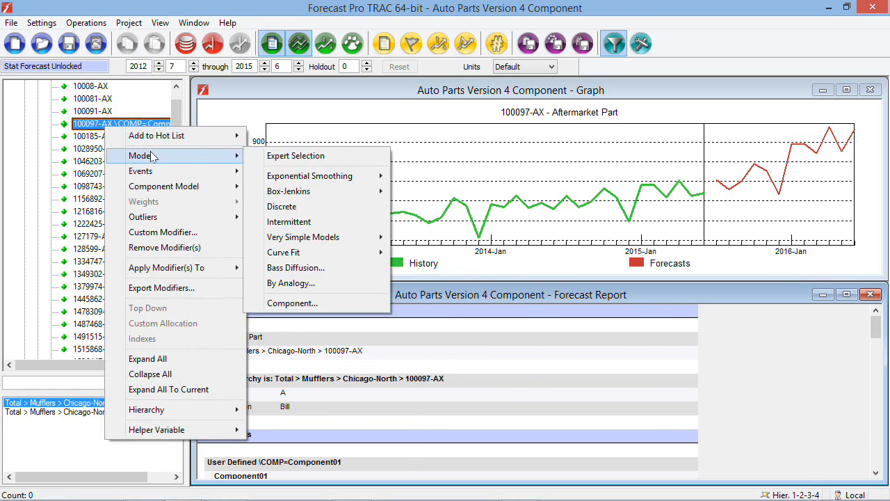
pyautogui.click(341, 302)
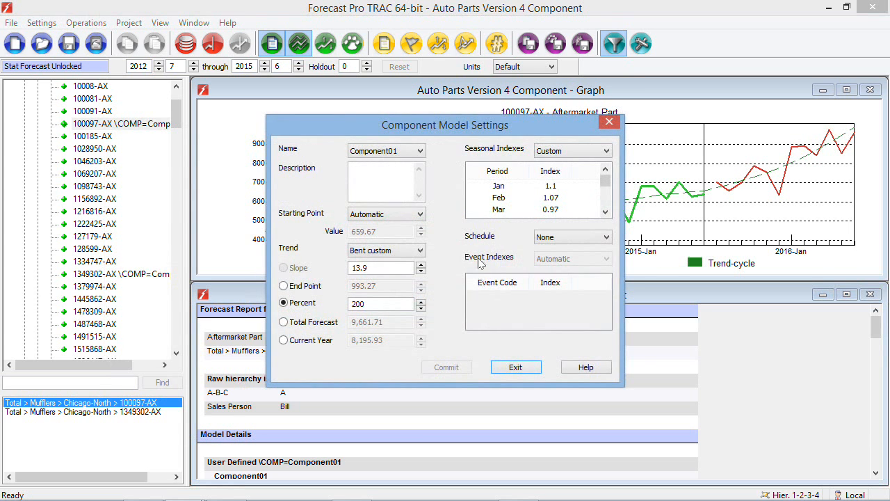
pyautogui.click(373, 252)
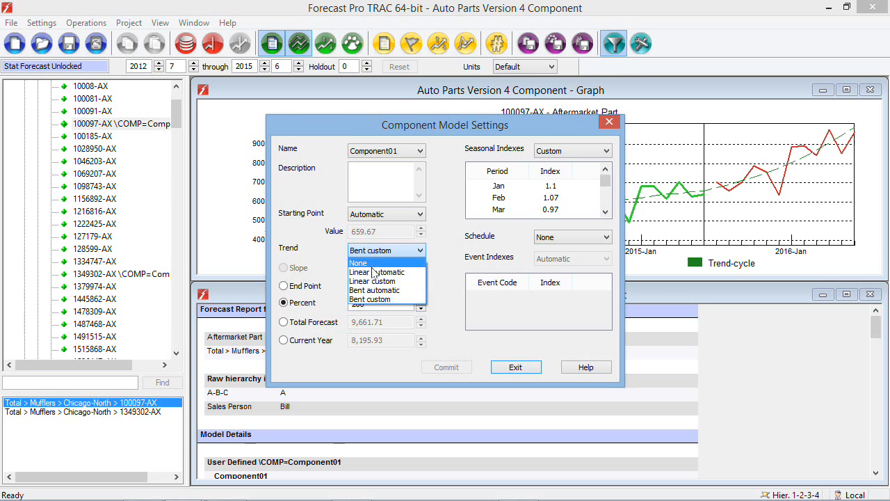
pyautogui.click(373, 273)
pyautogui.click(569, 152)
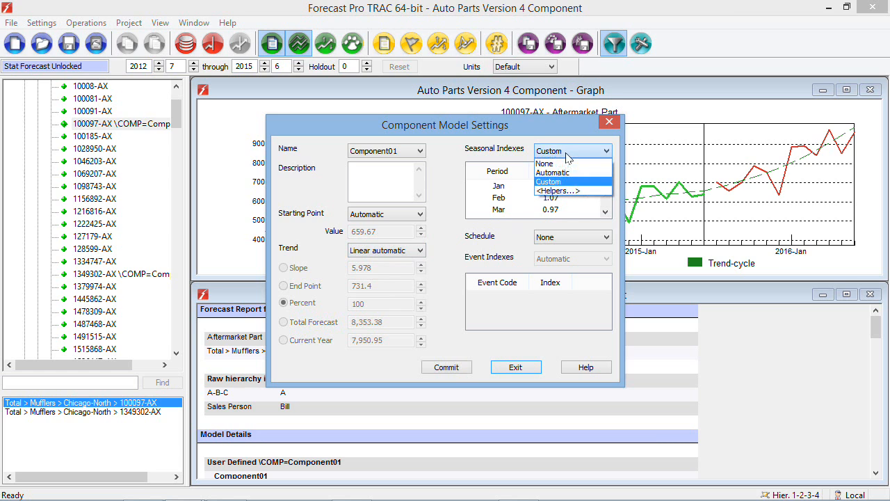
pyautogui.click(567, 156)
pyautogui.click(456, 368)
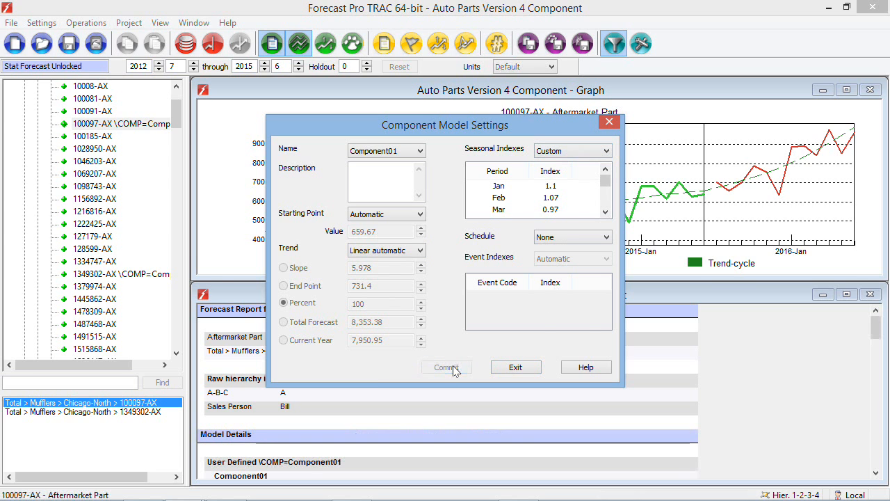
pyautogui.click(528, 371)
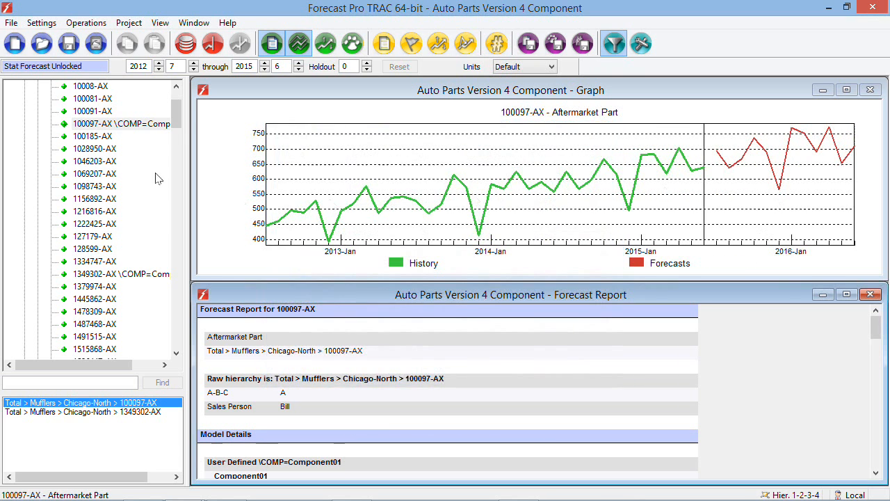
# Apply component model Component01 to item 100081-AX and compare its forecast graph with that of 100097-AX
pyautogui.click(108, 137)
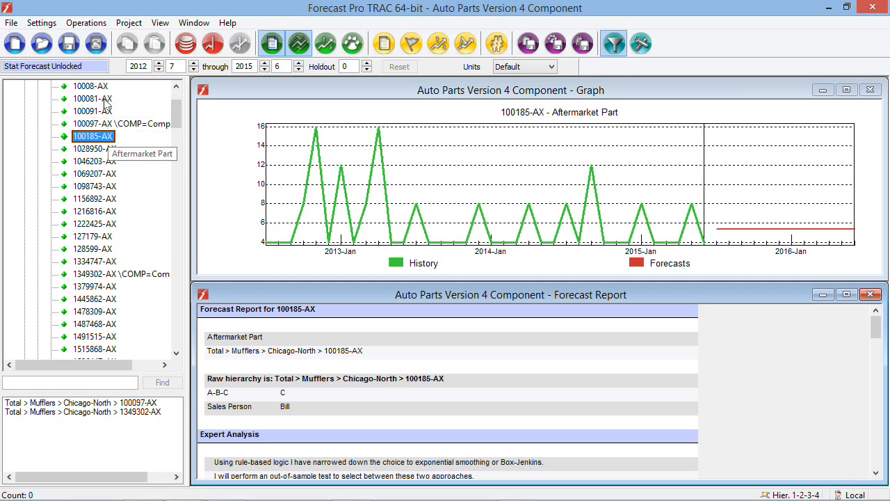
pyautogui.click(106, 100)
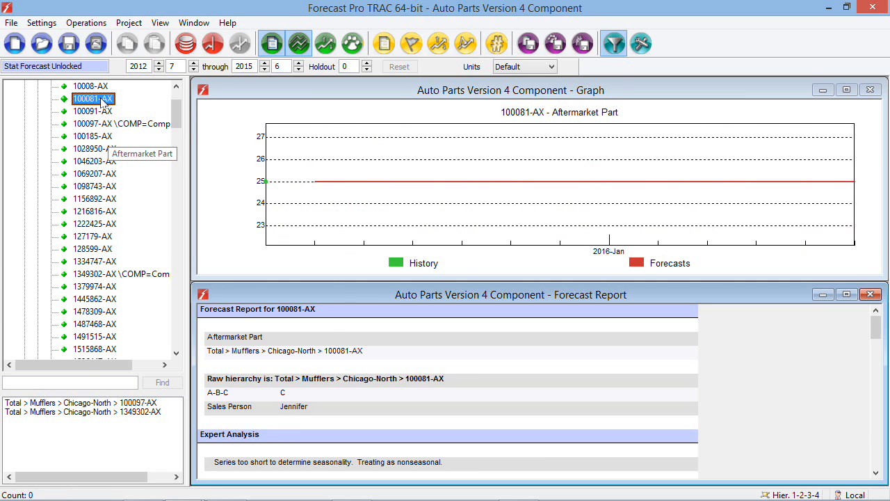
pyautogui.rightClick(103, 98)
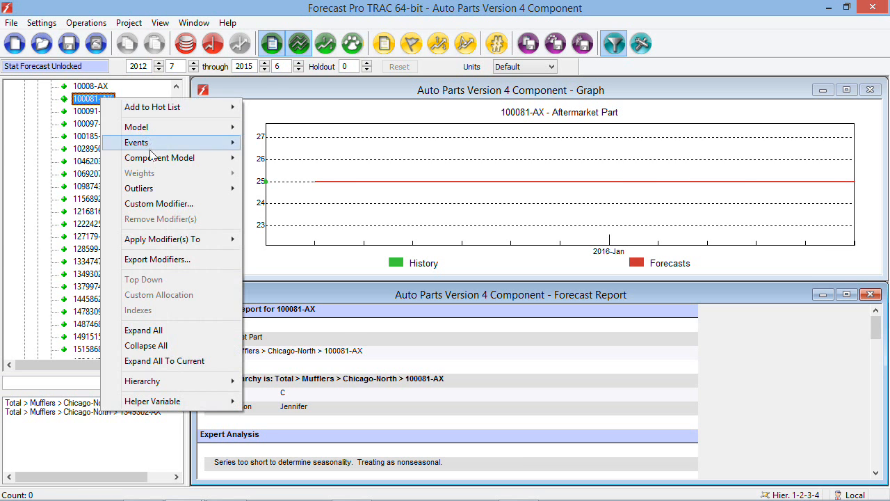
pyautogui.moveTo(229, 168)
pyautogui.click(288, 197)
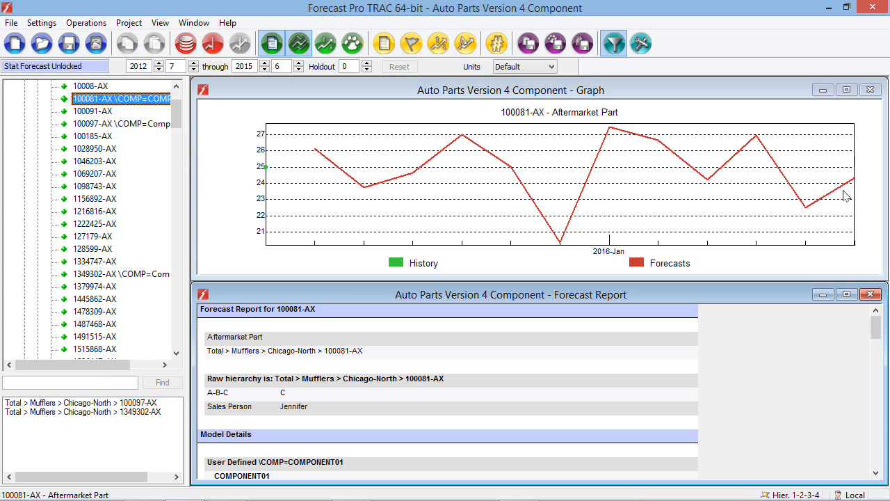
pyautogui.click(136, 126)
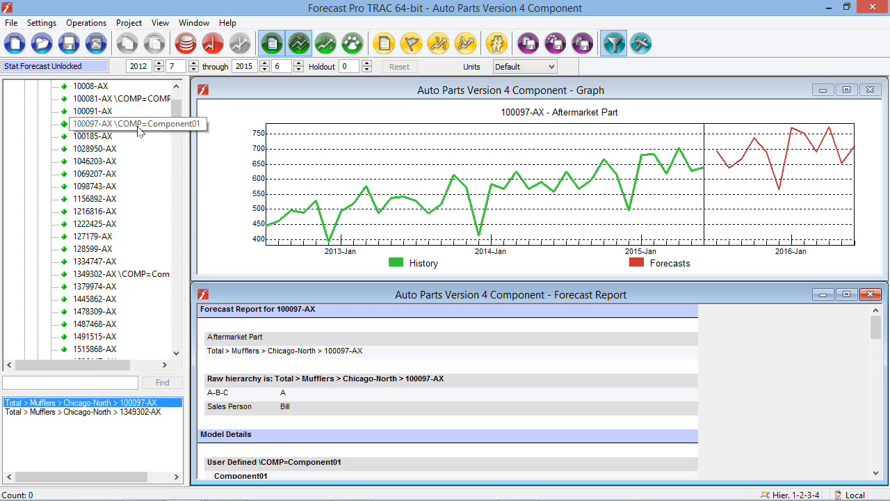
pyautogui.click(132, 99)
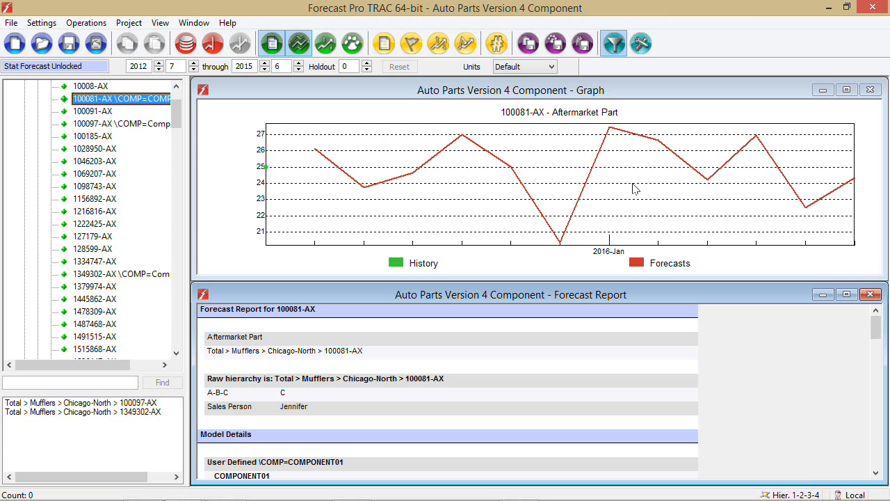
# Switch to the PowerPoint presentation and advance through the New Product Forecasting slides to Analogy Schedules
pyautogui.click(872, 8)
pyautogui.click(478, 289)
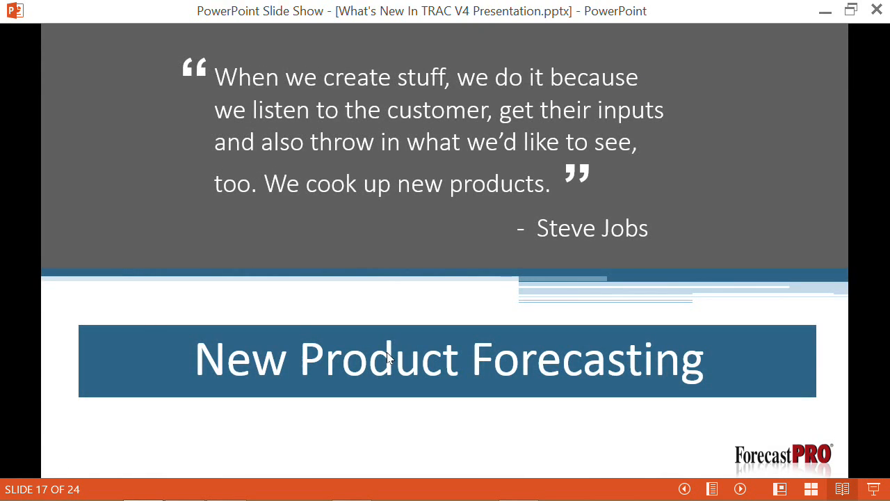
pyautogui.click(388, 357)
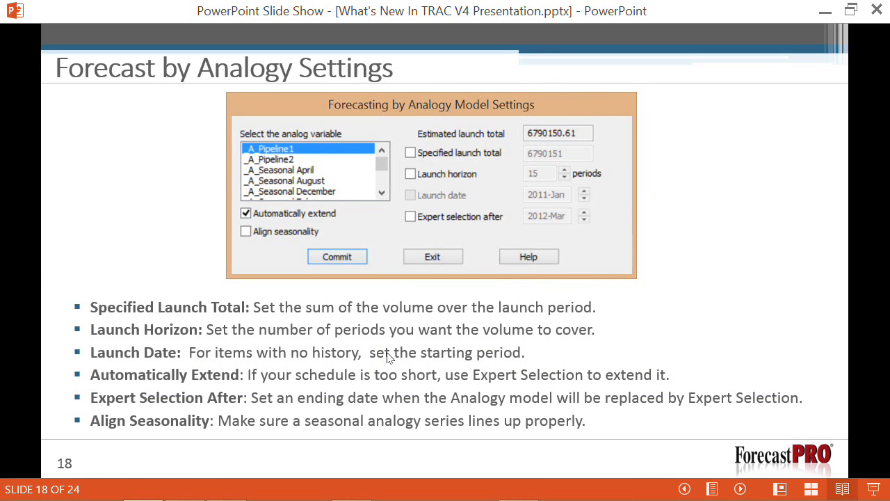
pyautogui.click(331, 211)
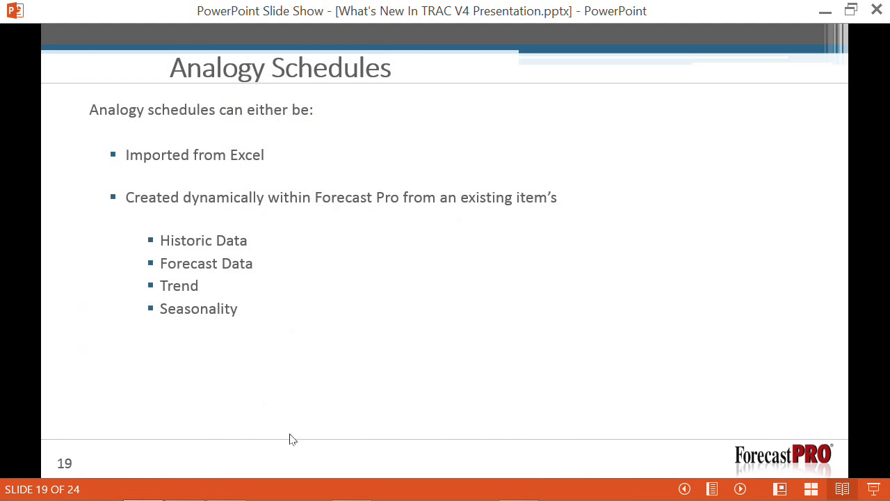
# Switch to Forecast Pro TRAC and compare the forecast graphs of items 10008-AX and 100081-AX in Chicago-North
pyautogui.click(274, 346)
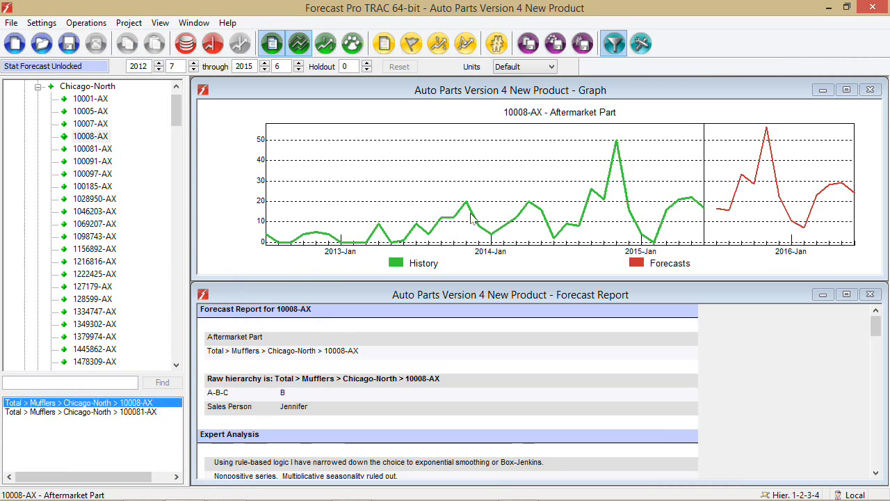
pyautogui.click(107, 151)
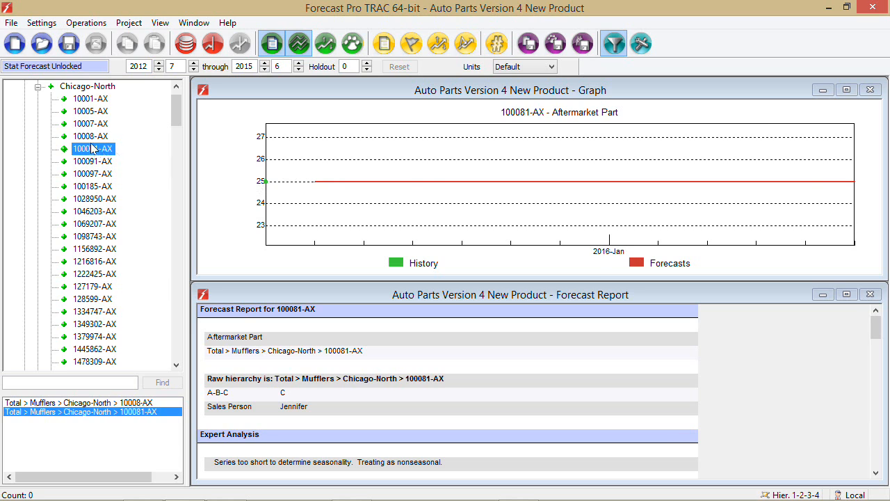
pyautogui.click(96, 137)
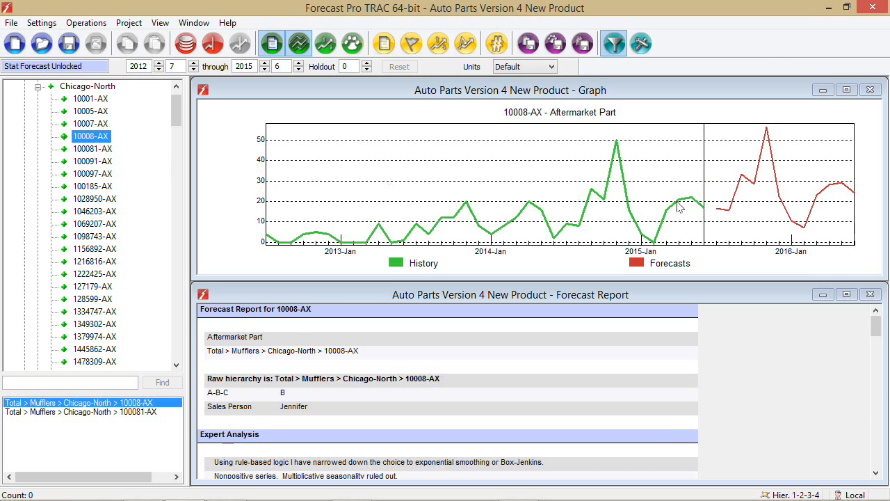
pyautogui.click(102, 150)
pyautogui.click(102, 137)
# Start creating a helper variable from item 10008-AX, keeping its graph visible beside the dialog
pyautogui.rightClick(96, 141)
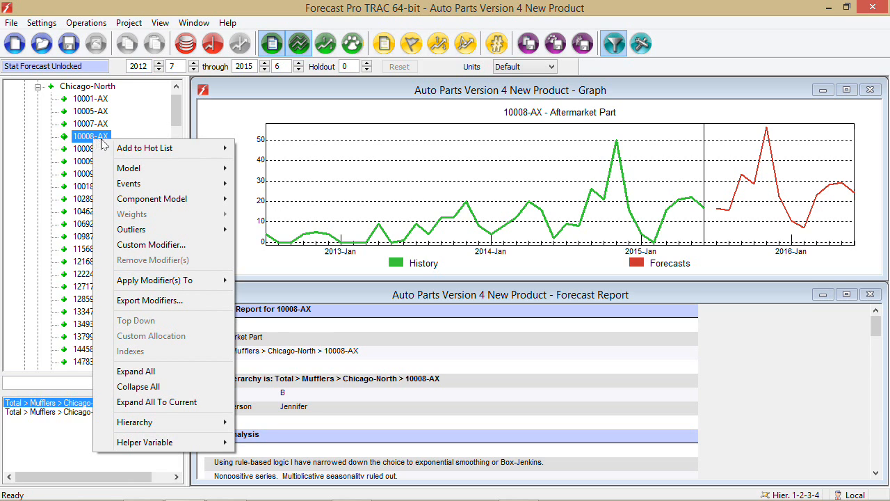
pyautogui.moveTo(148, 445)
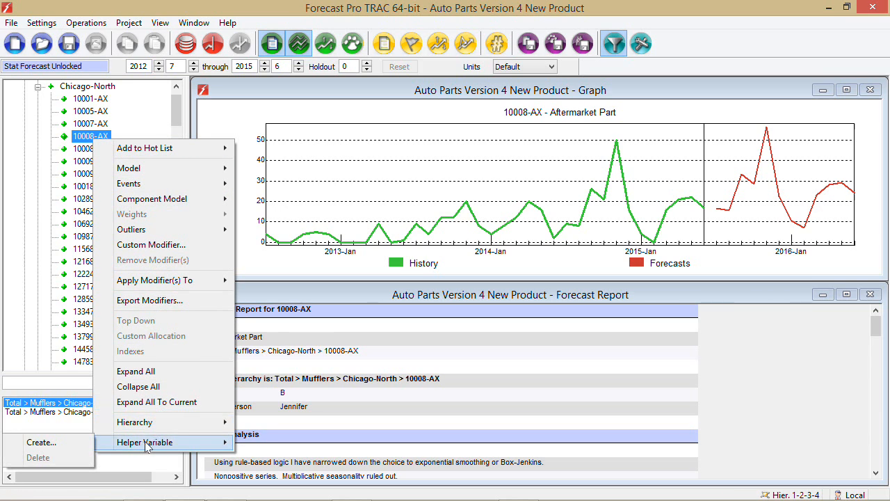
pyautogui.click(75, 444)
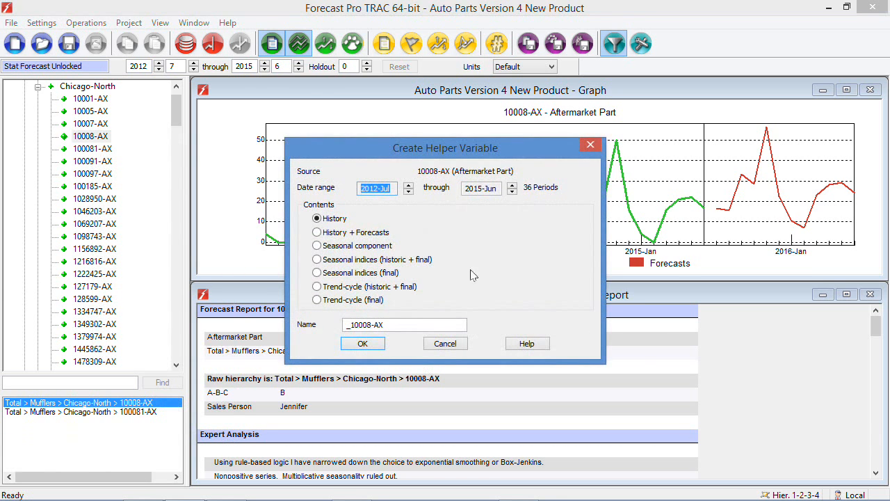
pyautogui.moveTo(463, 151); pyautogui.dragTo(446, 247)
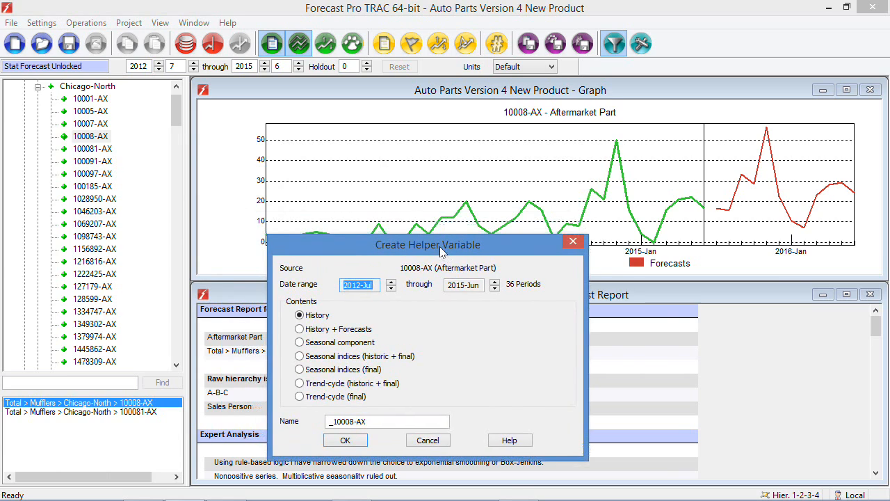
# Try the History + Forecasts, Seasonal component and Trend-cycle (historic + final) contents for the helper variable
pyautogui.click(318, 332)
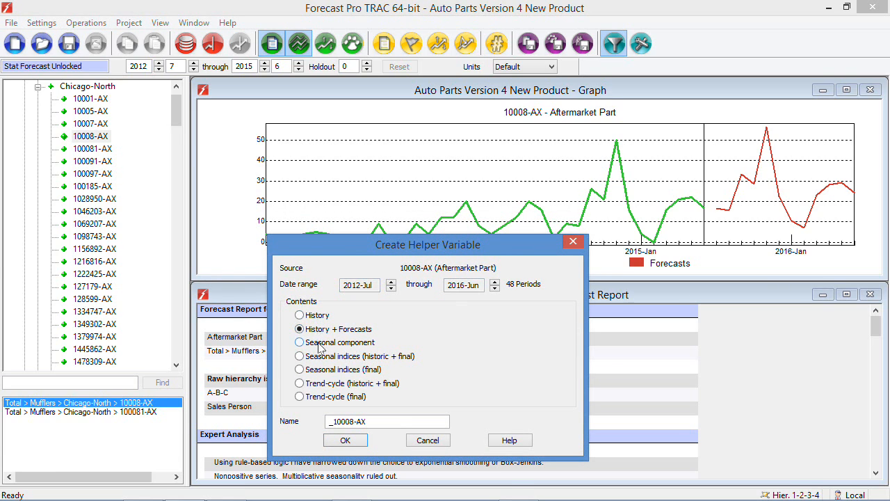
pyautogui.click(320, 345)
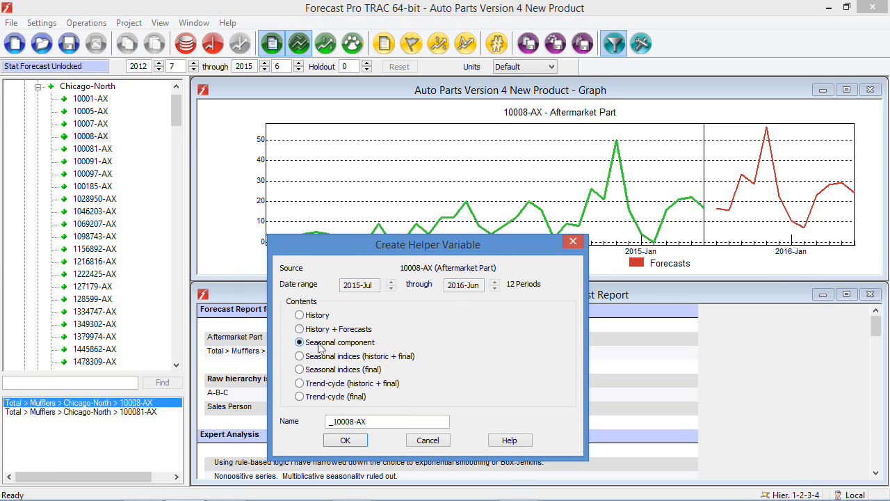
pyautogui.click(322, 387)
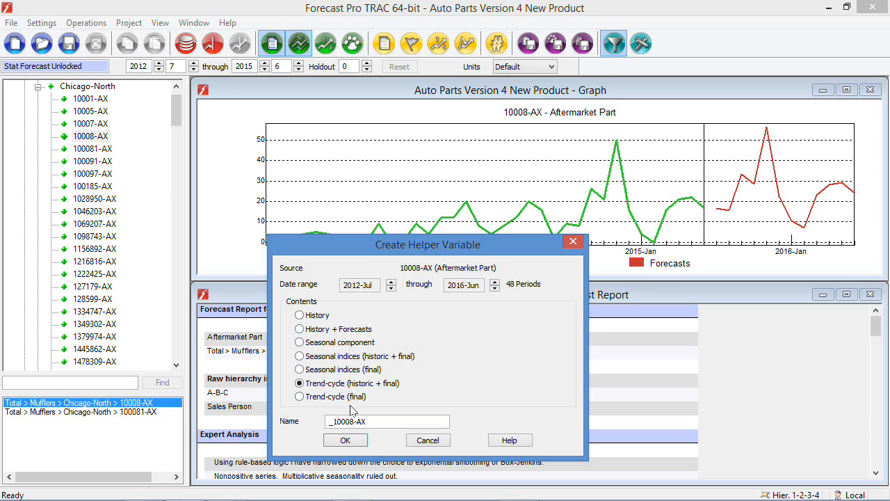
# Create the helper variable from 10008-AX's History, name it _10008-AX hist, and display its graph from the _Helpers group
pyautogui.click(319, 317)
pyautogui.click(416, 422)
pyautogui.write('hist')
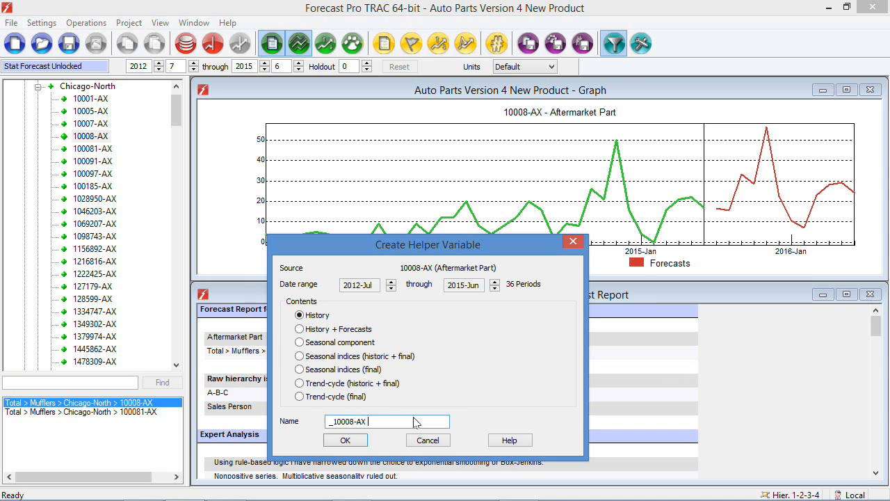
pyautogui.click(343, 442)
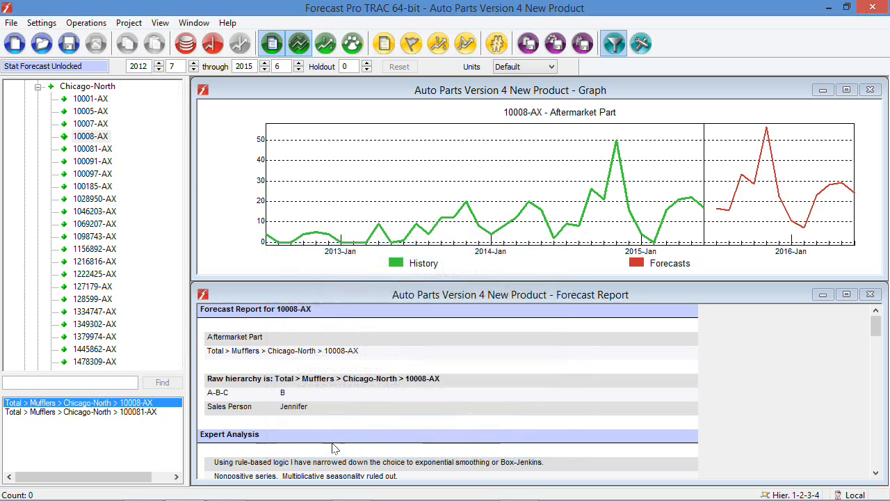
pyautogui.moveTo(176, 110); pyautogui.dragTo(175, 352)
pyautogui.click(72, 363)
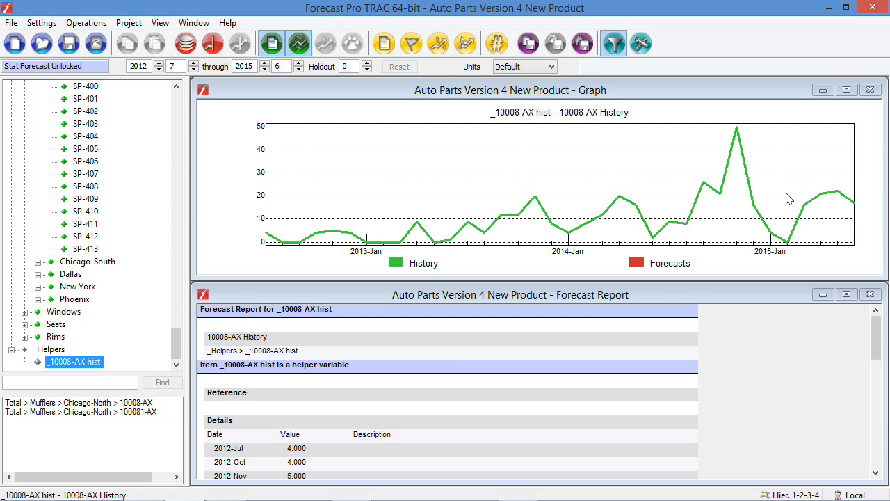
# Apply a By Analogy model to item 100081-AX using _10008-AX hist as the analog variable, automatically extended, and commit it
pyautogui.click(134, 412)
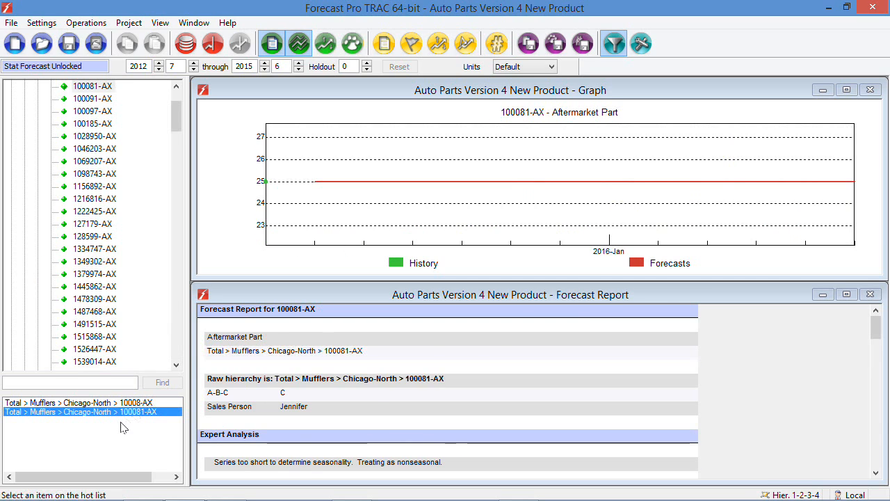
pyautogui.rightClick(98, 85)
pyautogui.moveTo(223, 114)
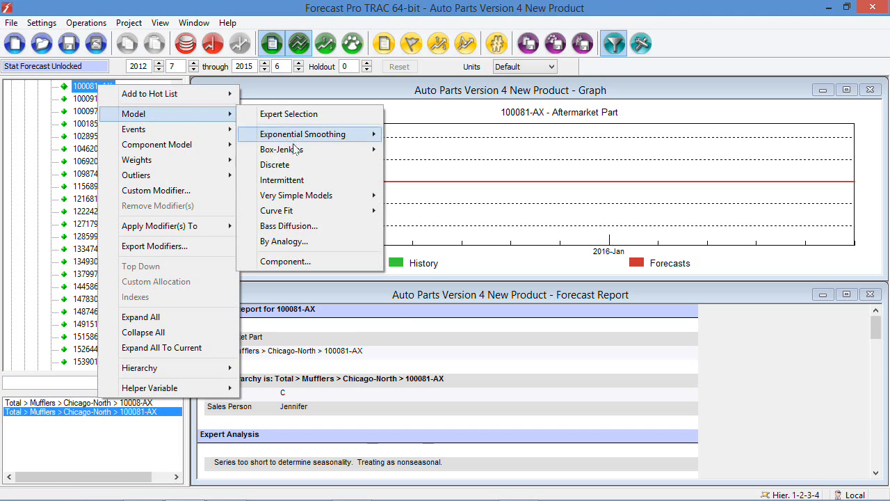
pyautogui.click(306, 241)
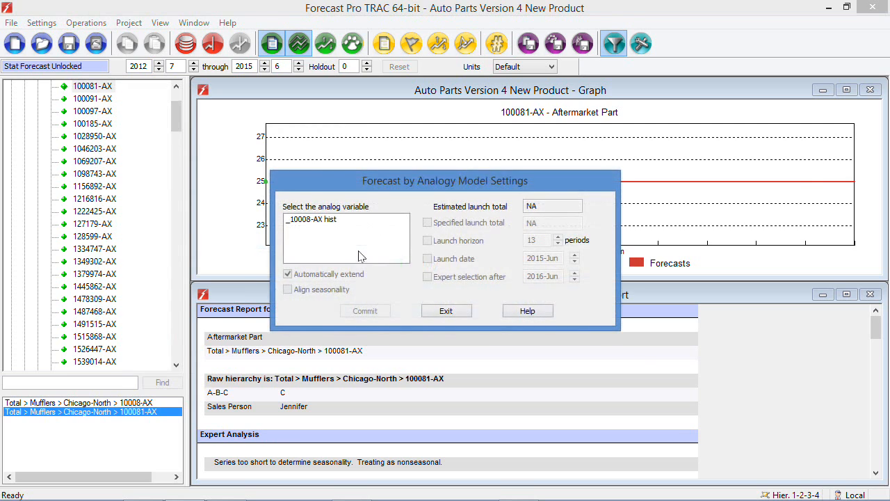
pyautogui.click(330, 224)
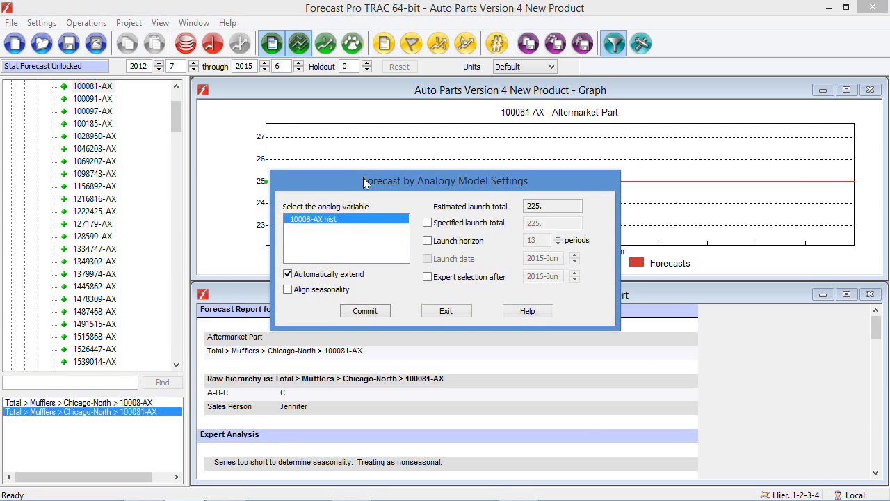
pyautogui.moveTo(363, 180); pyautogui.dragTo(325, 277)
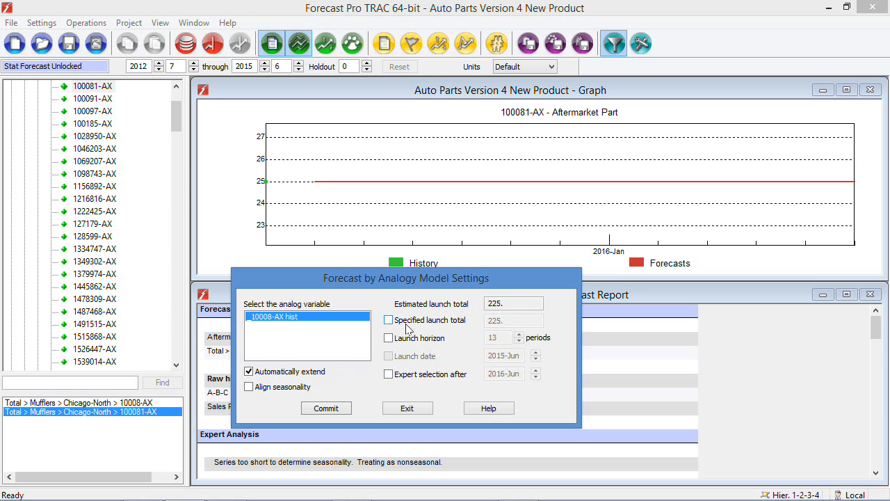
pyautogui.click(326, 408)
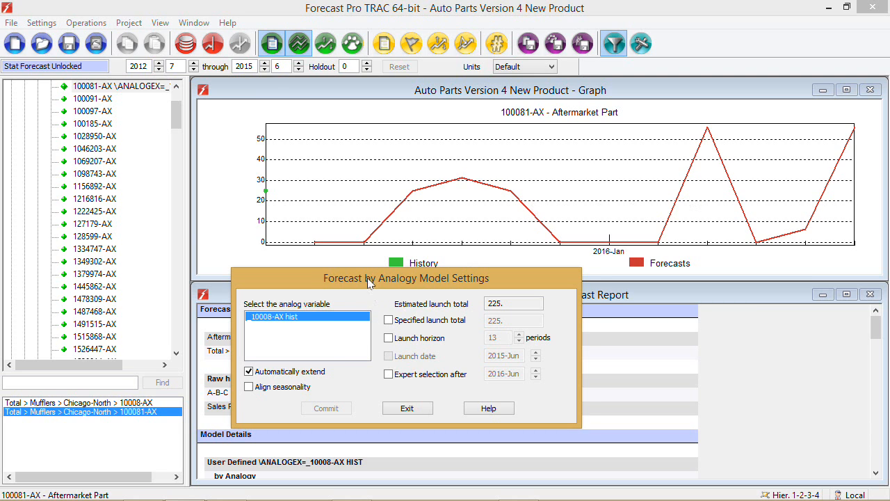
# Uncover the 100081-AX graph and enable Expert selection after 2016-Jun in the by-analogy model settings
pyautogui.moveTo(369, 278); pyautogui.dragTo(247, 251)
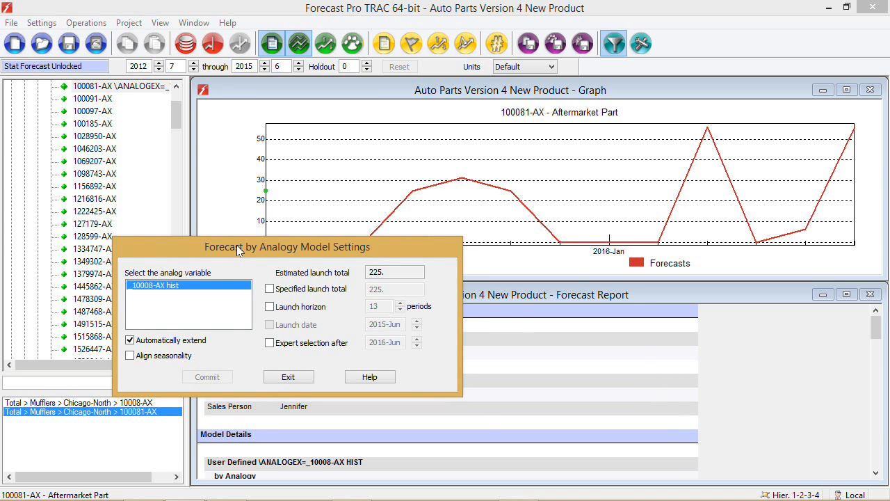
pyautogui.moveTo(238, 249); pyautogui.dragTo(265, 311)
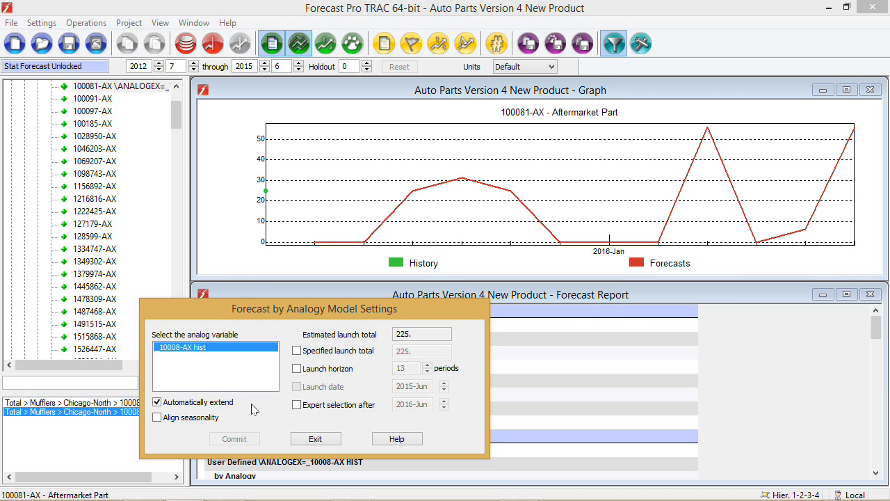
pyautogui.click(297, 405)
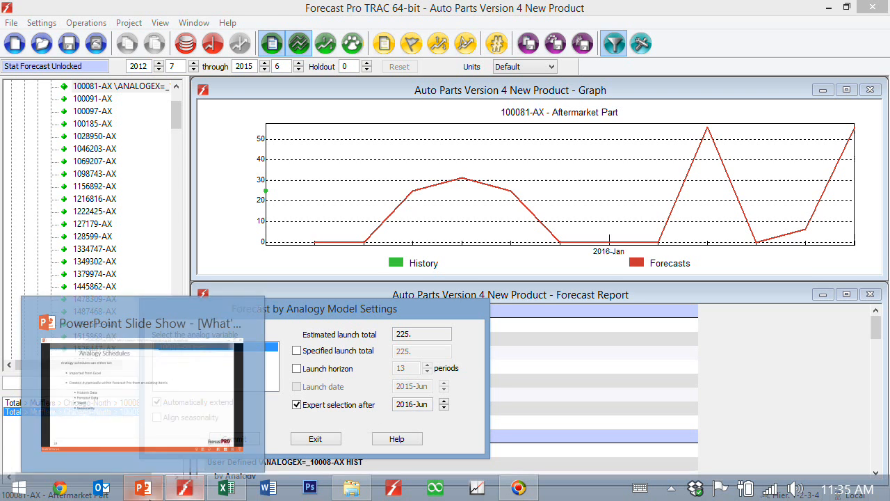
# Switch to the PowerPoint presentation and advance from Analogy Schedules to the Conclusion slide
pyautogui.click(146, 489)
pyautogui.click(661, 299)
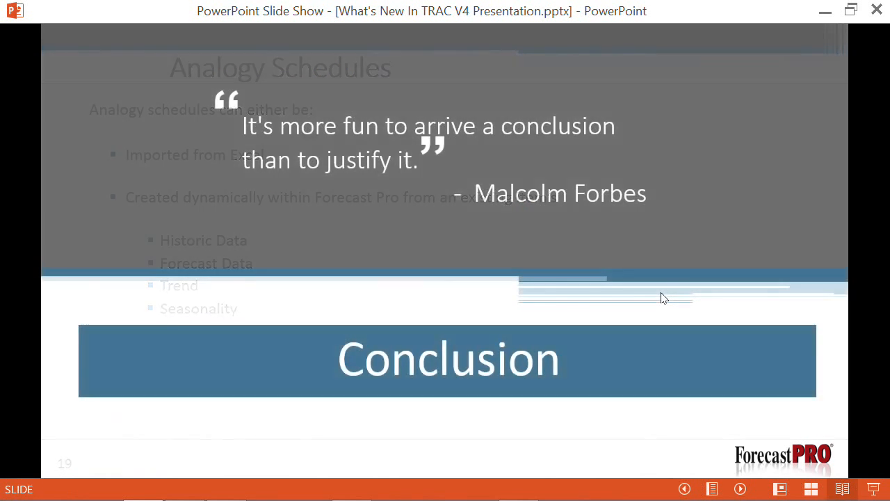